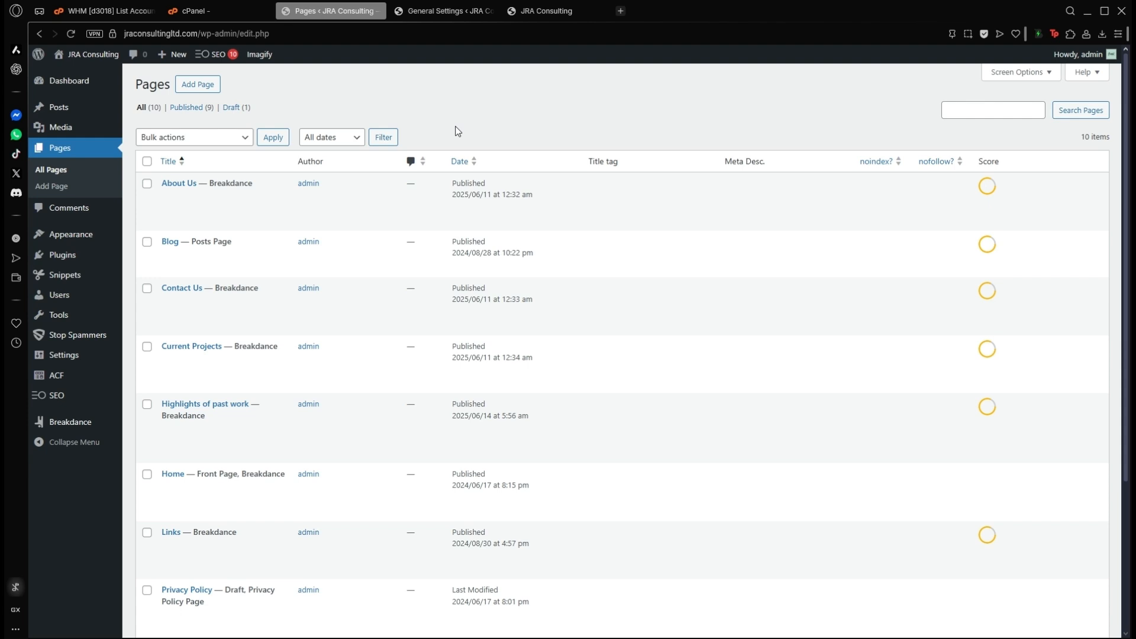
- Open the Home page from the Pages list for editing in Breakdance
scroll(457, 131, down, 2)
scroll(391, 335, up, 2)
scroll(264, 156, down, 3)
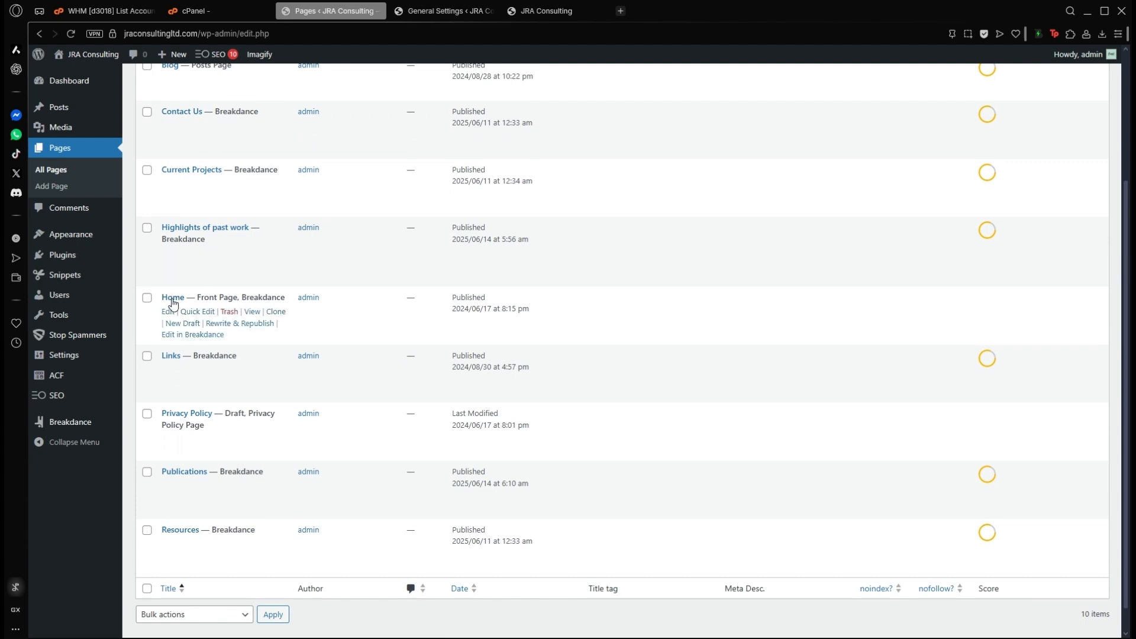
click(192, 337)
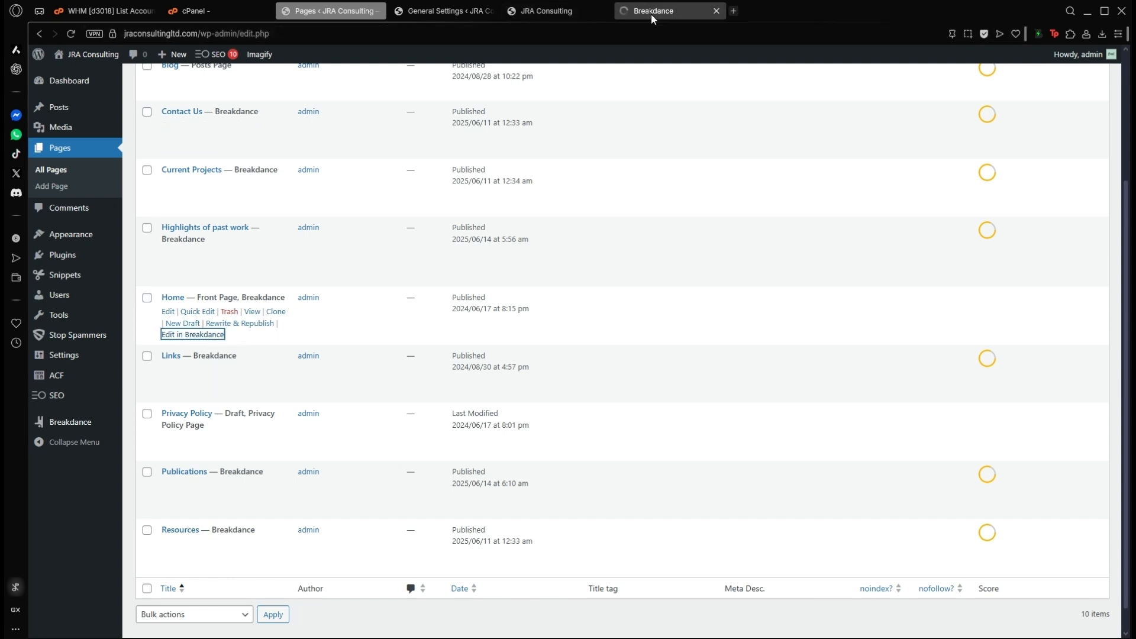
click(651, 15)
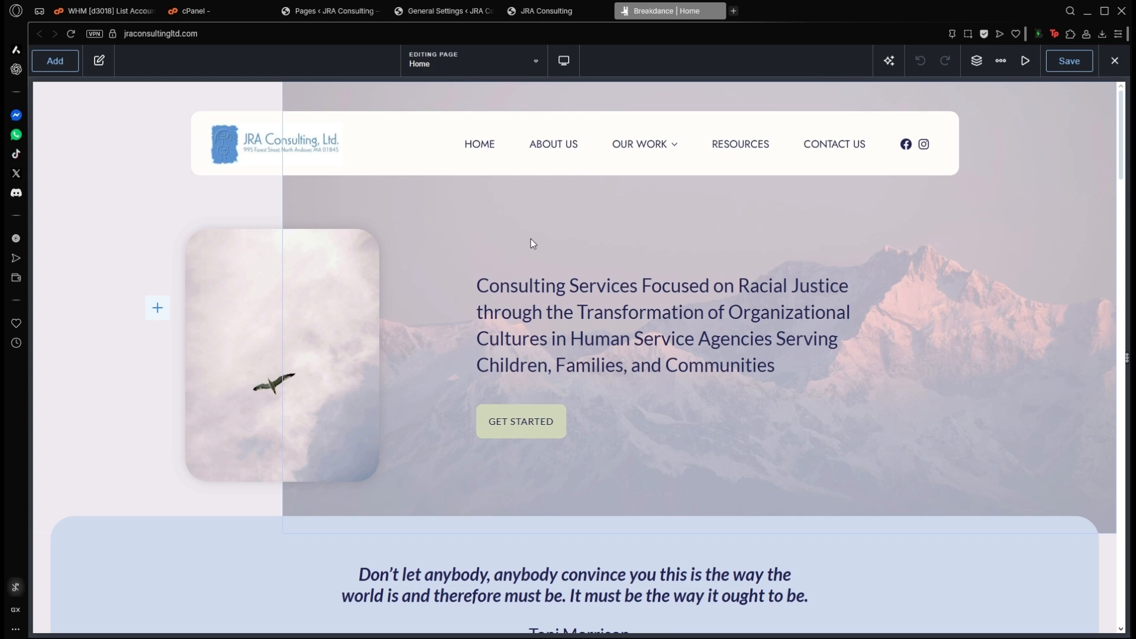
- Display the Home page's structure tree and select the first column of the hero section
scroll(532, 244, down, 2)
scroll(532, 243, up, 2)
click(978, 64)
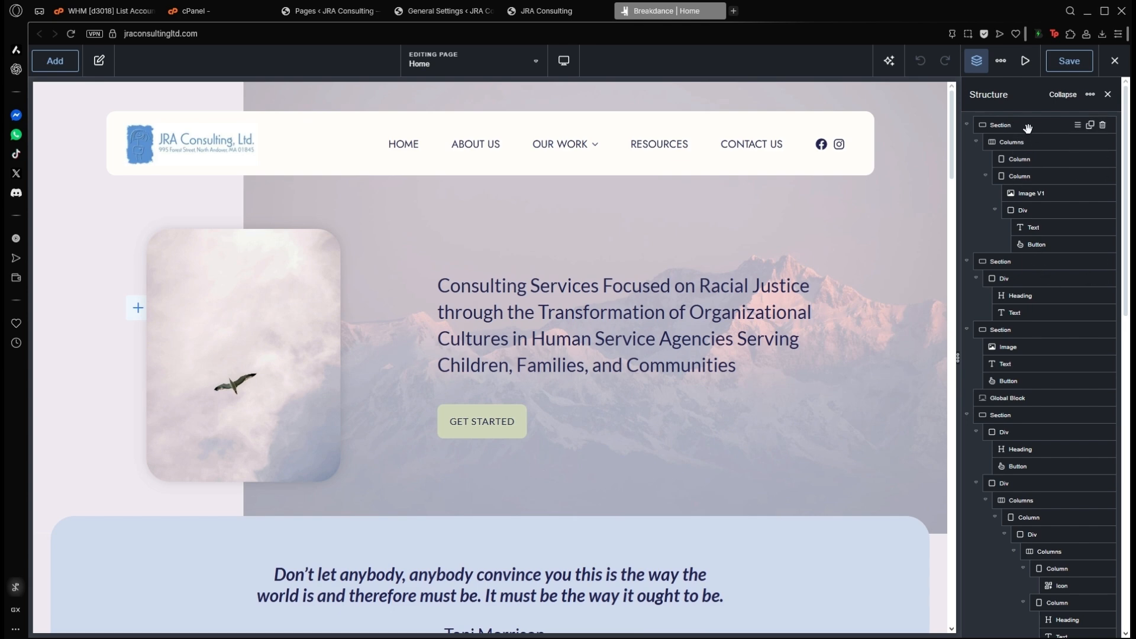
click(1030, 157)
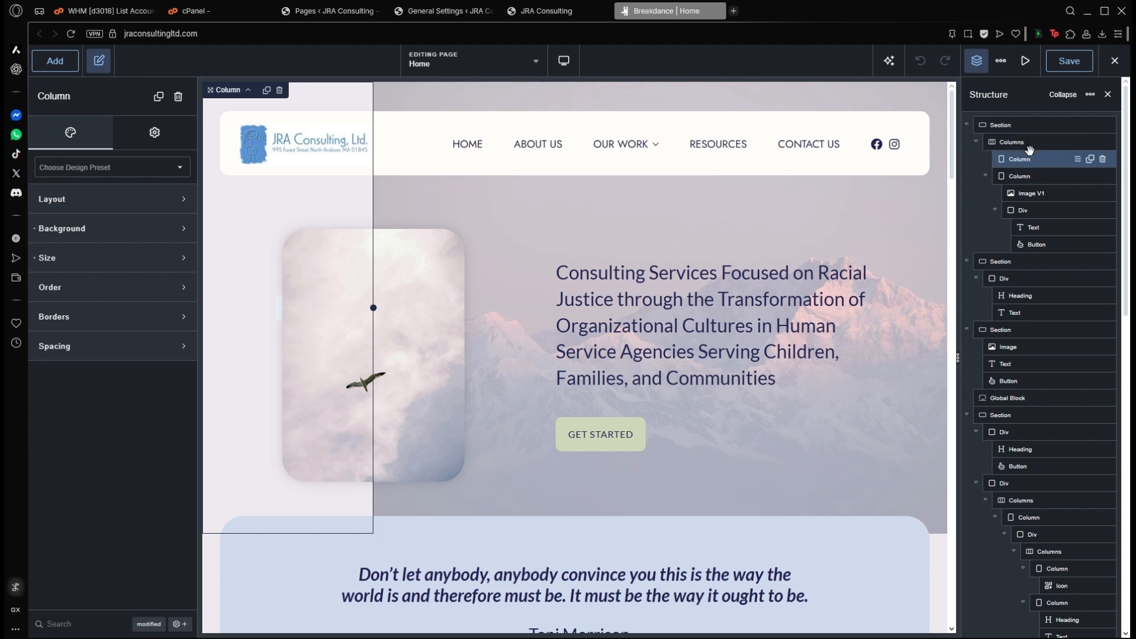
- Select the hero's consulting services text element and highlight its wording in the text settings
click(757, 303)
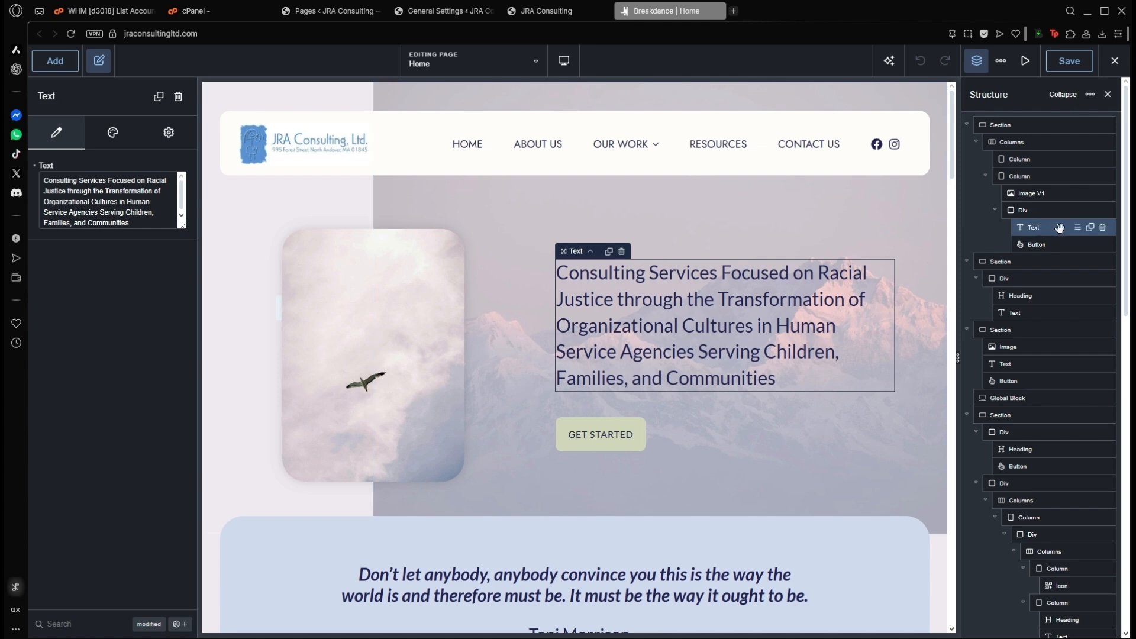
triple_click(150, 222)
click(149, 221)
triple_click(136, 221)
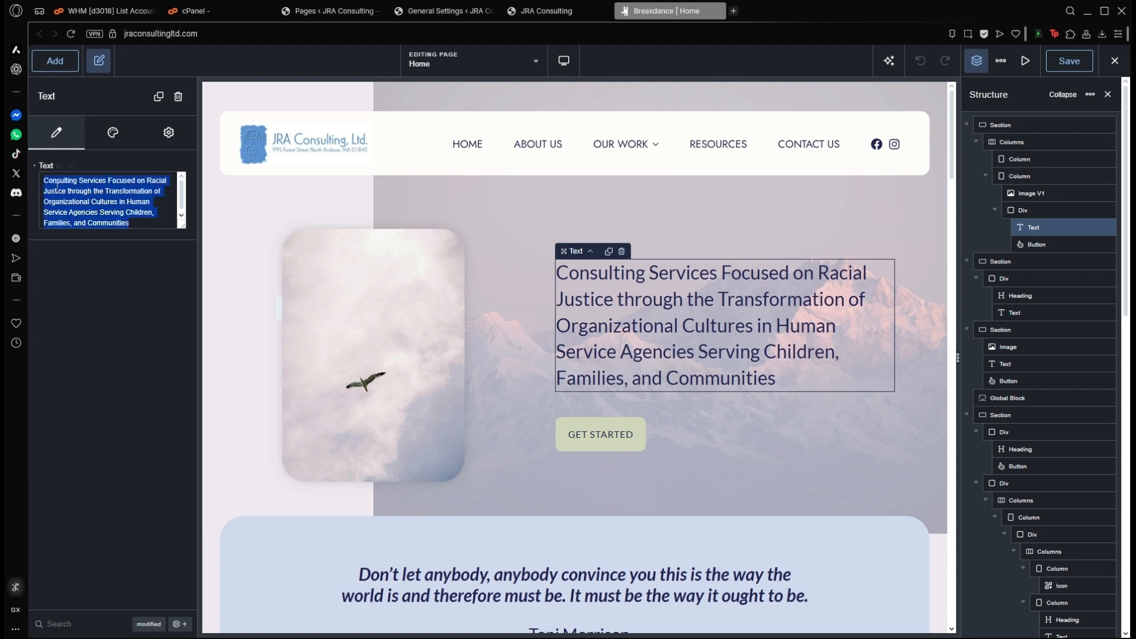
click(113, 200)
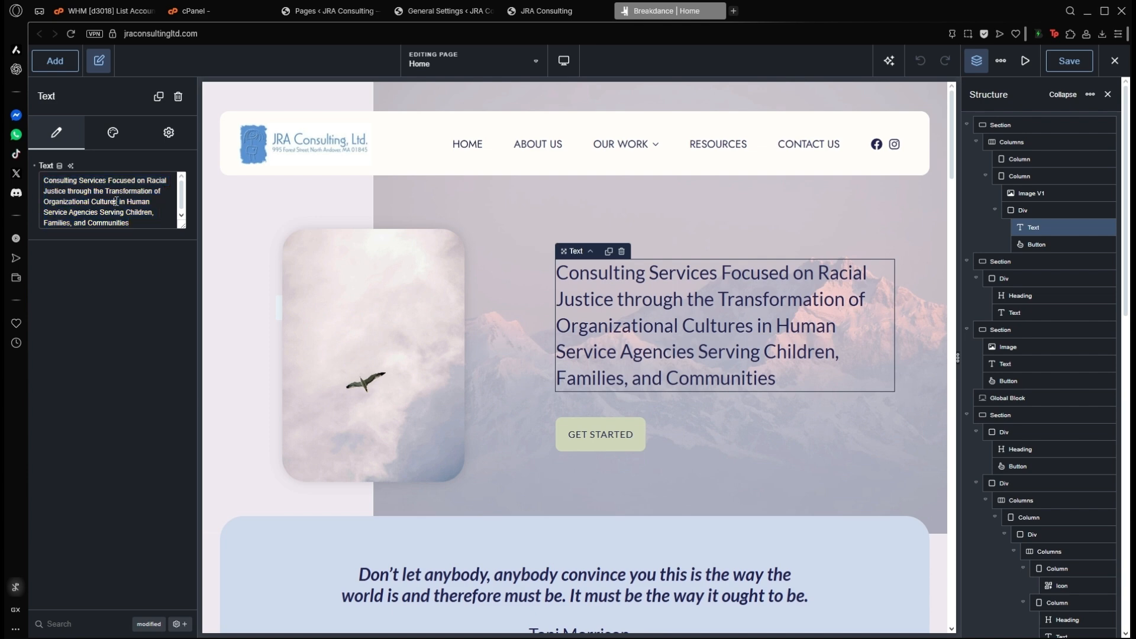
- Replace the hero's bird image with the sunlit tree photo from the media library, checking the file upload option first
click(545, 450)
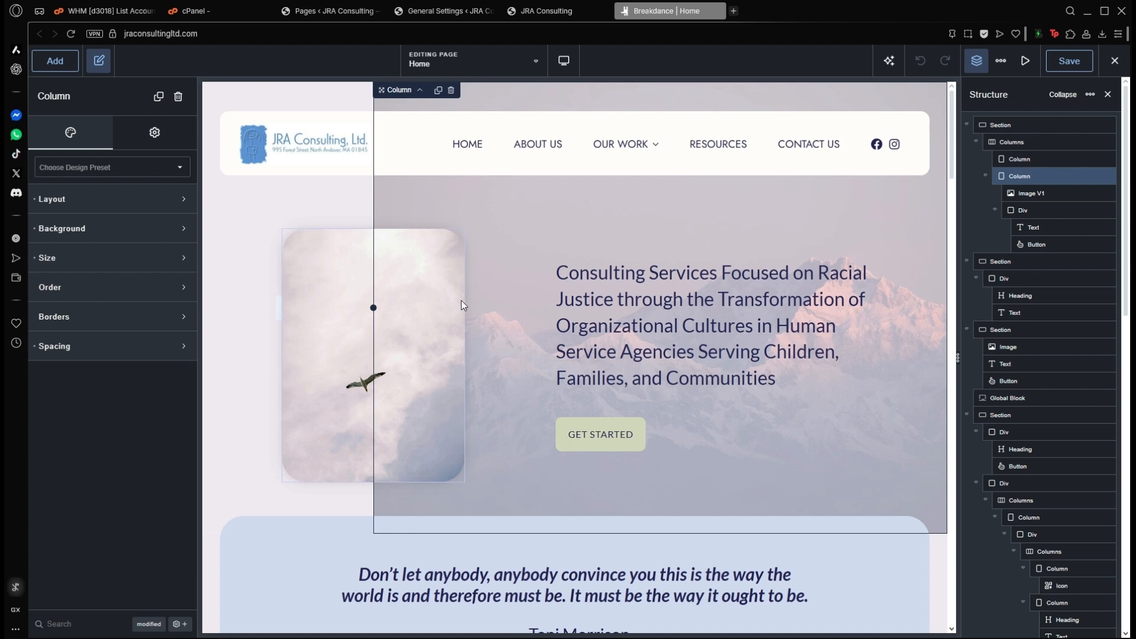
click(322, 272)
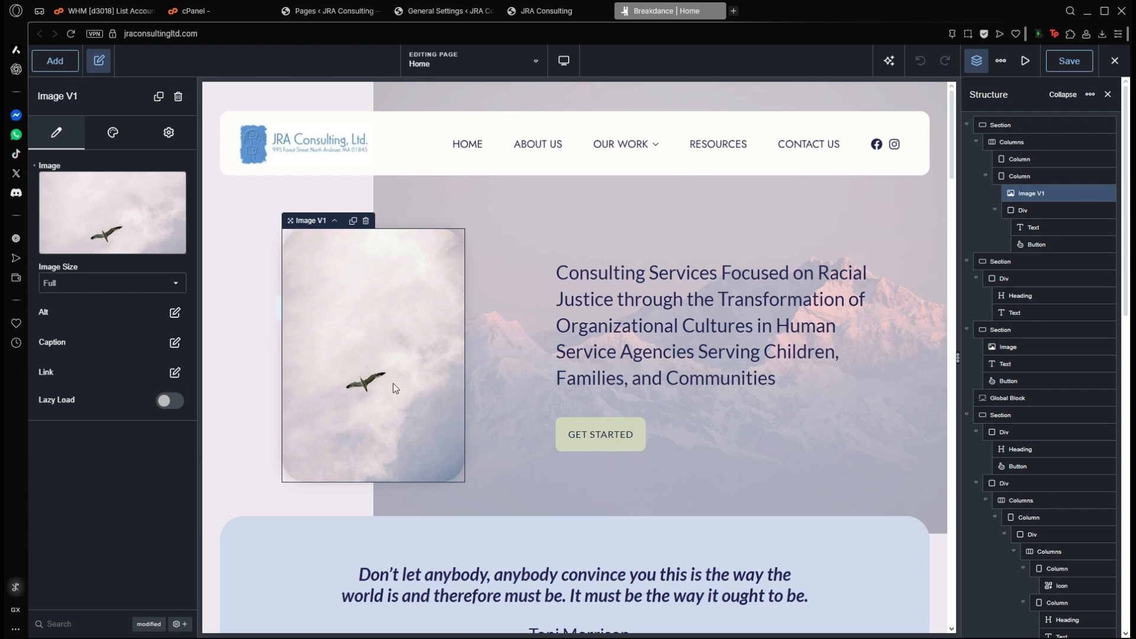
mouse_move(125, 235)
mouse_move(113, 215)
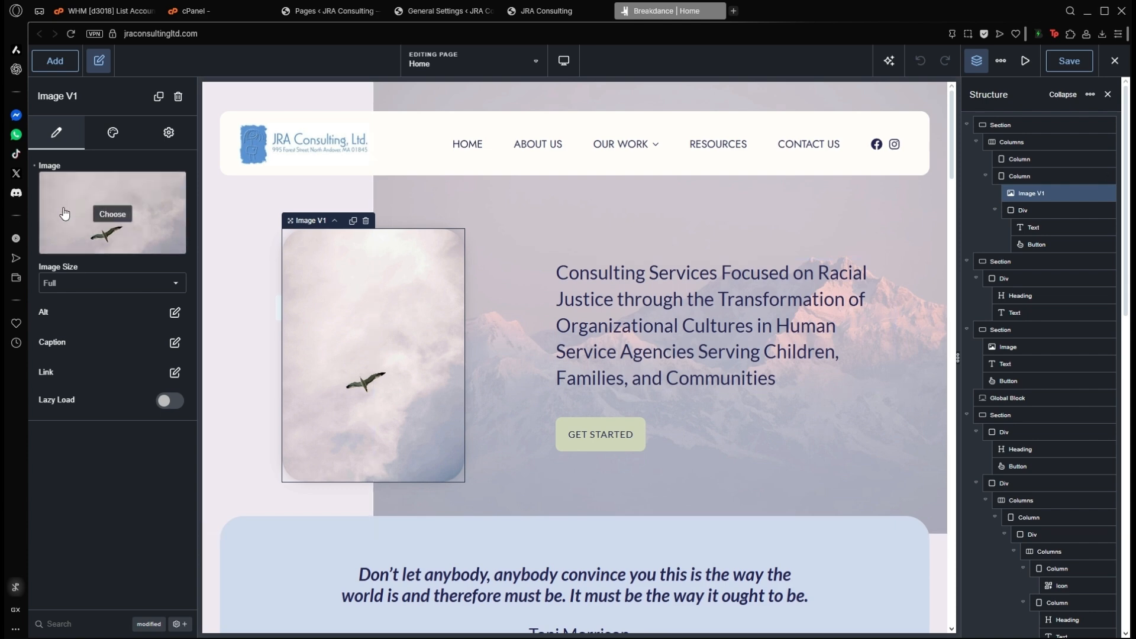
click(109, 218)
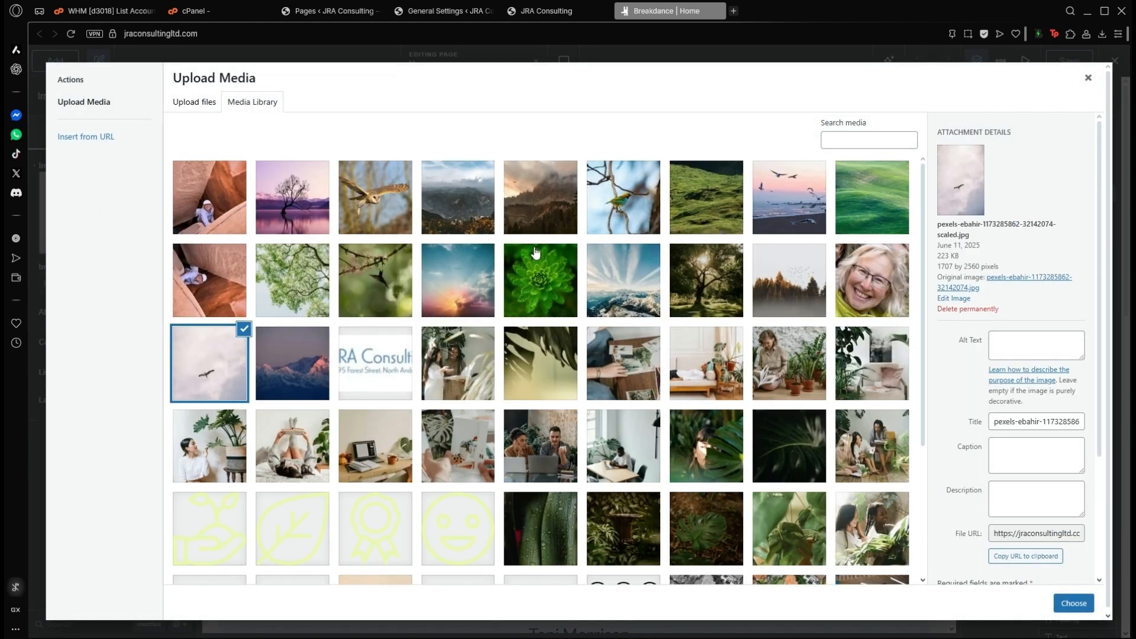
click(724, 295)
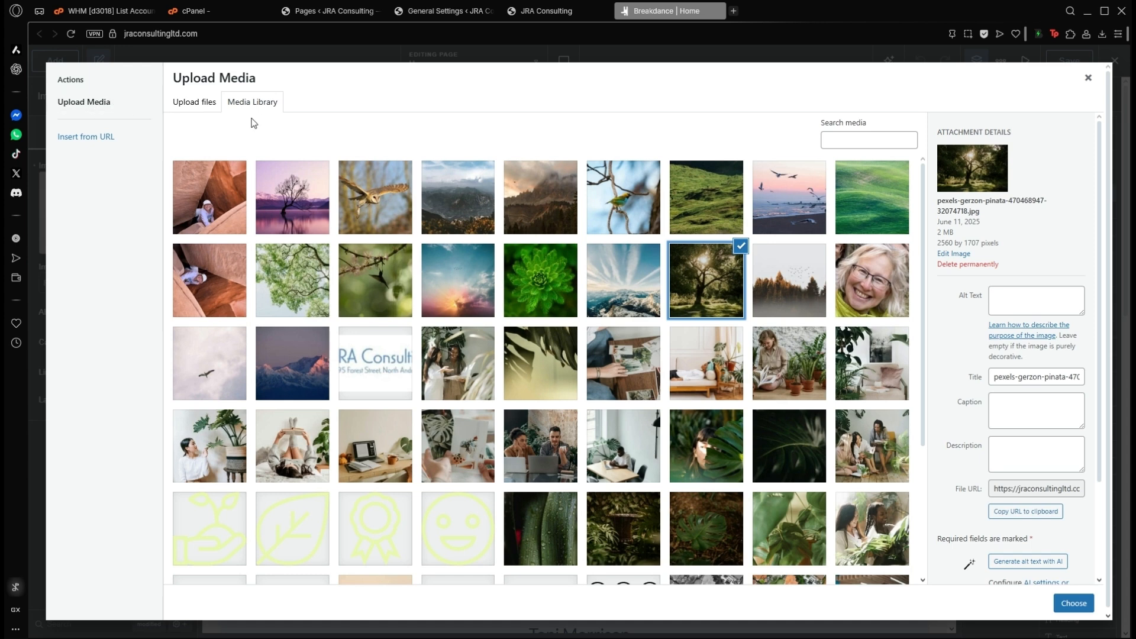
click(192, 106)
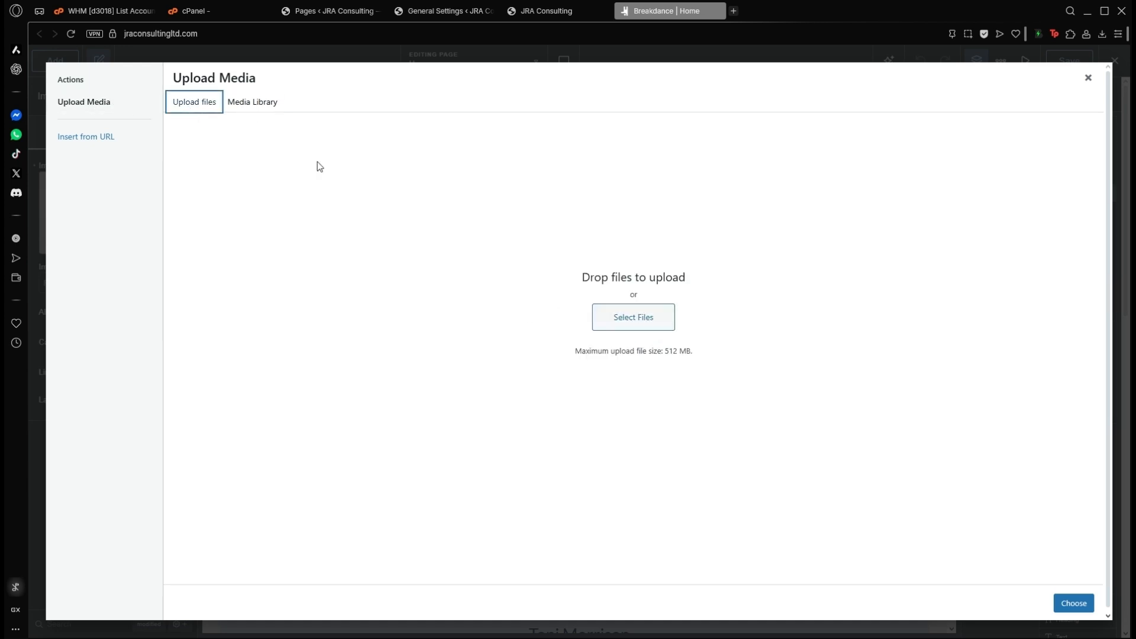
click(608, 318)
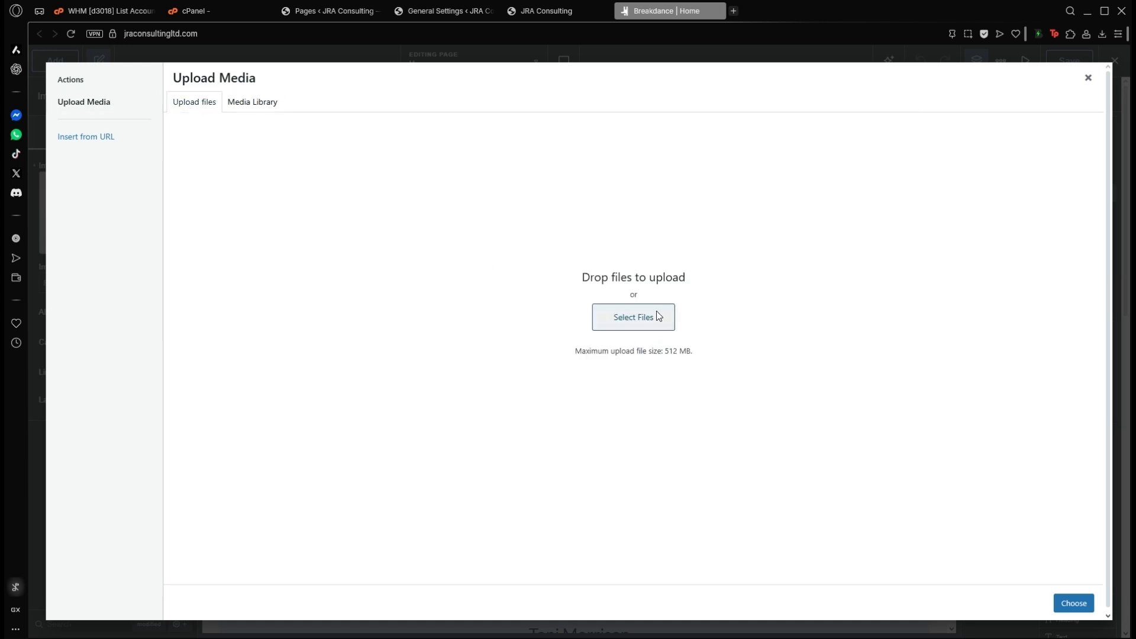
click(252, 103)
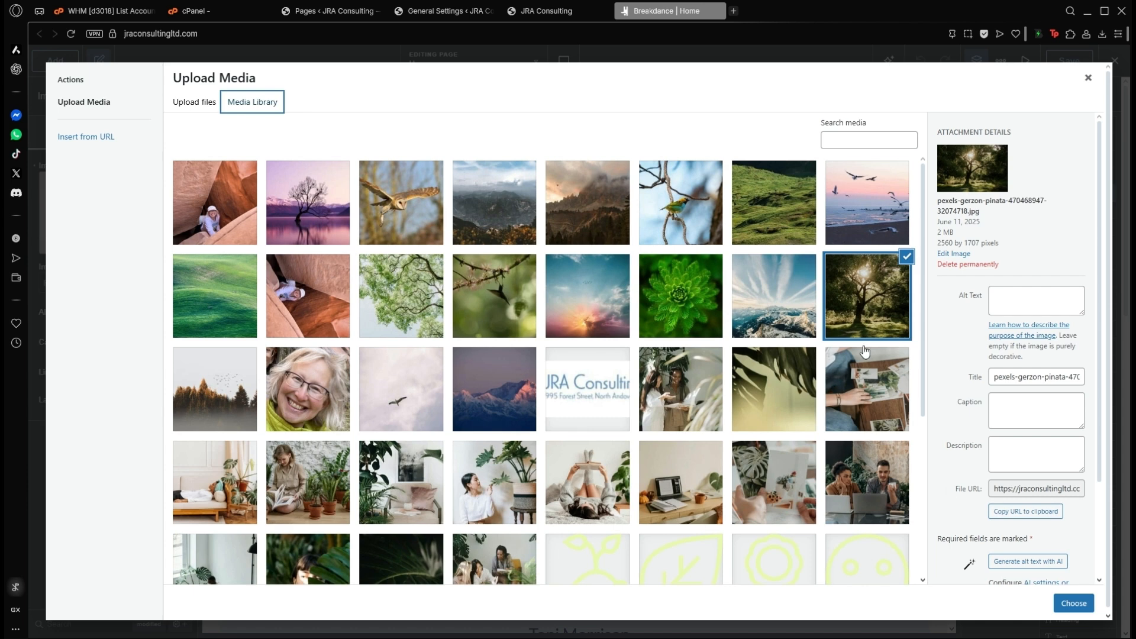
click(1074, 603)
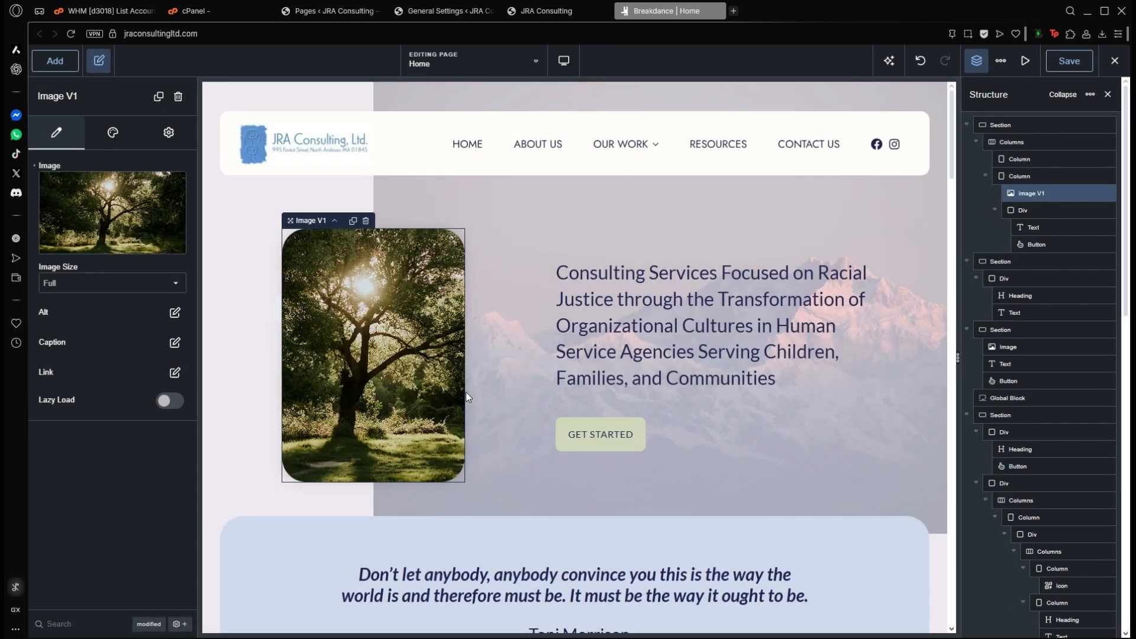
- Undo the hero image replacement and display the page's structure tree again
click(920, 61)
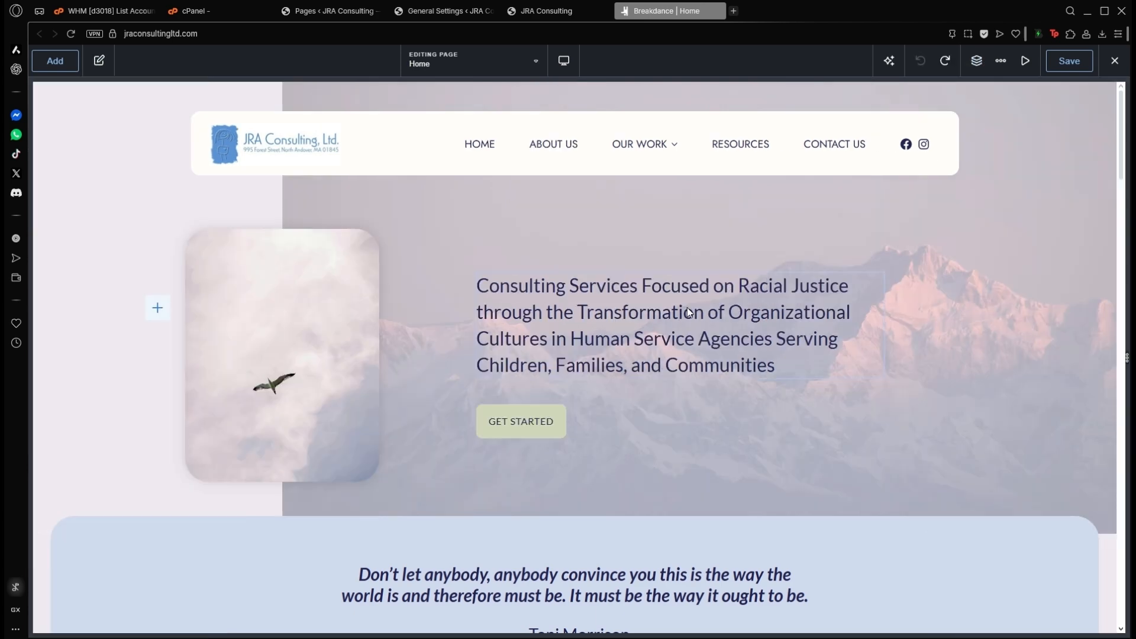
click(976, 61)
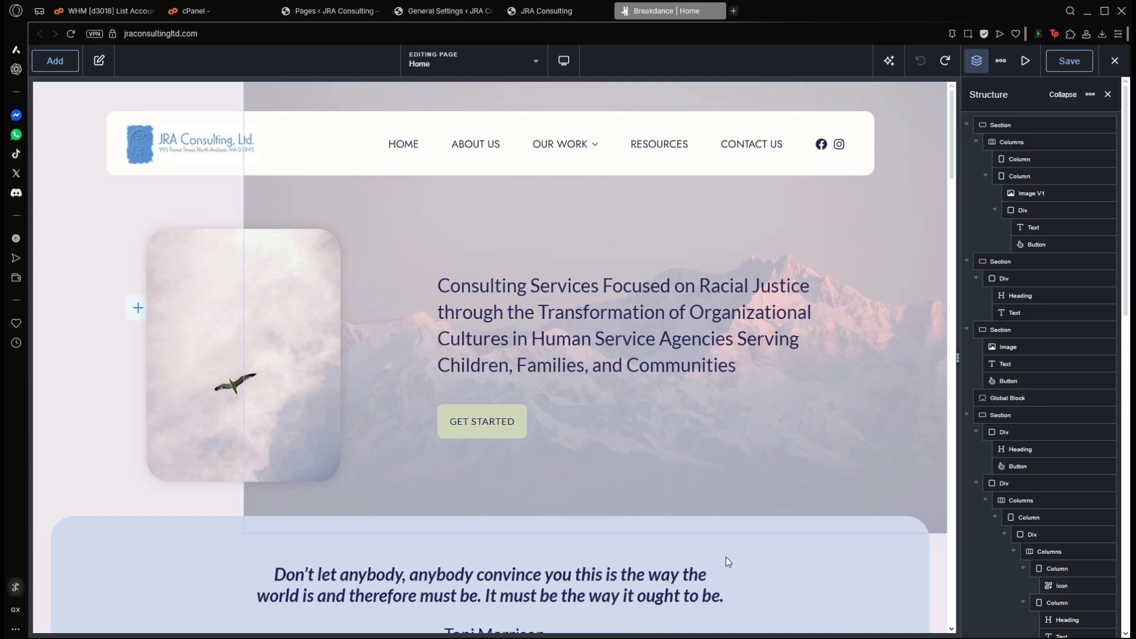
- Examine the blue quote block by selecting its container, quote heading and attribution text, and highlight the attribution wording
scroll(618, 418, down, 4)
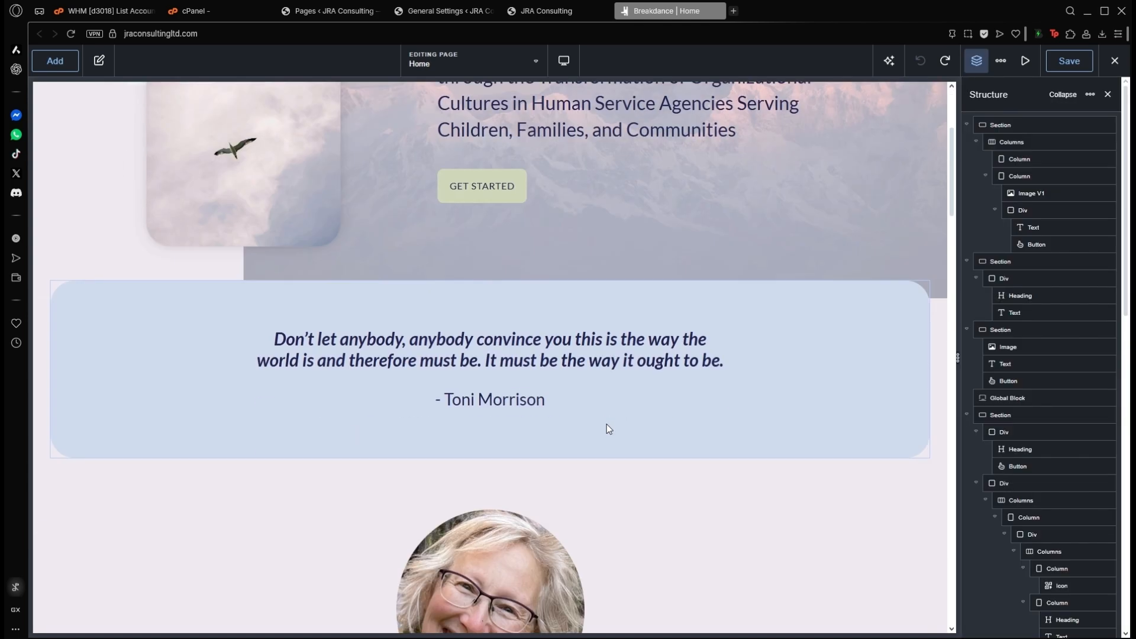
click(459, 305)
scroll(459, 304, down, 1)
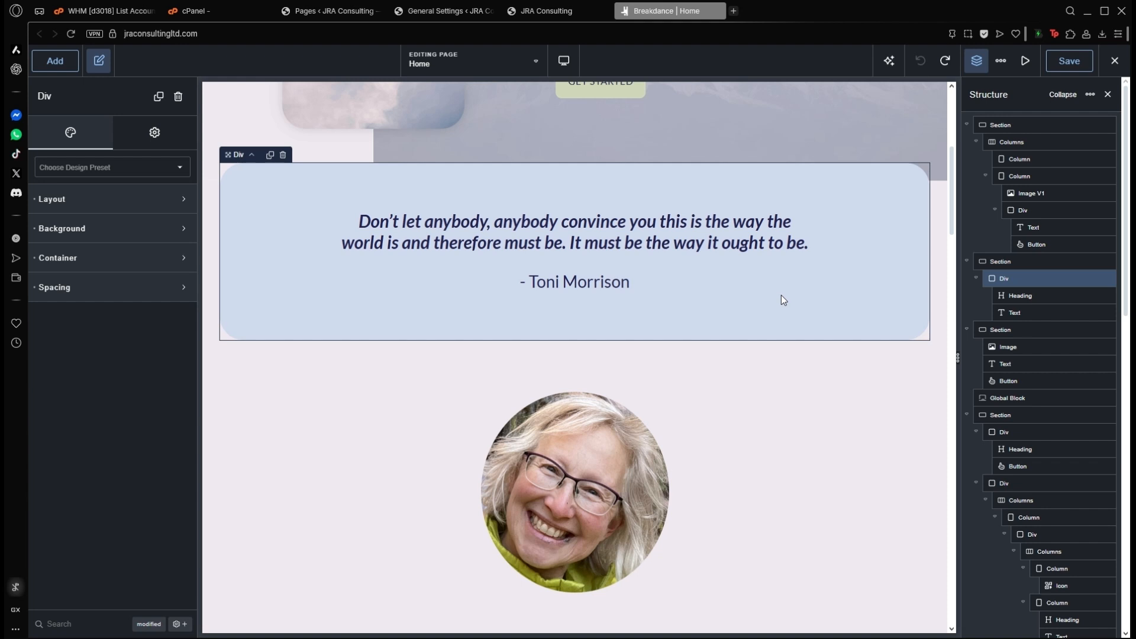
click(566, 243)
scroll(566, 241, down, 2)
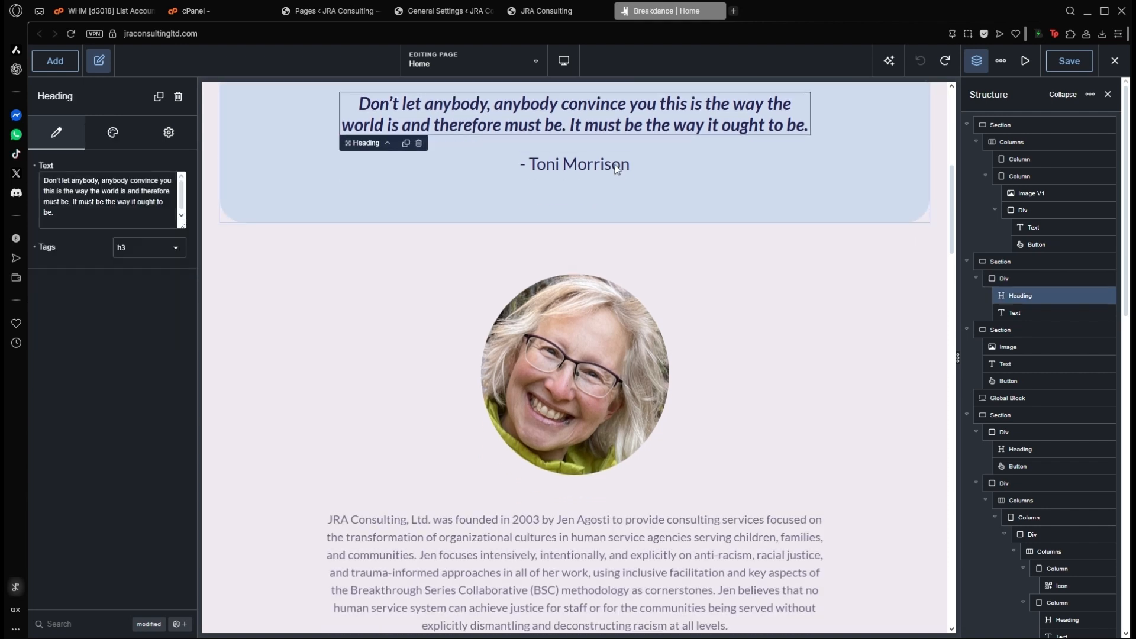
click(601, 164)
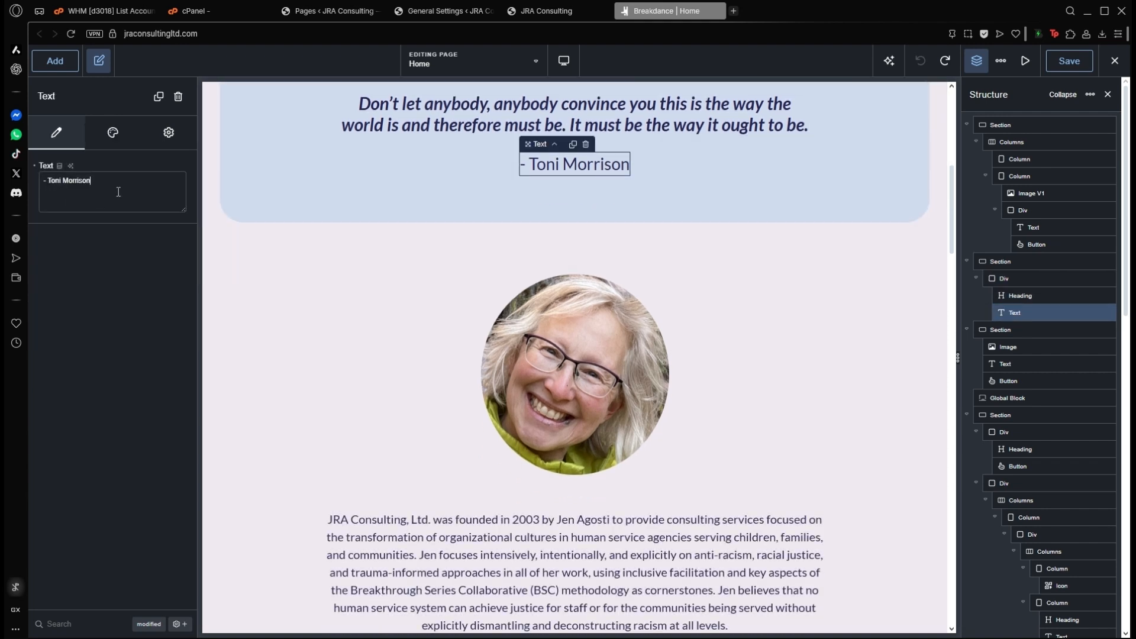
drag(87, 200, 39, 199)
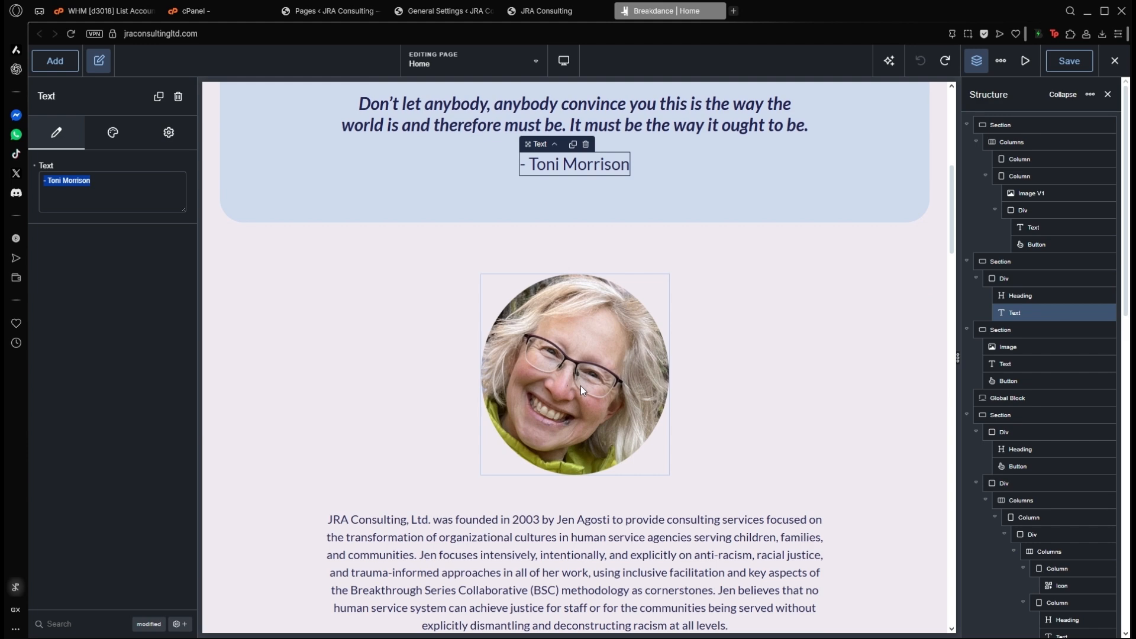
- Open the Current projects cards global block from the Home page in its own editor
scroll(581, 386, down, 10)
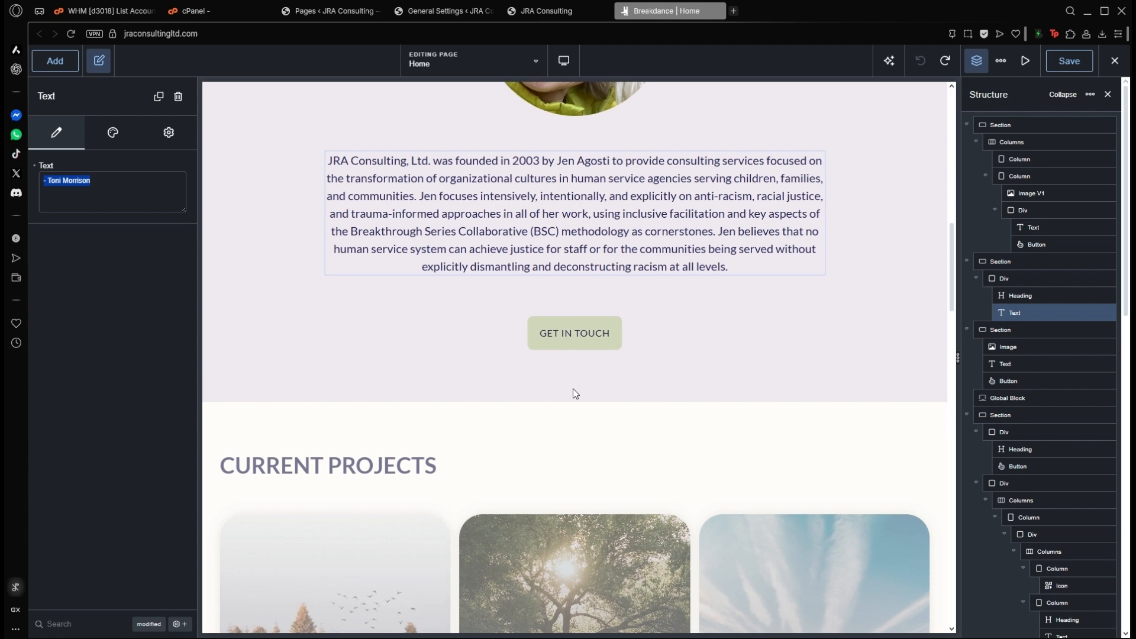
scroll(573, 388, down, 3)
scroll(573, 391, up, 3)
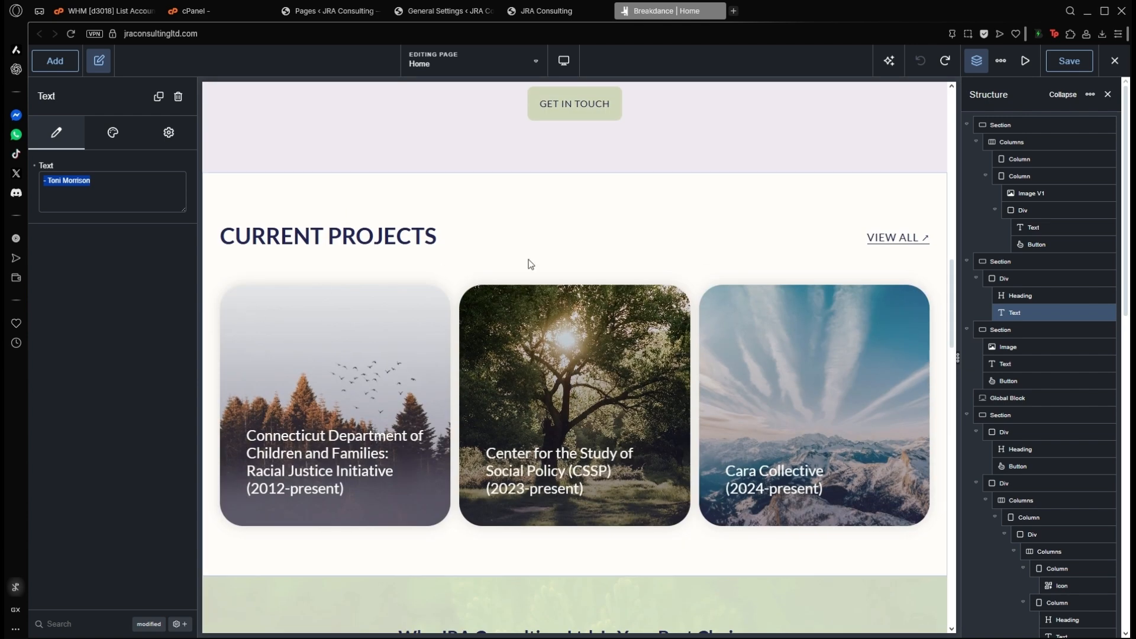
click(559, 261)
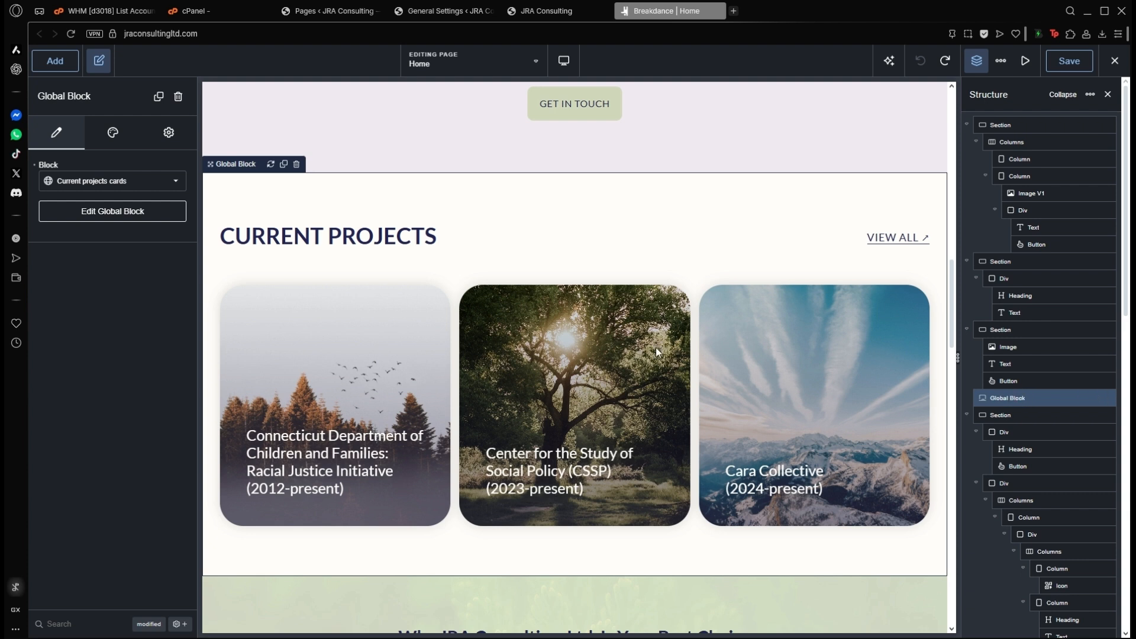
click(1030, 414)
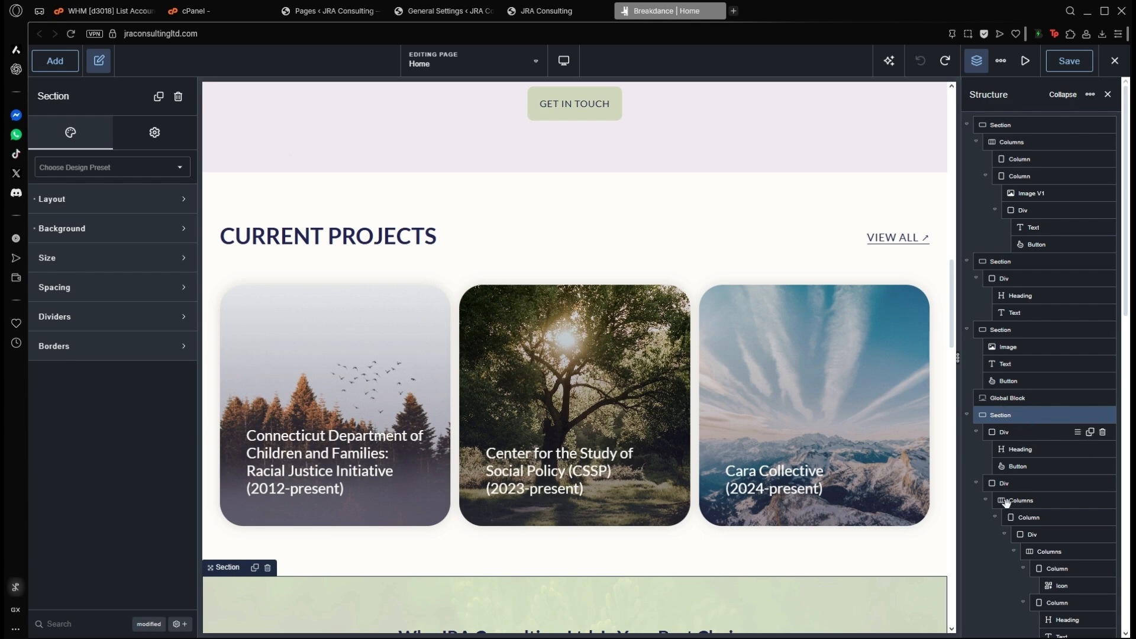
click(1008, 399)
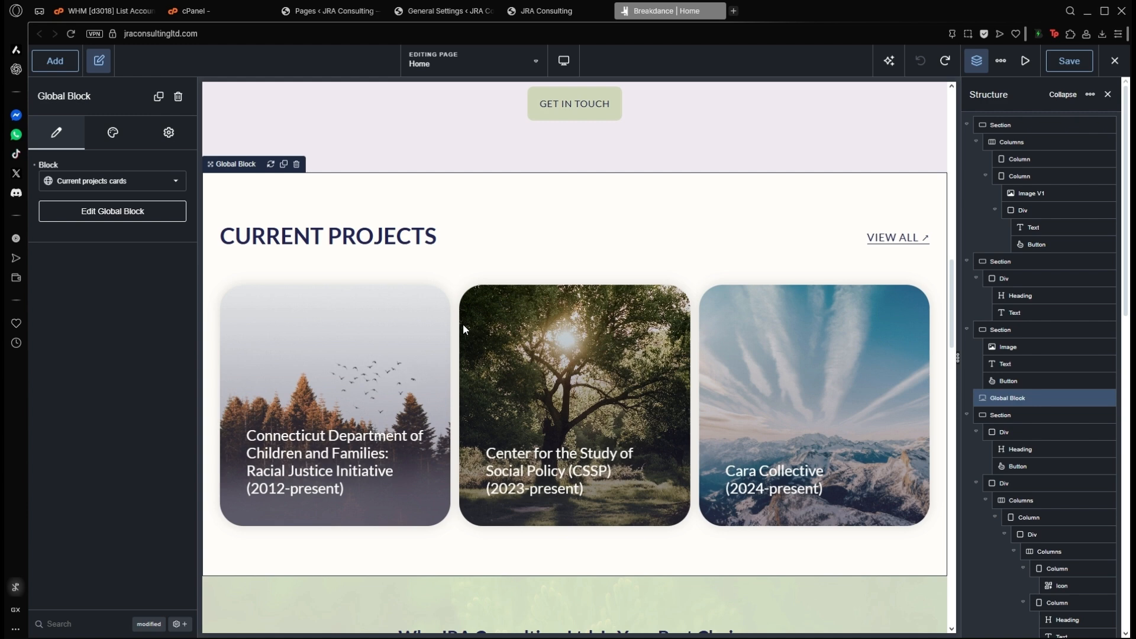
click(126, 220)
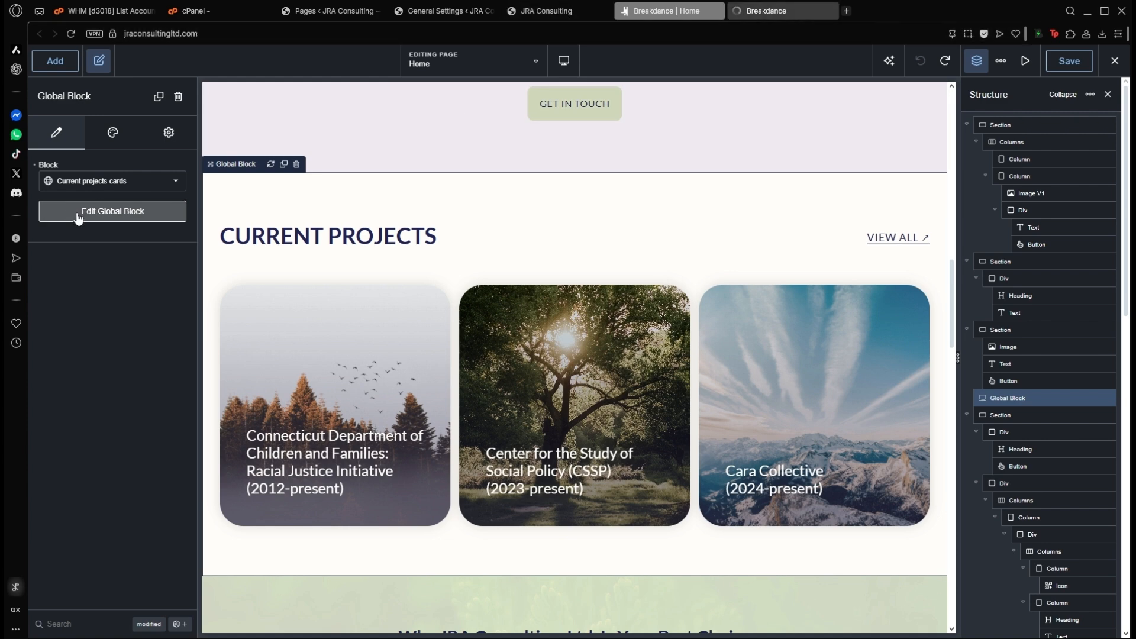
click(776, 12)
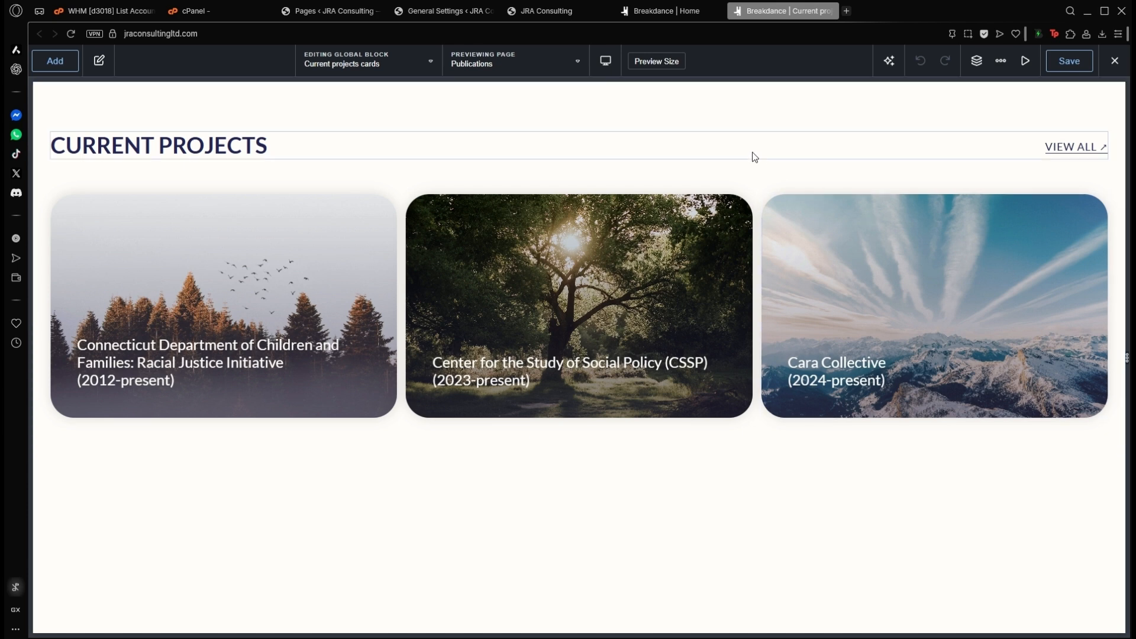
- Compare the global block with the Home page and inspect its heading row, section and Connecticut project card column
click(751, 155)
click(683, 13)
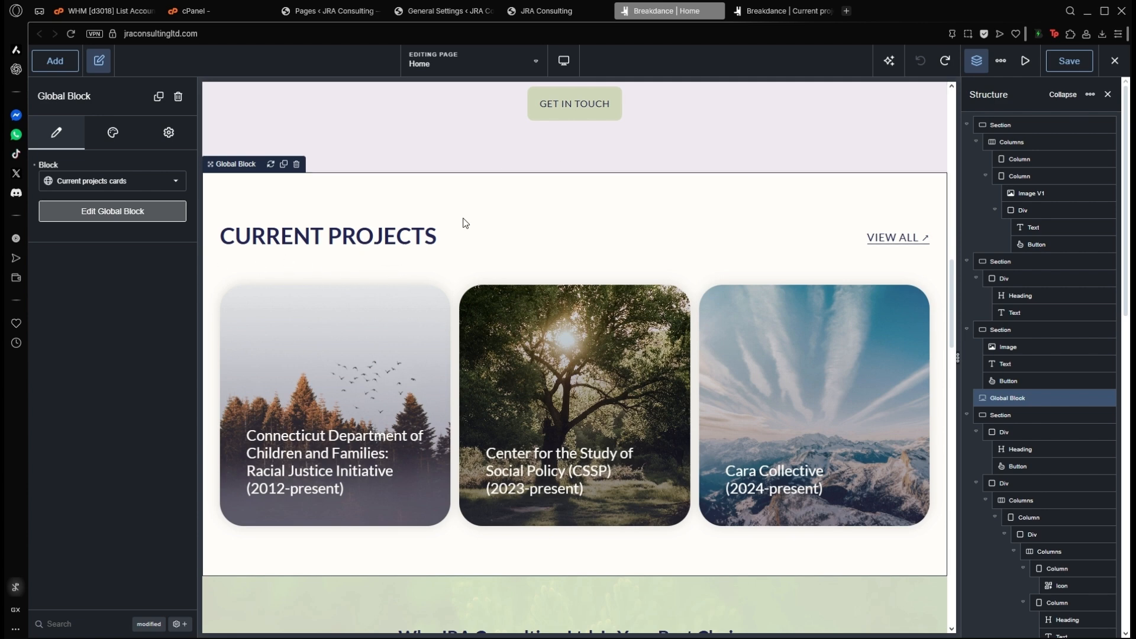
click(787, 11)
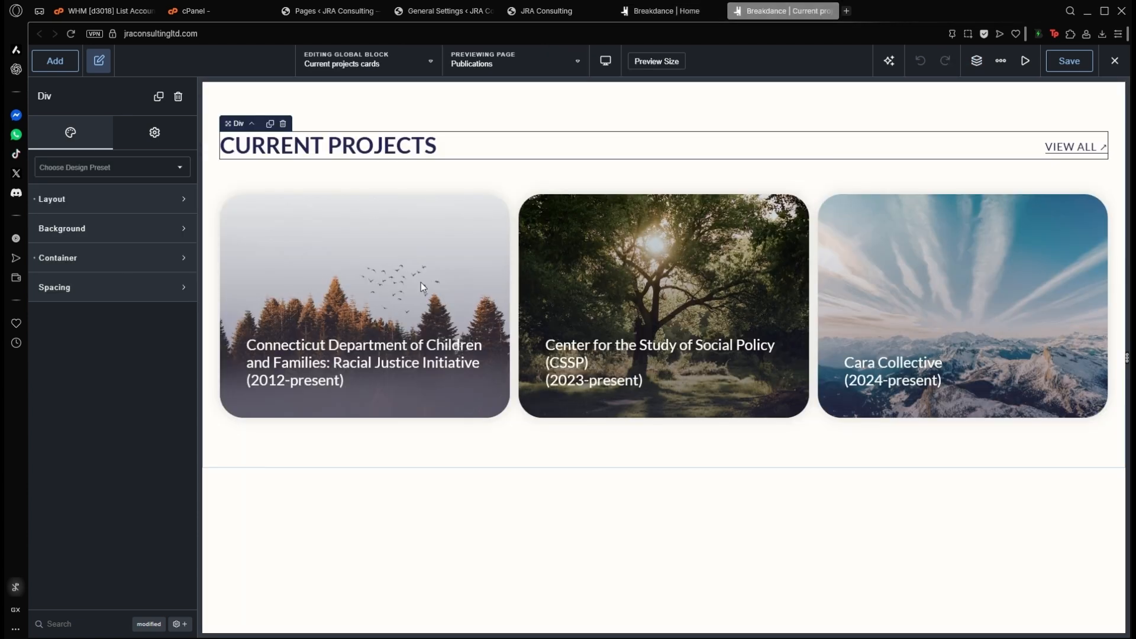
click(576, 179)
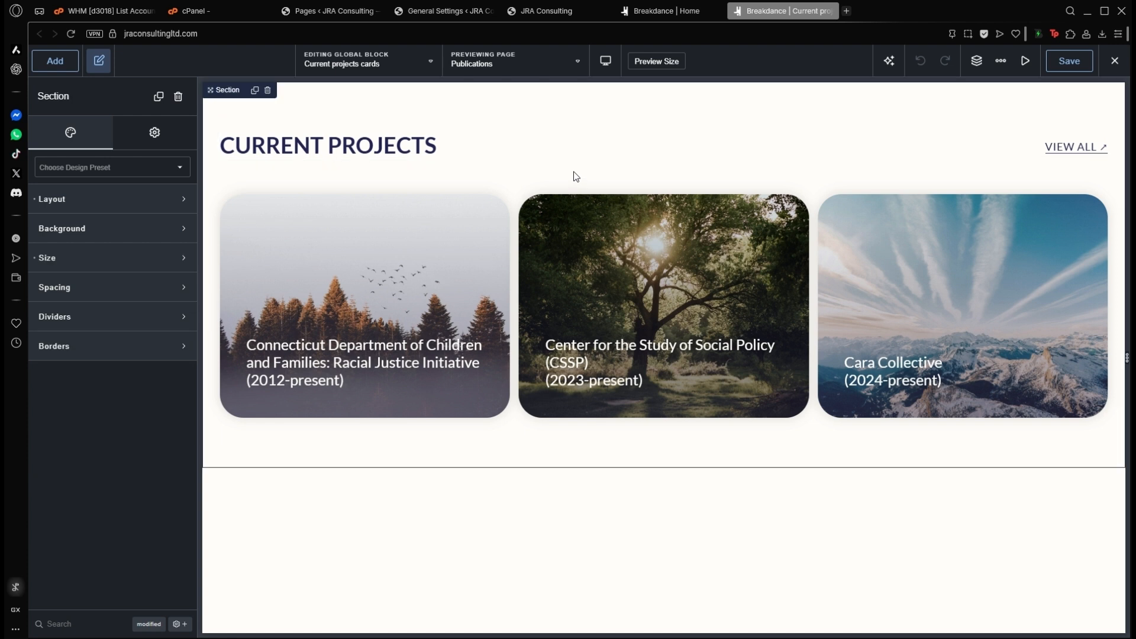
click(383, 215)
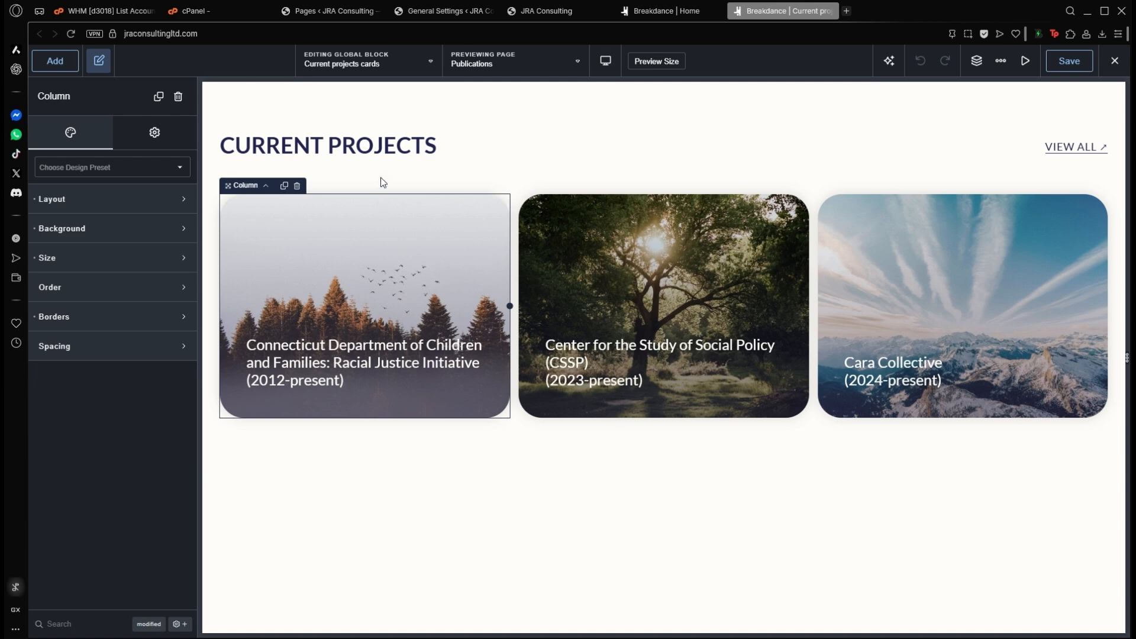
- Display the global block's structure tree and examine the Connecticut card's background image settings and heading text
click(978, 63)
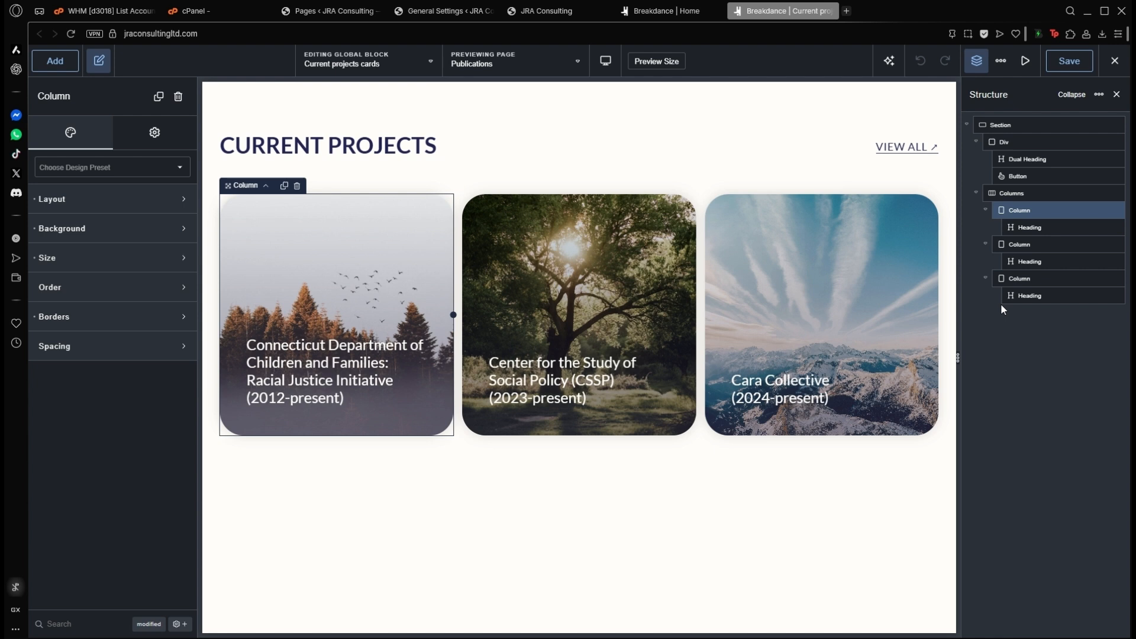
click(94, 231)
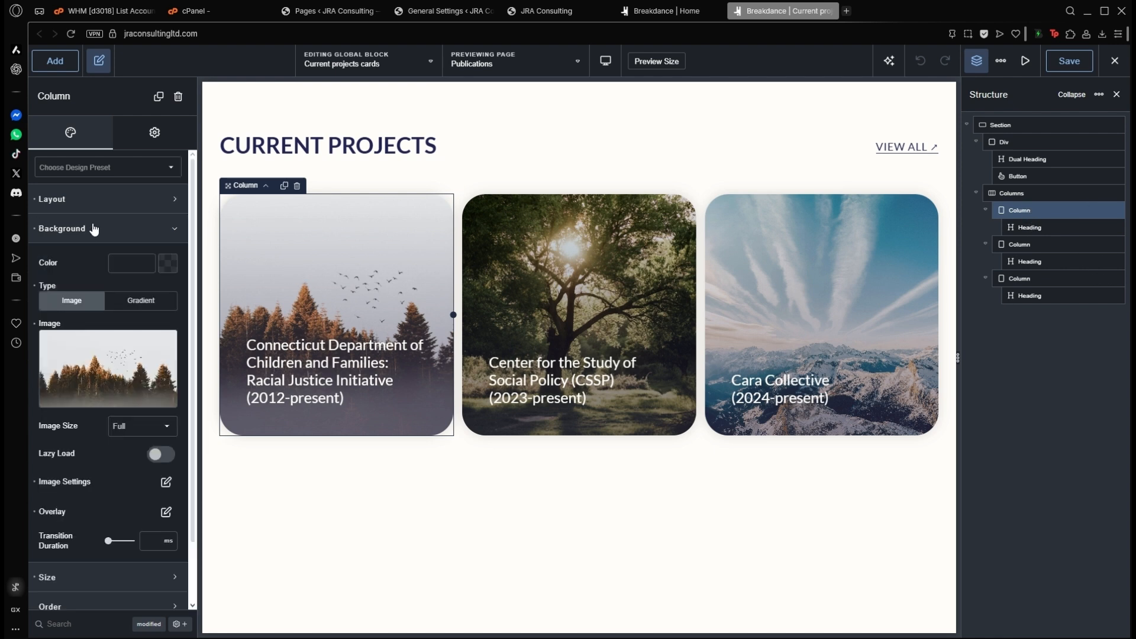
click(1059, 230)
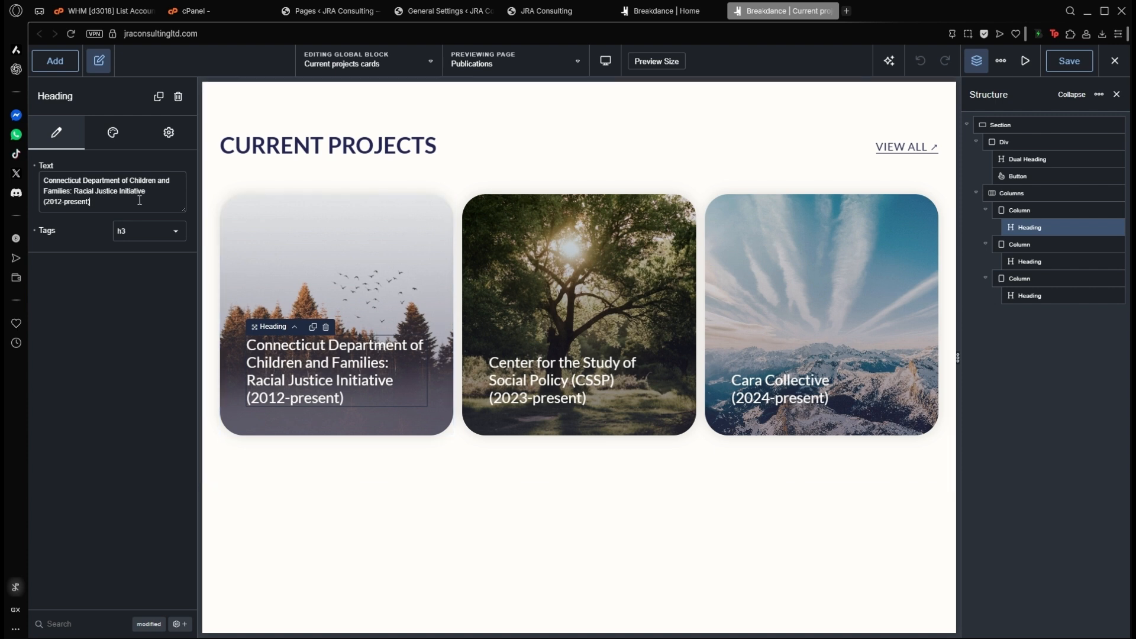
drag(136, 203, 36, 170)
click(71, 204)
click(364, 268)
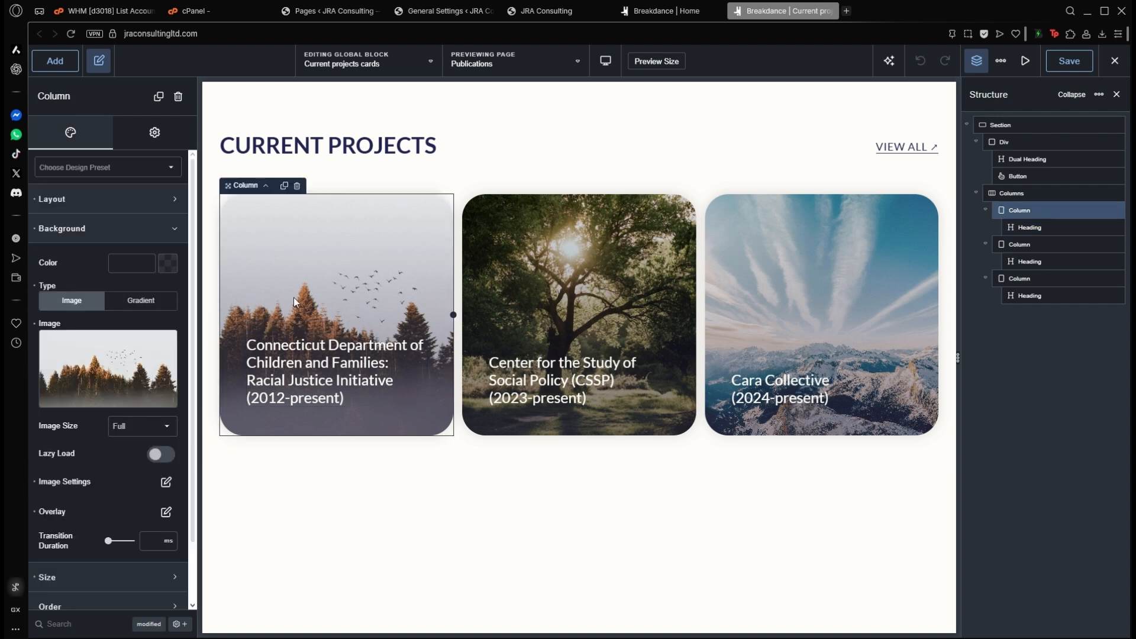
mouse_move(97, 370)
- Replace the Center for the Study of Social Policy card's background image with pexels-pixabay-35196.jpg from the media library and save the block
click(627, 244)
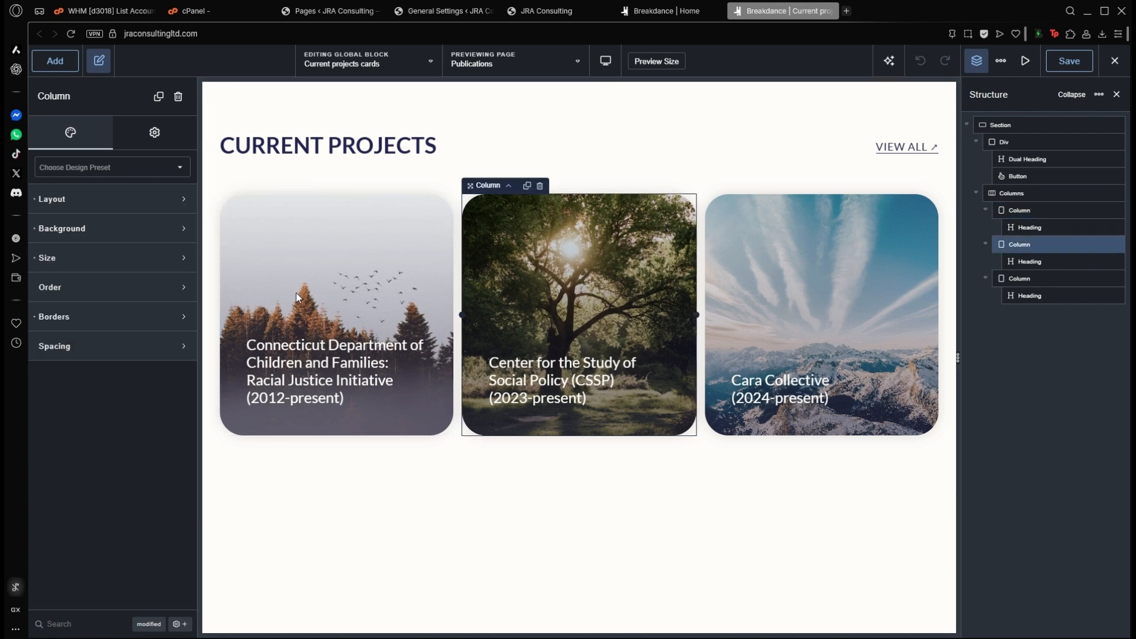
click(83, 230)
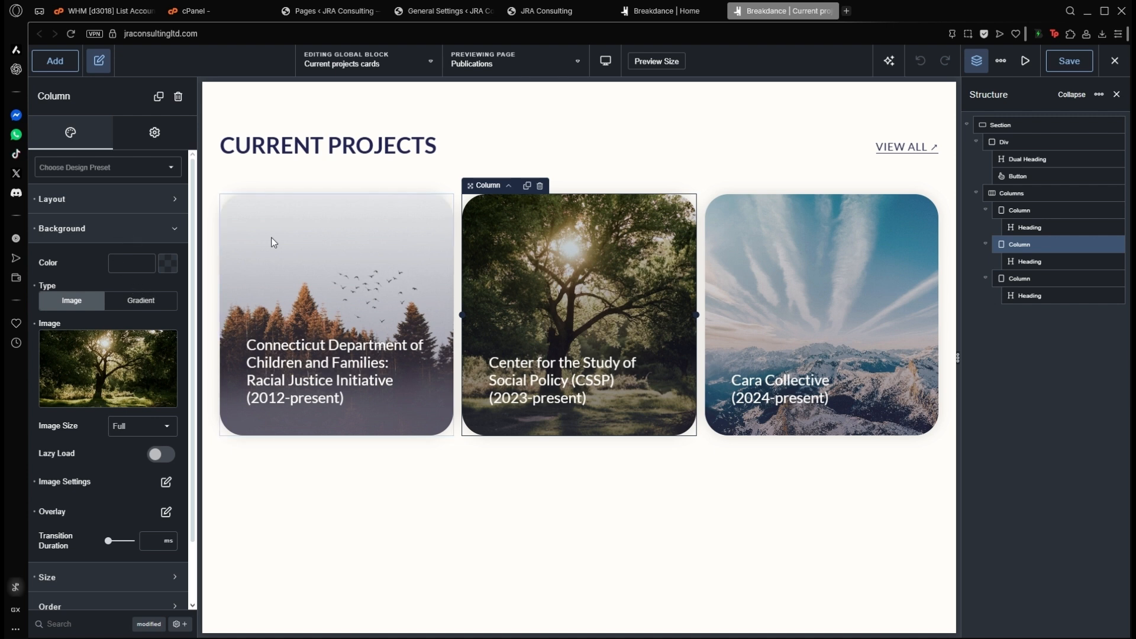
mouse_move(108, 372)
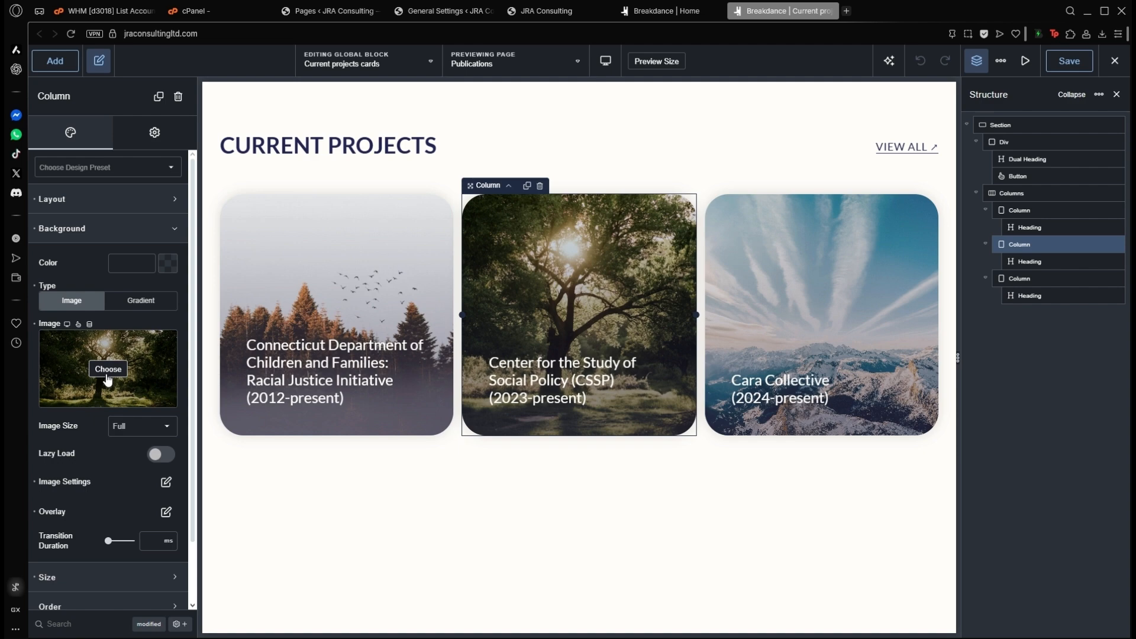
click(106, 372)
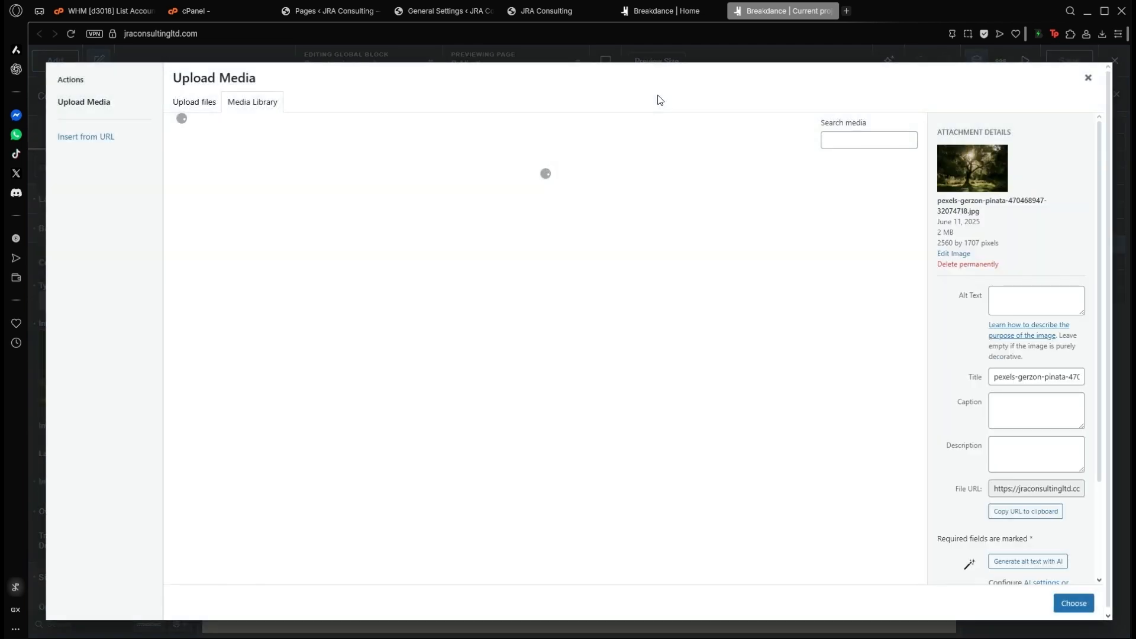
click(620, 451)
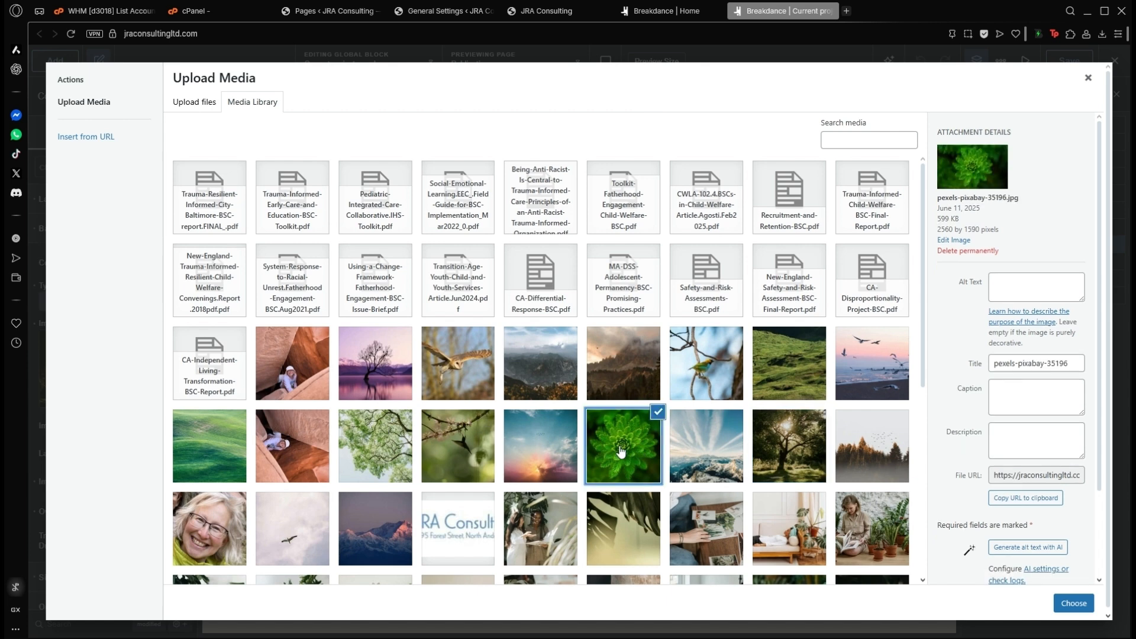
click(1073, 603)
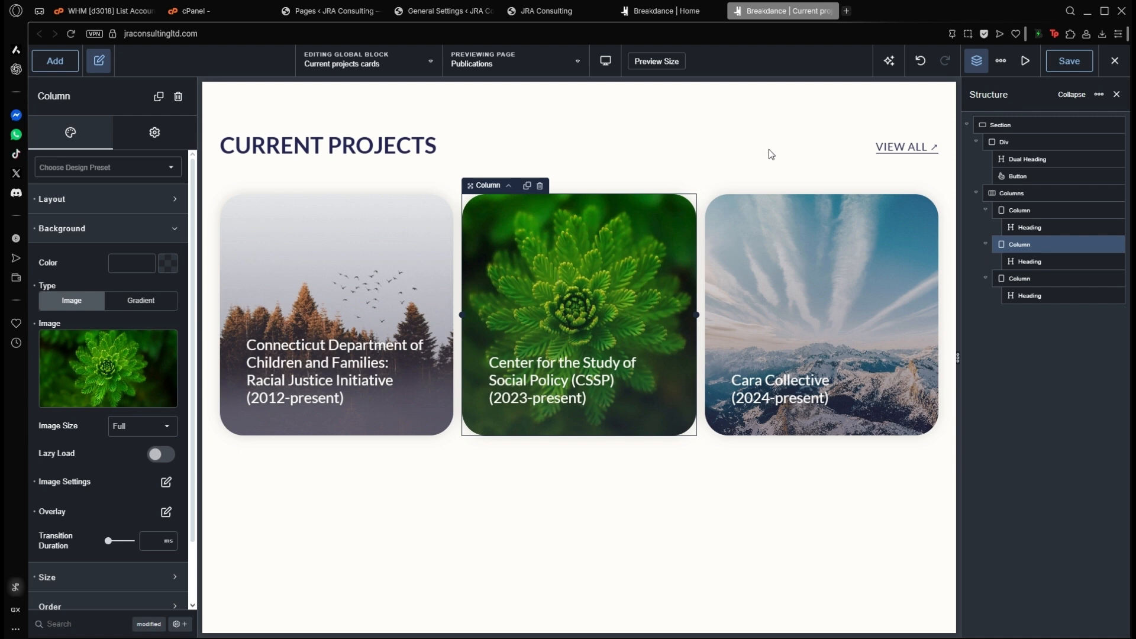
click(1071, 67)
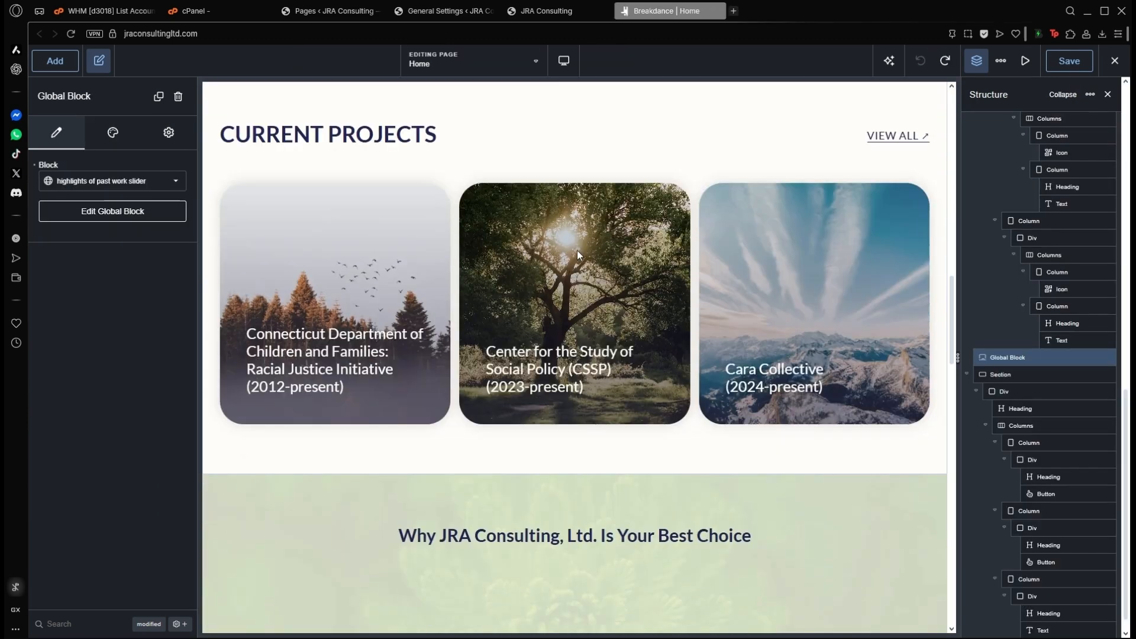
- Examine the Empathy and Commitment item on the Home page by selecting its heading, icon and description text
scroll(579, 255, down, 7)
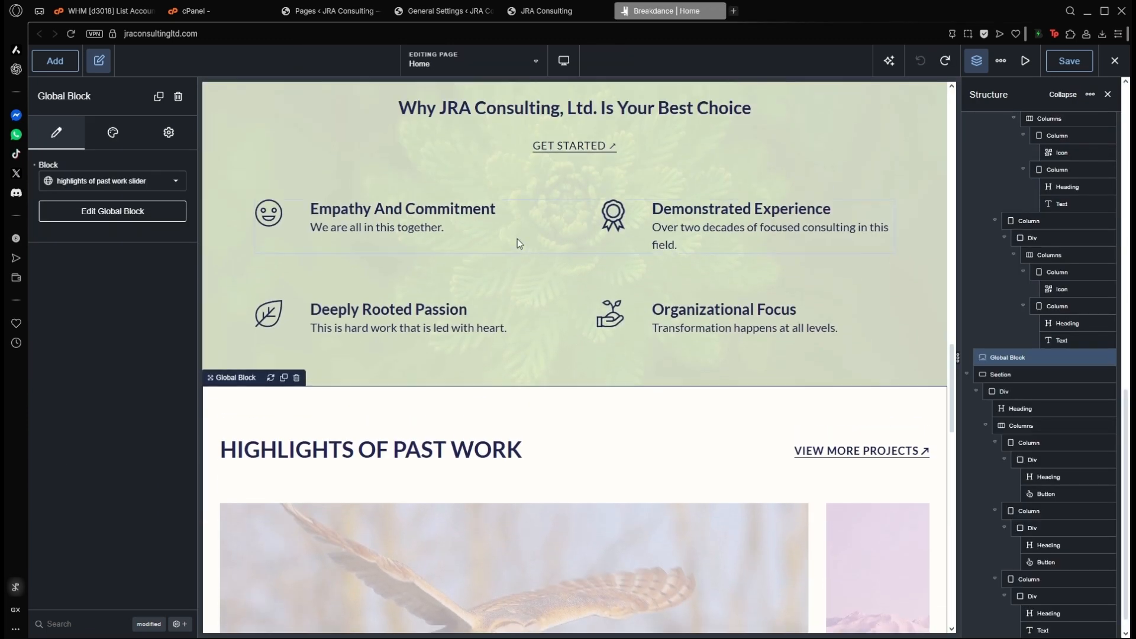
click(395, 211)
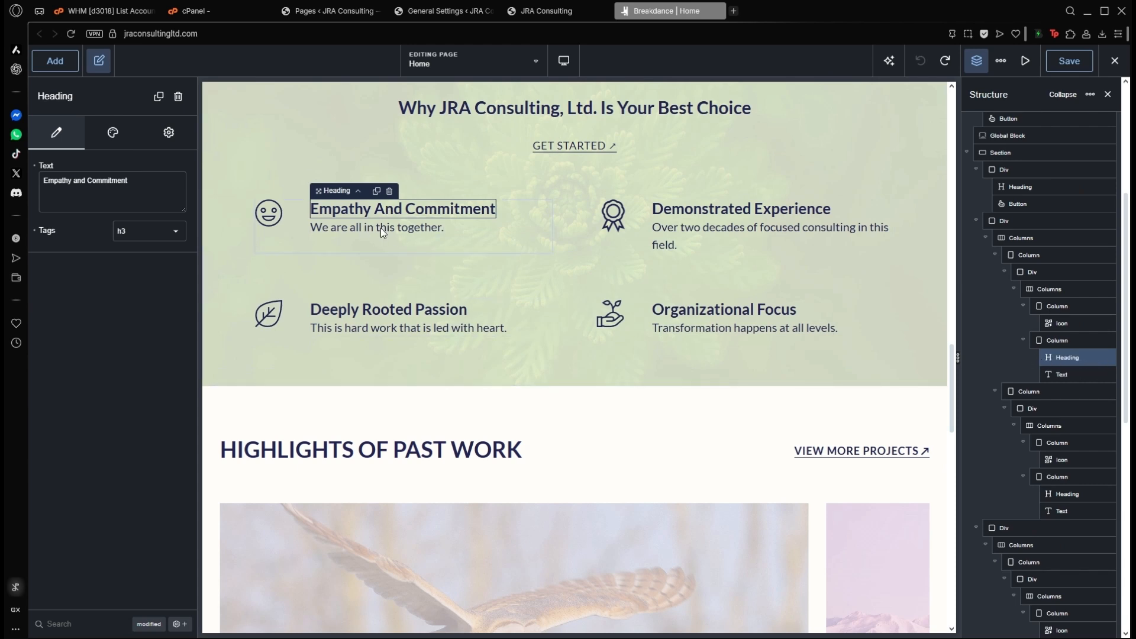
click(272, 211)
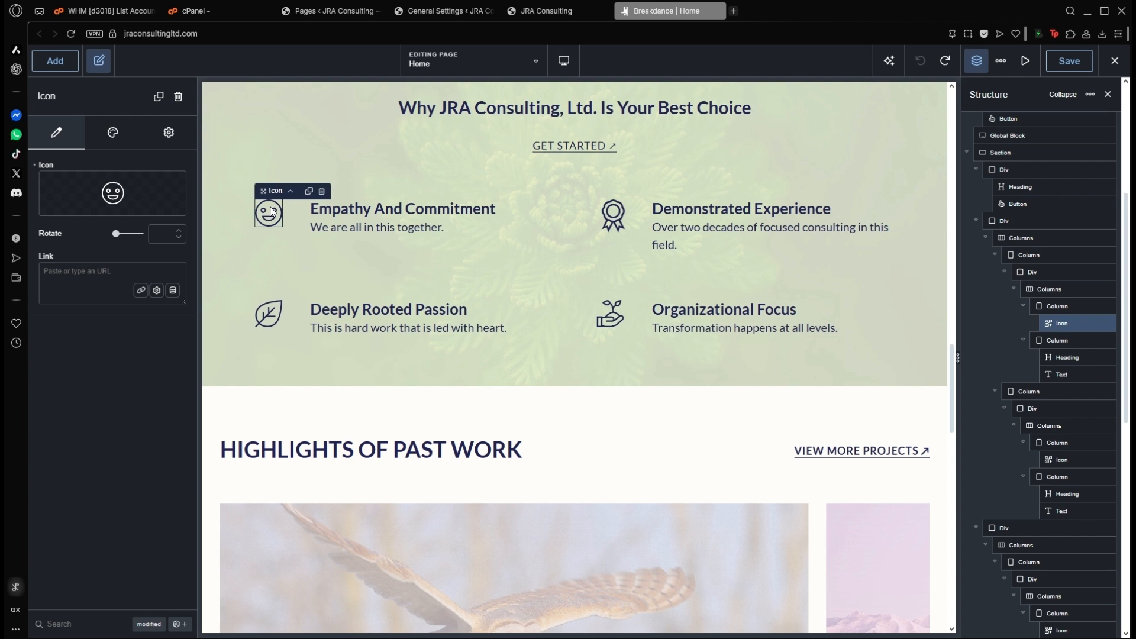
click(372, 226)
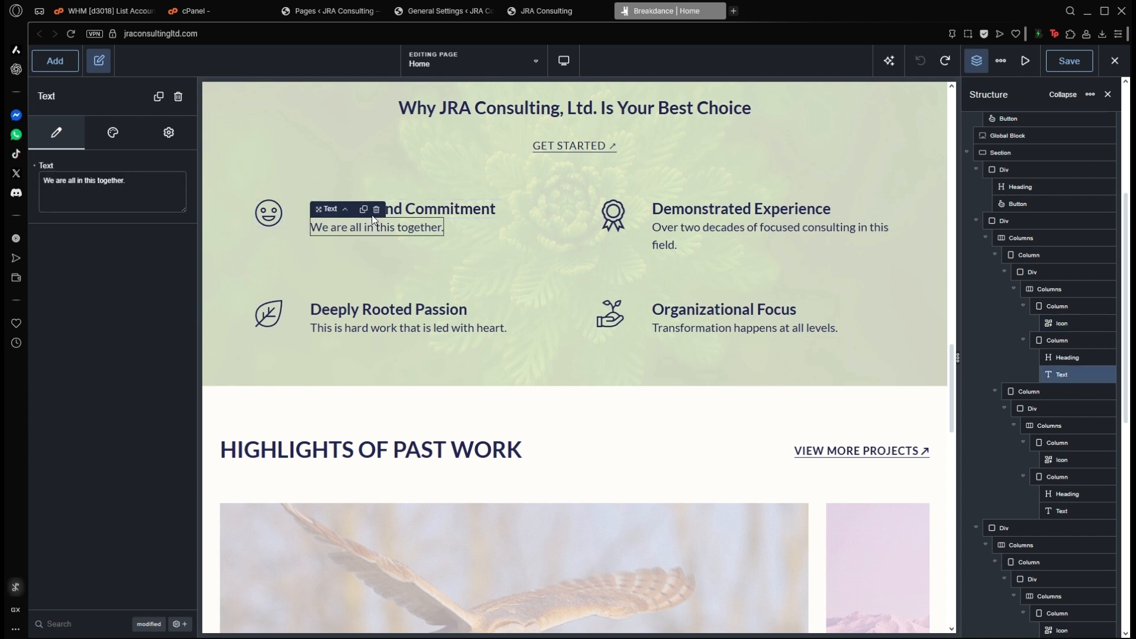
click(422, 210)
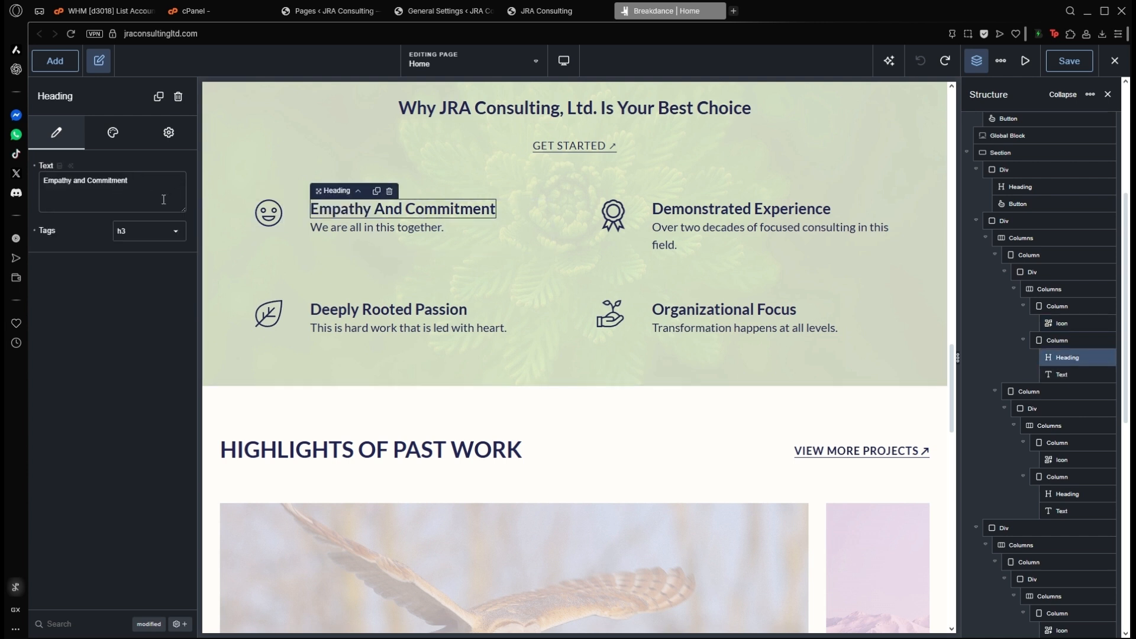
click(263, 219)
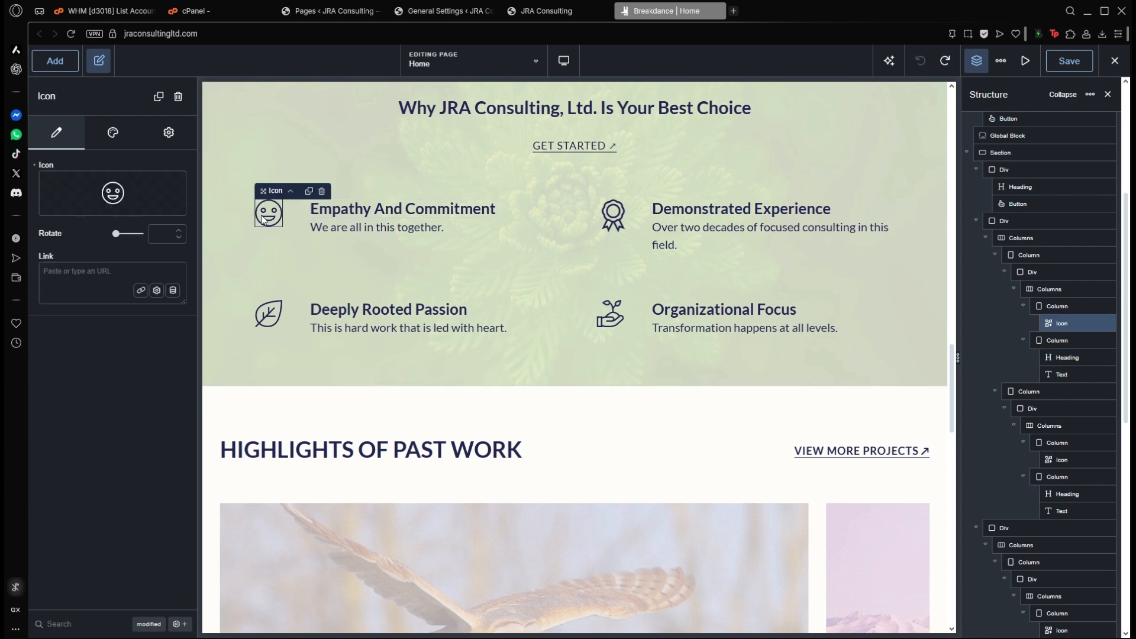
- Browse the icon library for the happy face icon, view the Custom set, and leave without choosing a replacement
click(108, 199)
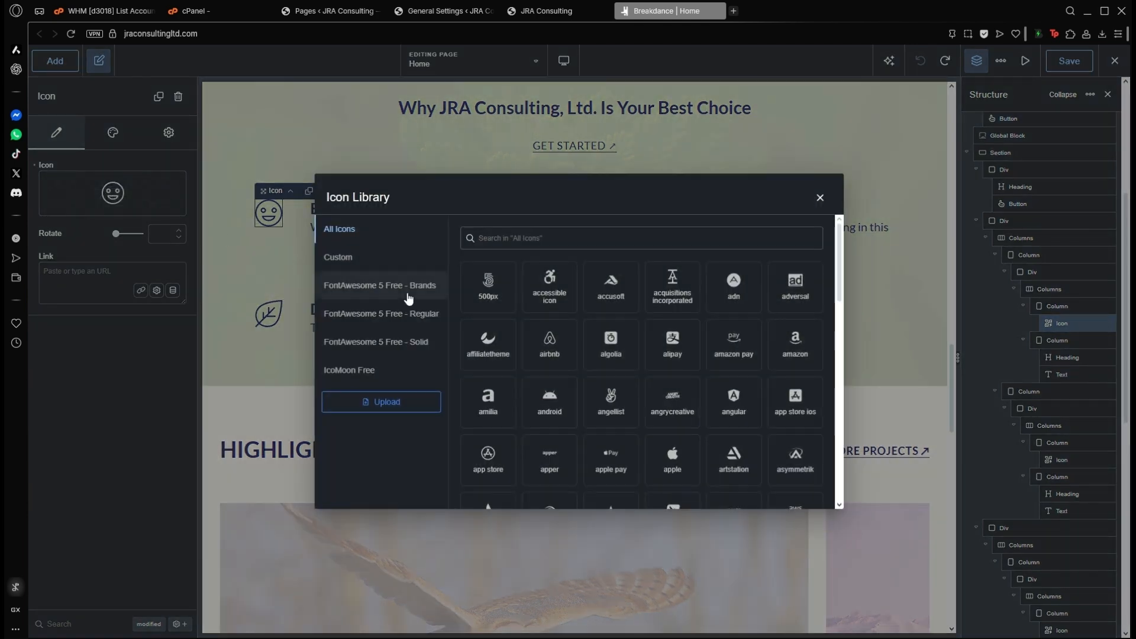
scroll(540, 283, down, 1)
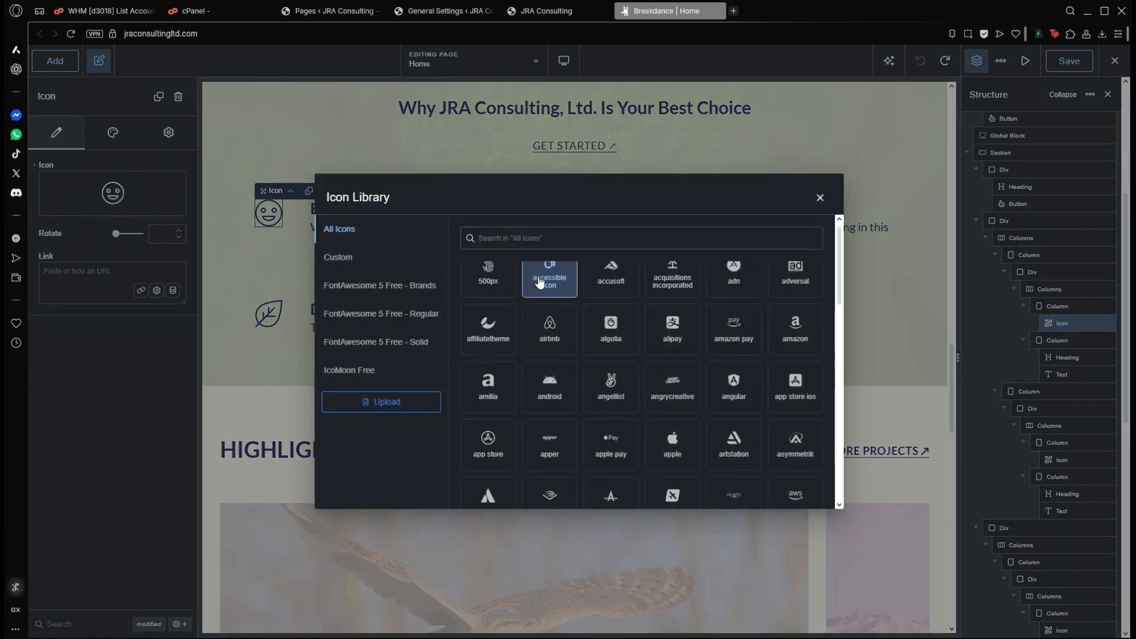
scroll(540, 282, up, 1)
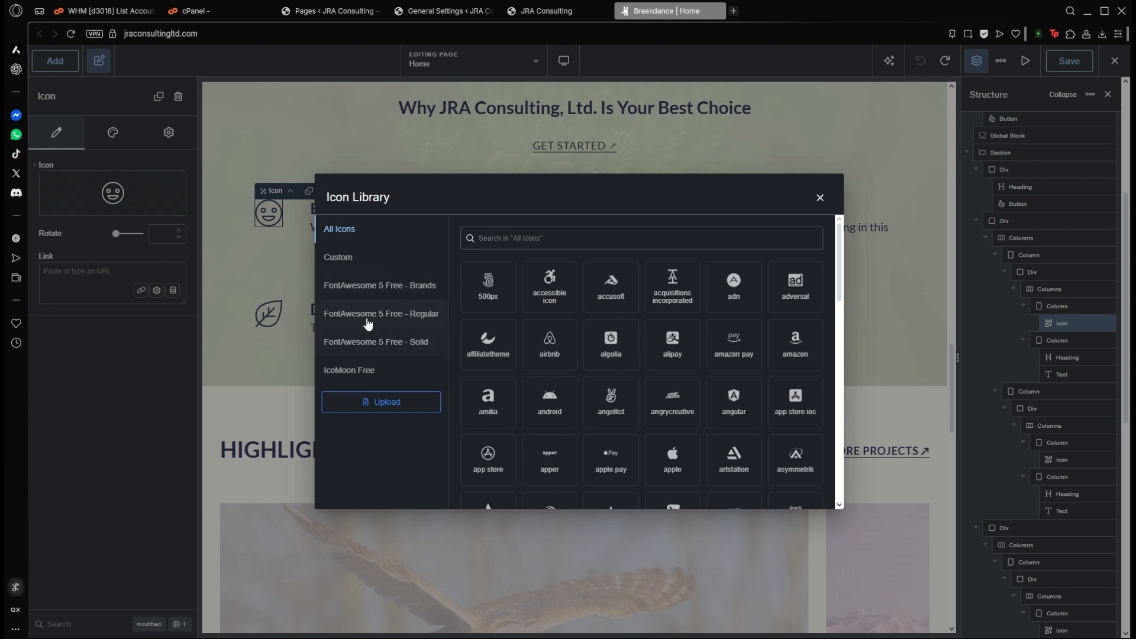
click(354, 269)
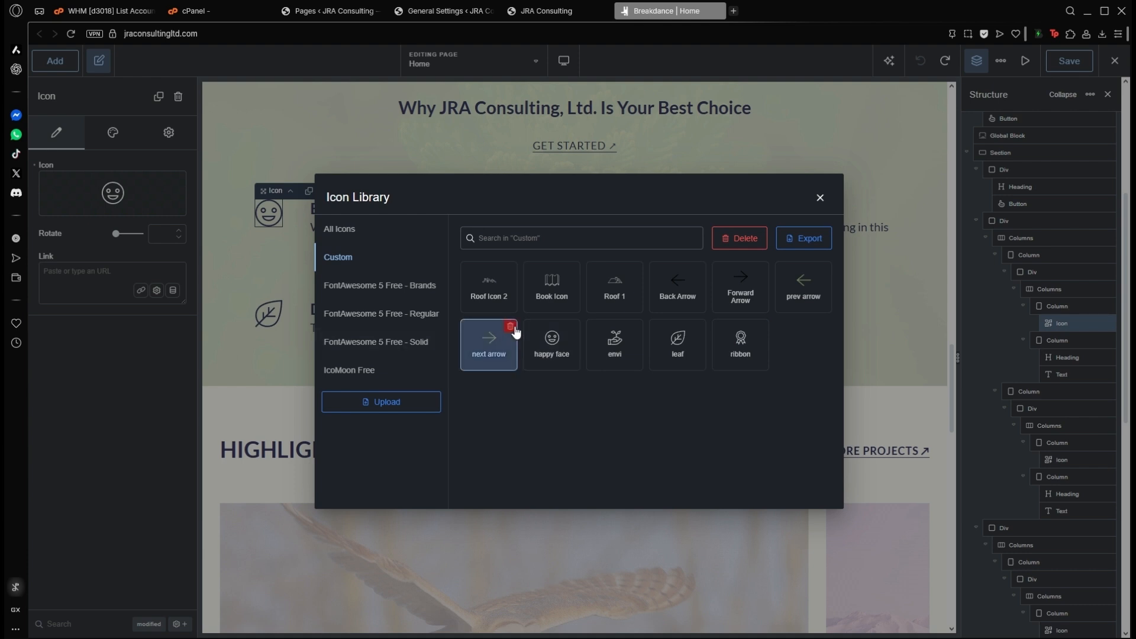
click(819, 199)
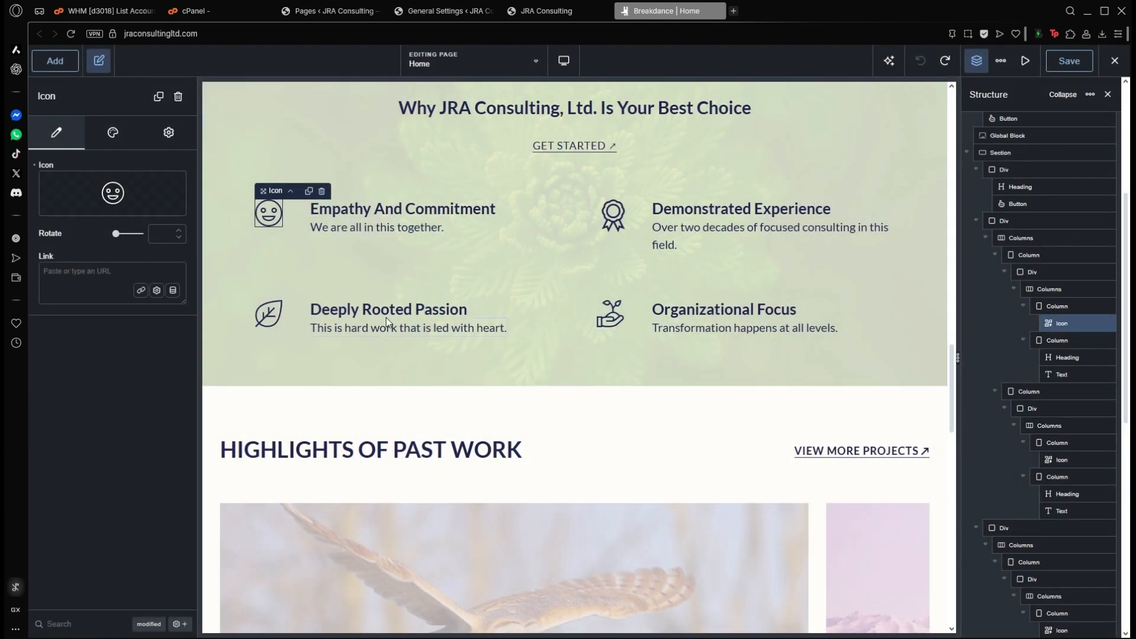
- Open the highlights of past work slider global block from the Home page in its own editor
scroll(401, 306, down, 5)
scroll(401, 306, up, 2)
click(606, 278)
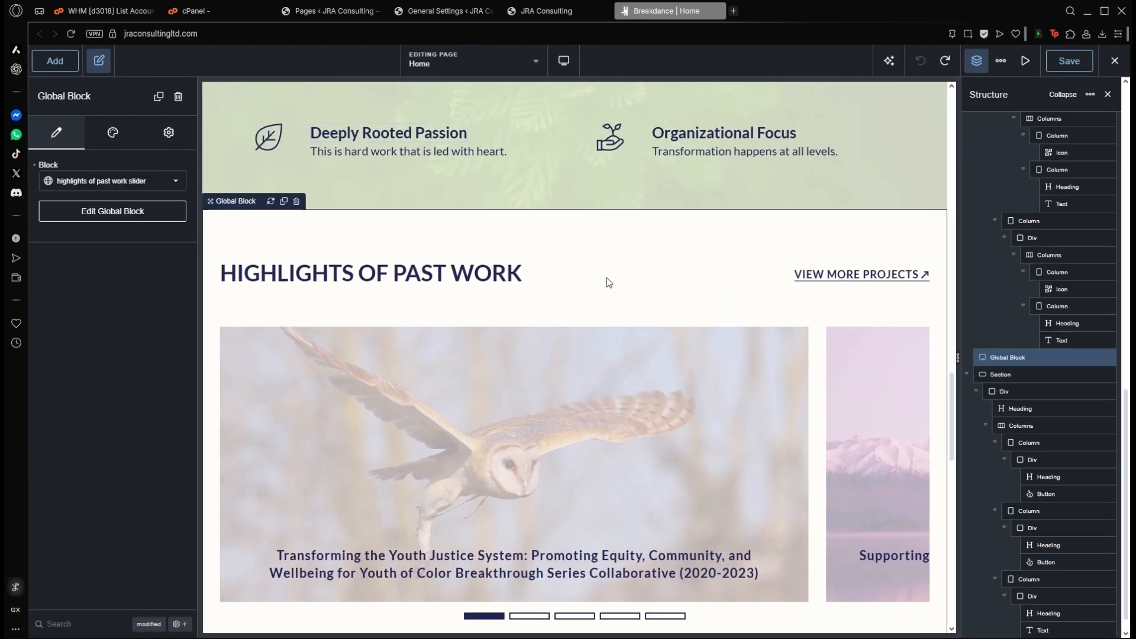
scroll(514, 279, down, 2)
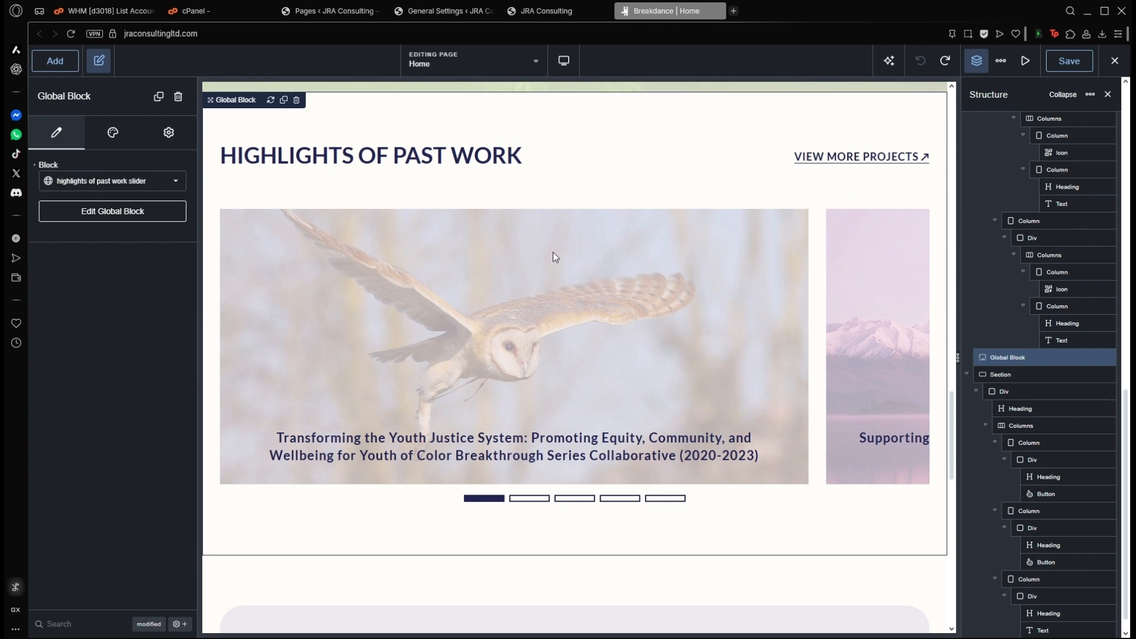
click(141, 216)
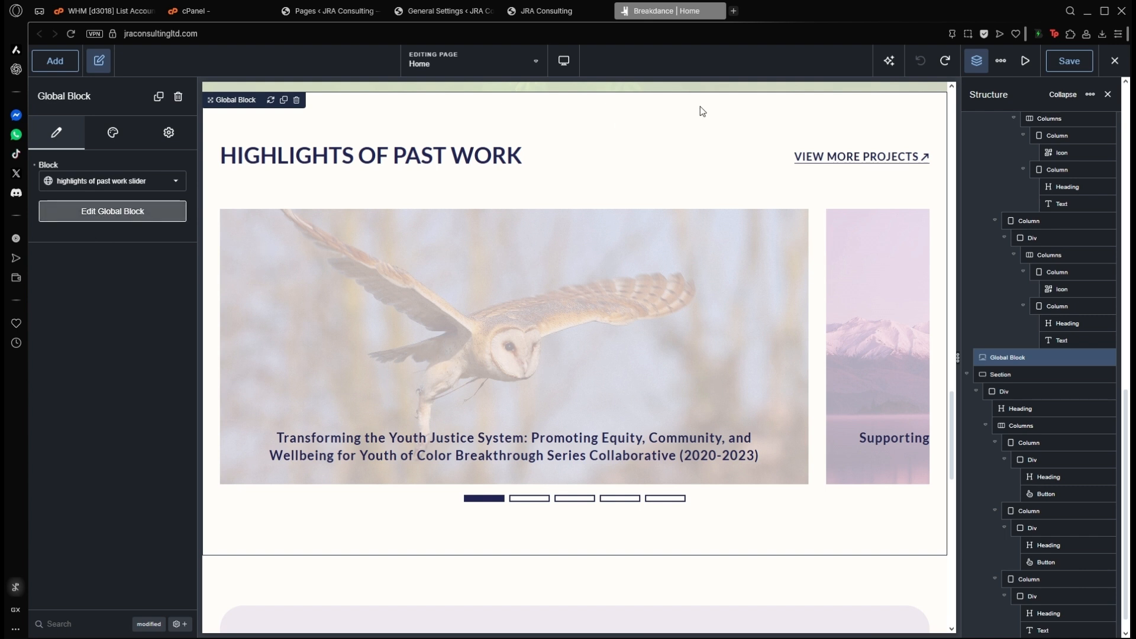
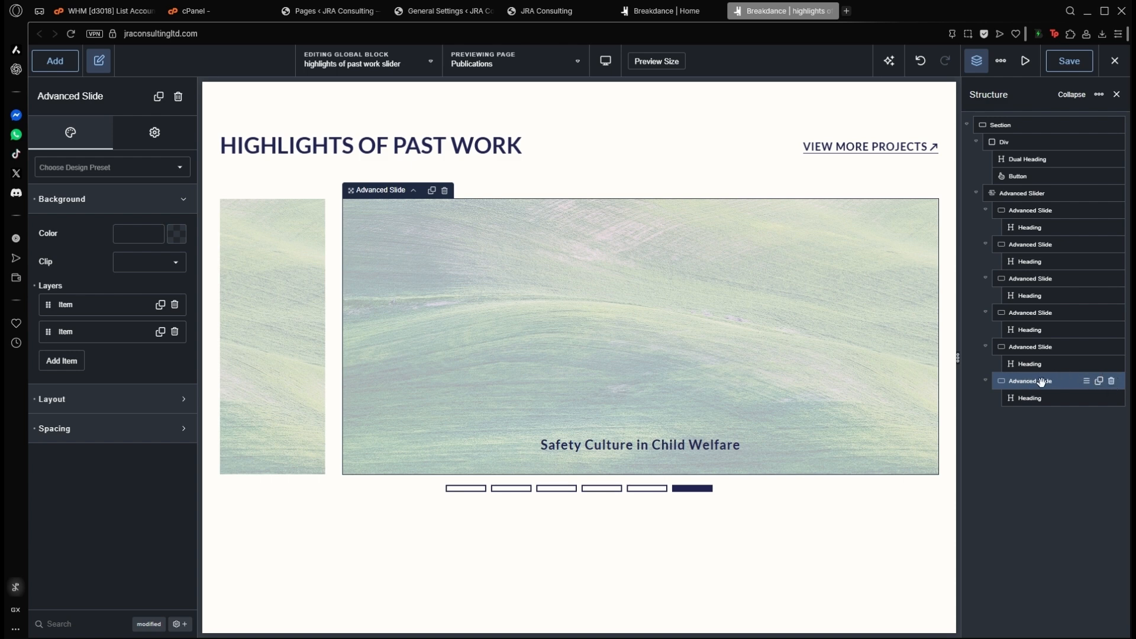
- Delete the duplicate last Safety Culture in Child Welfare slide from the slider and close the global block's editor
click(1037, 398)
click(1013, 381)
click(177, 97)
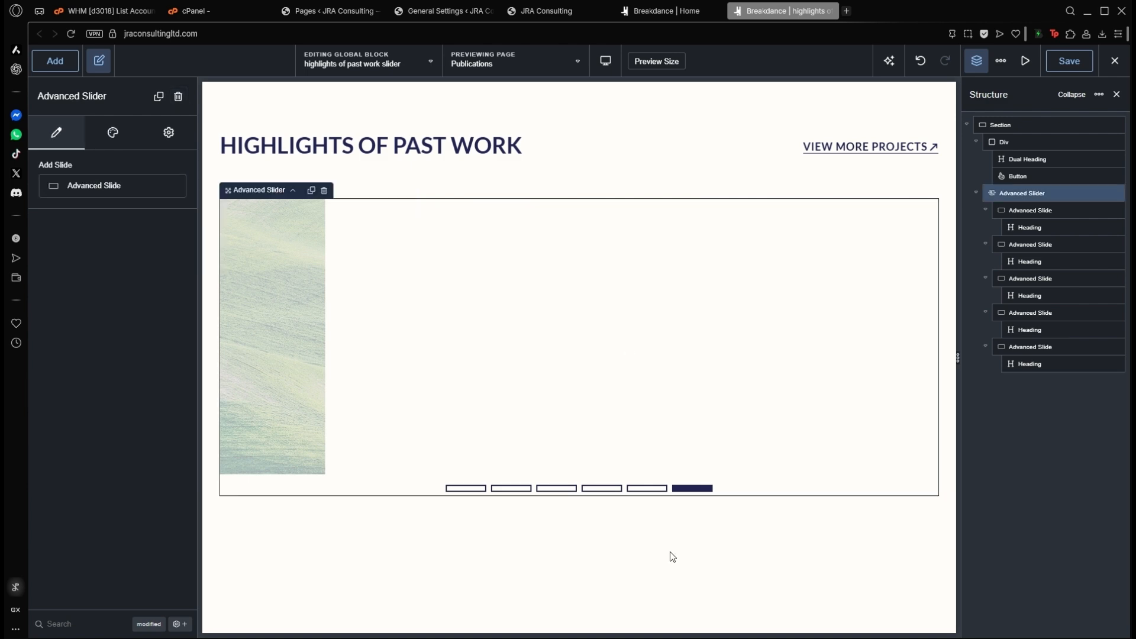
click(982, 436)
click(313, 360)
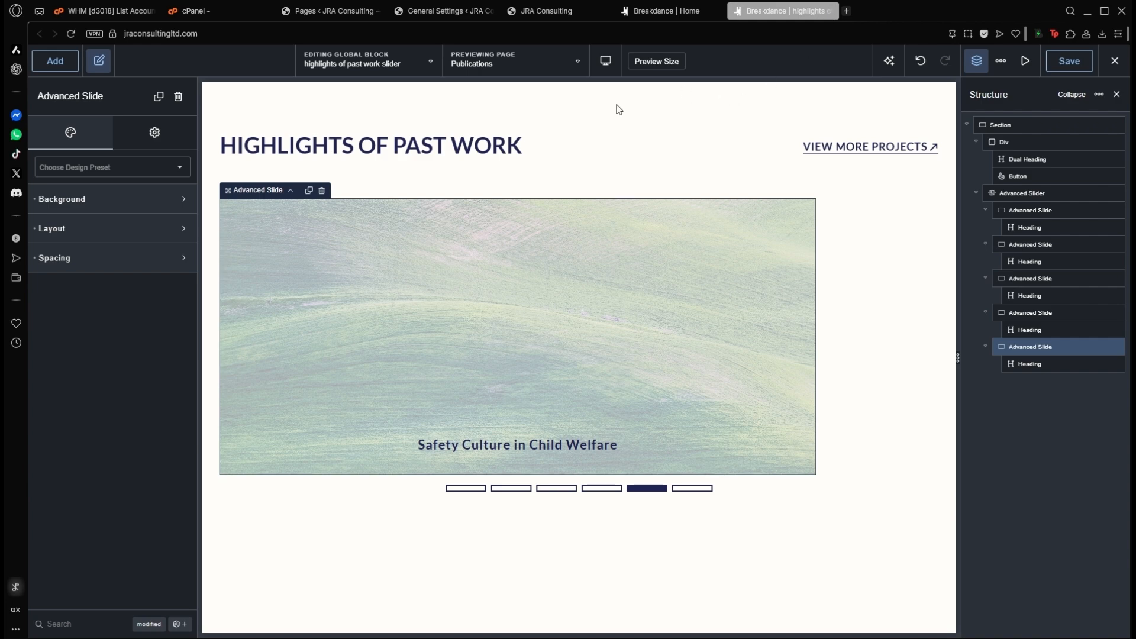
key(ctrl+w)
- Examine the Contact Us section by selecting its container, title and email button, and highlight the button's mailto link
scroll(636, 317, down, 8)
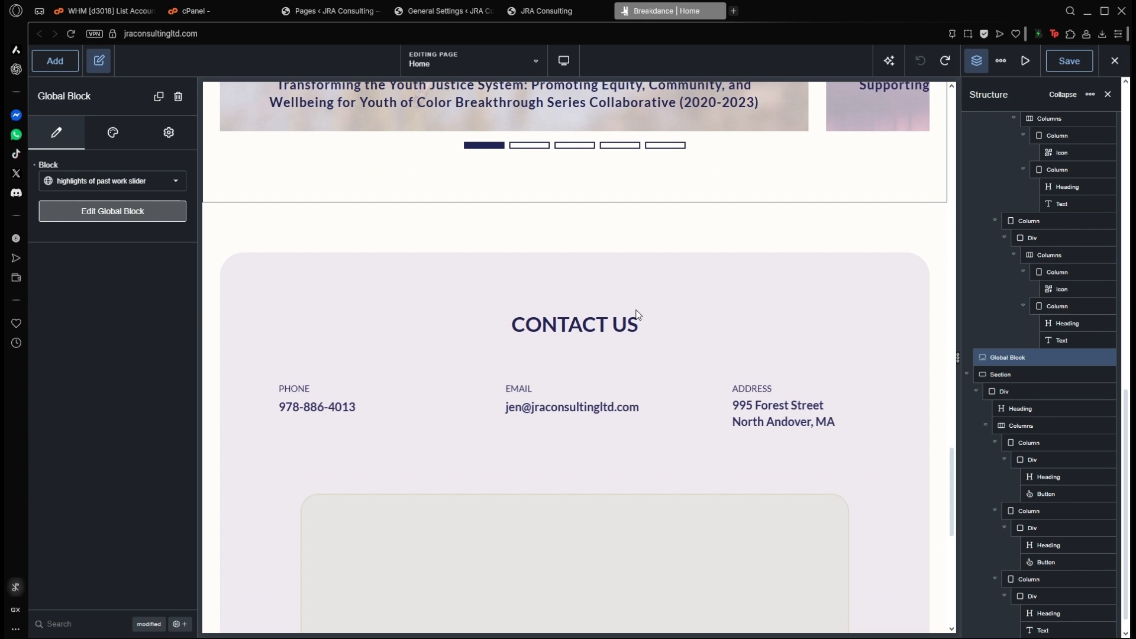
scroll(636, 317, up, 3)
click(594, 289)
scroll(594, 289, down, 4)
scroll(594, 289, up, 1)
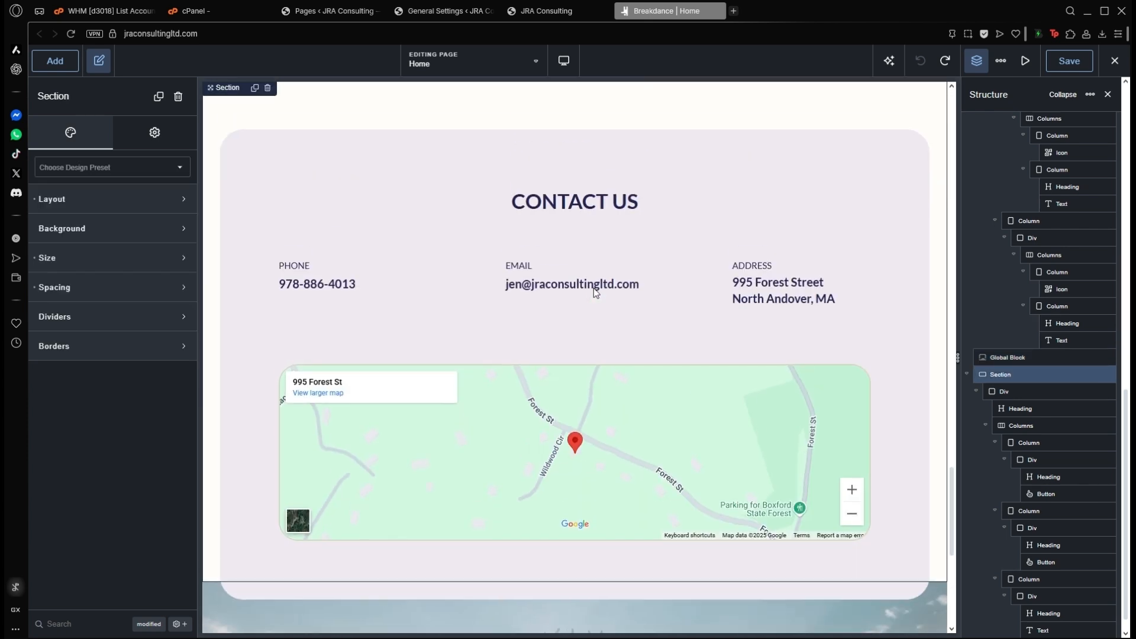
click(548, 207)
click(568, 290)
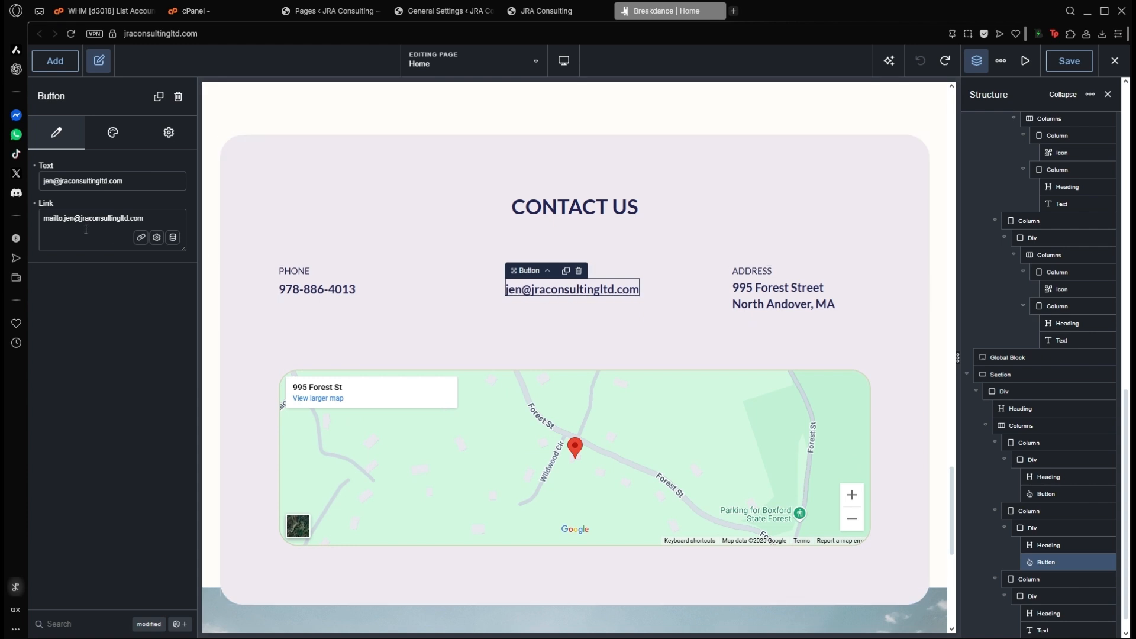
click(155, 222)
drag(155, 221, 15, 218)
click(397, 321)
- Inspect the Google Map's address setting below the contact details and review the Home page down to its footer
scroll(406, 319, down, 4)
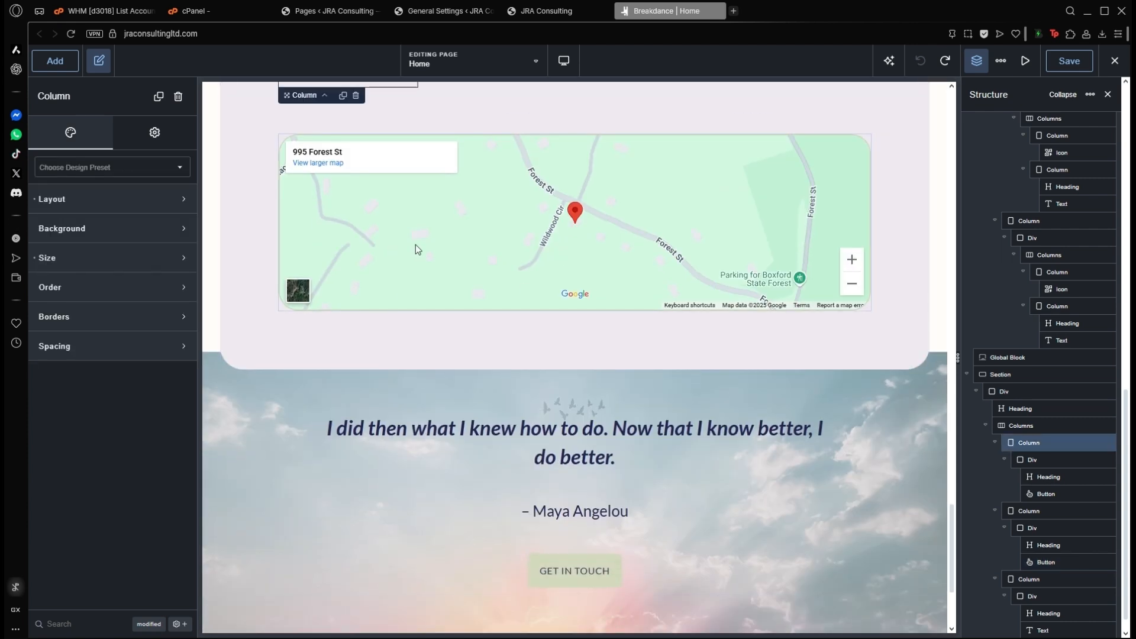
click(415, 245)
click(118, 202)
key(ctrl+a)
click(123, 184)
scroll(391, 226, up, 2)
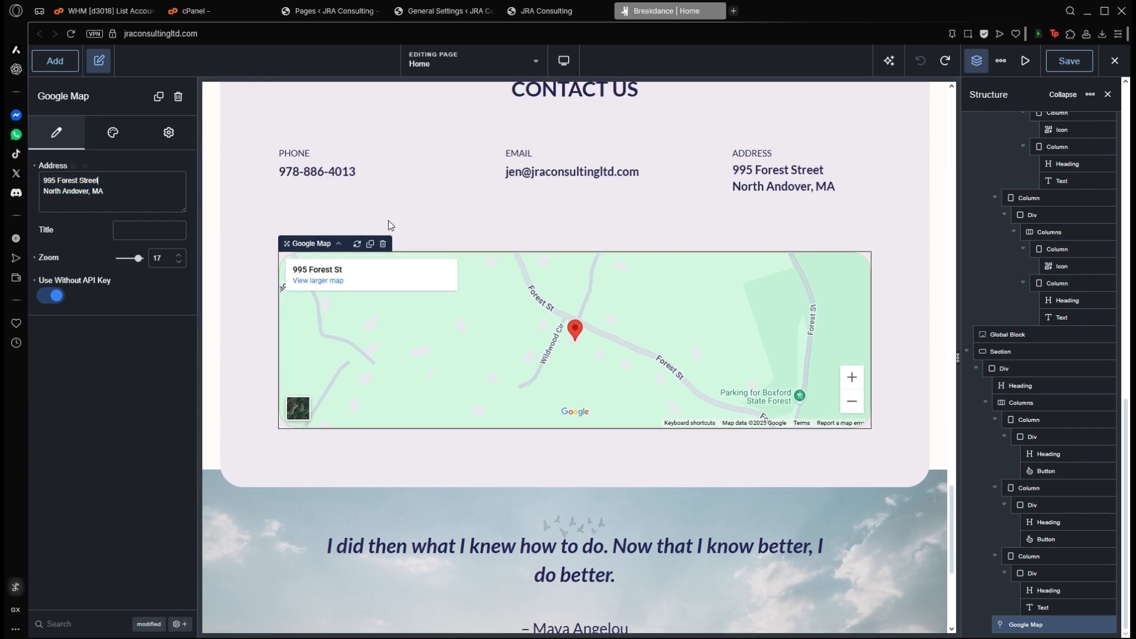
scroll(388, 222, down, 5)
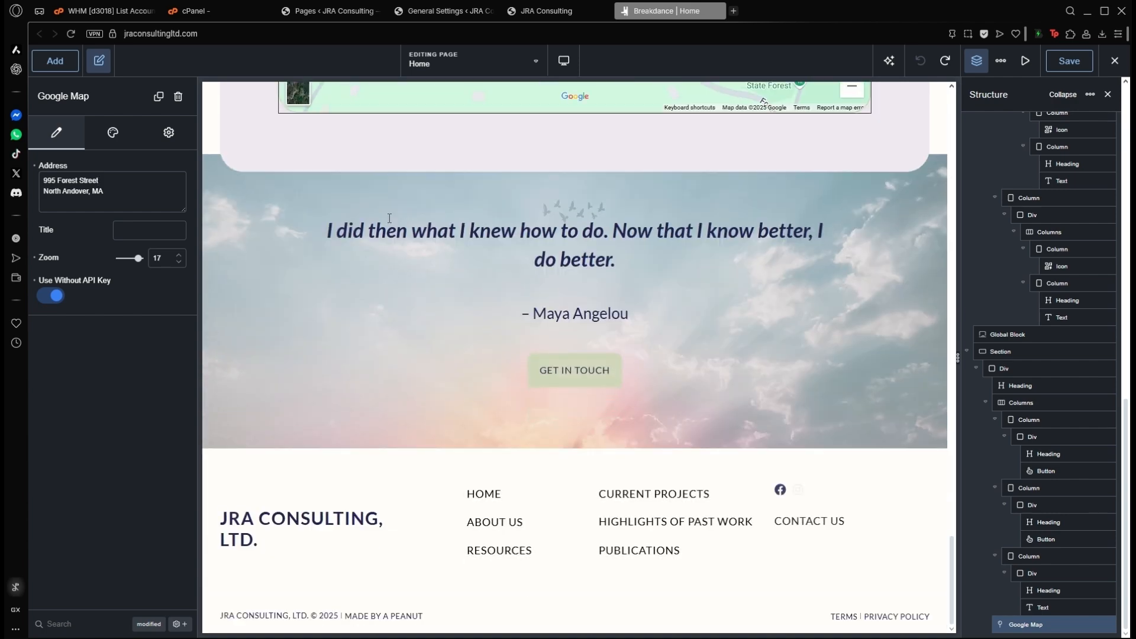
scroll(381, 345, up, 20)
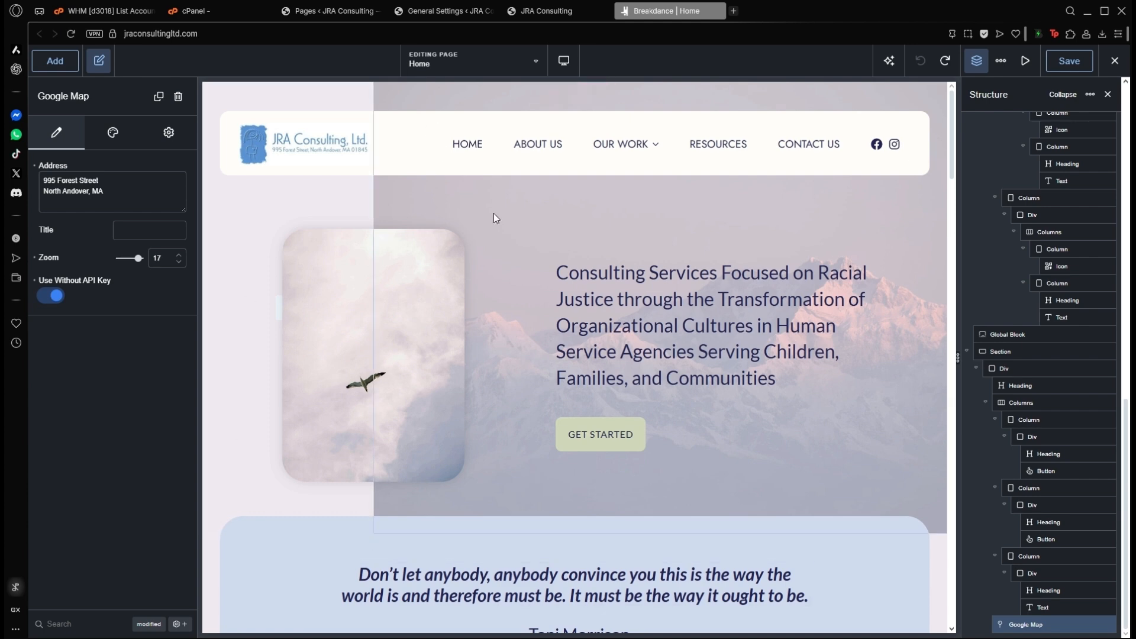
- Look up the Main Header template in the Breakdance Headers list of the WordPress dashboard
click(487, 68)
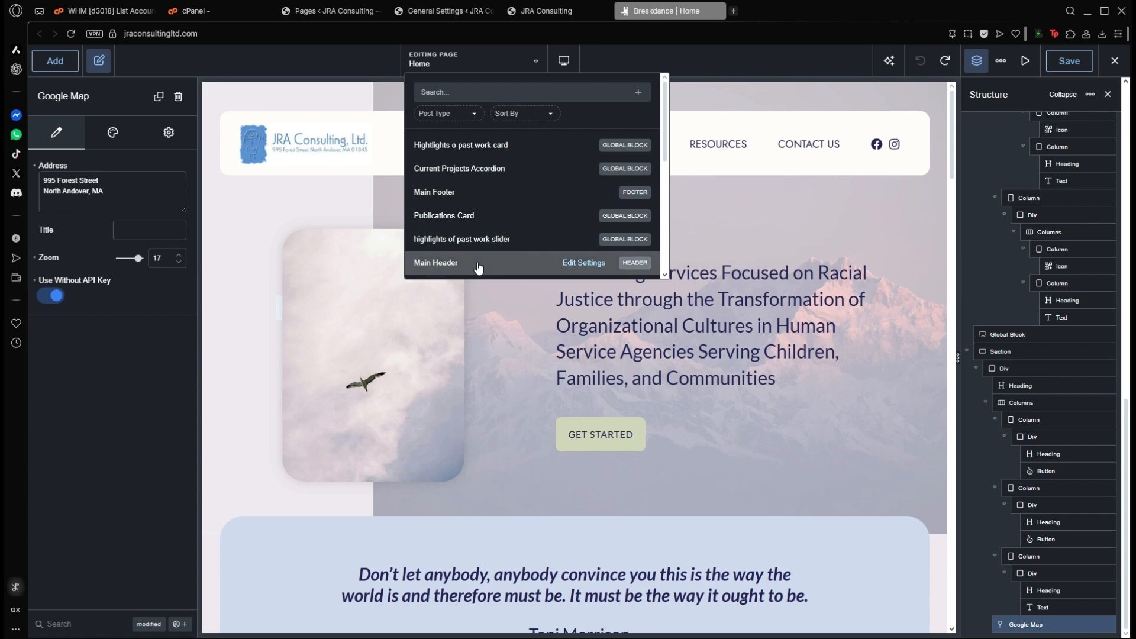
click(323, 18)
click(86, 80)
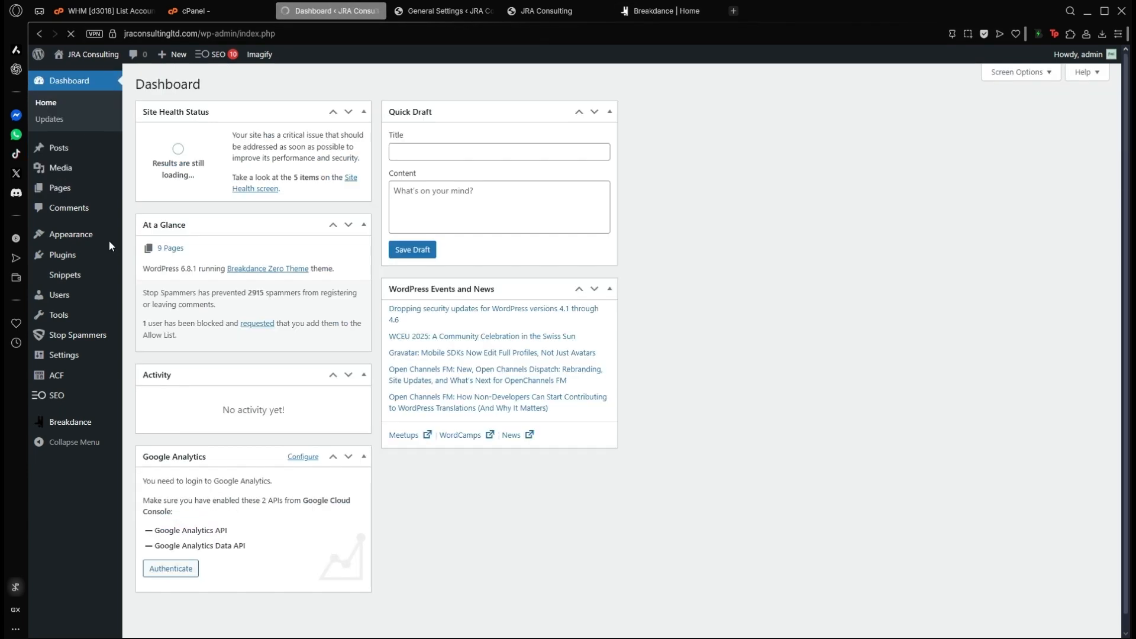
mouse_move(41, 422)
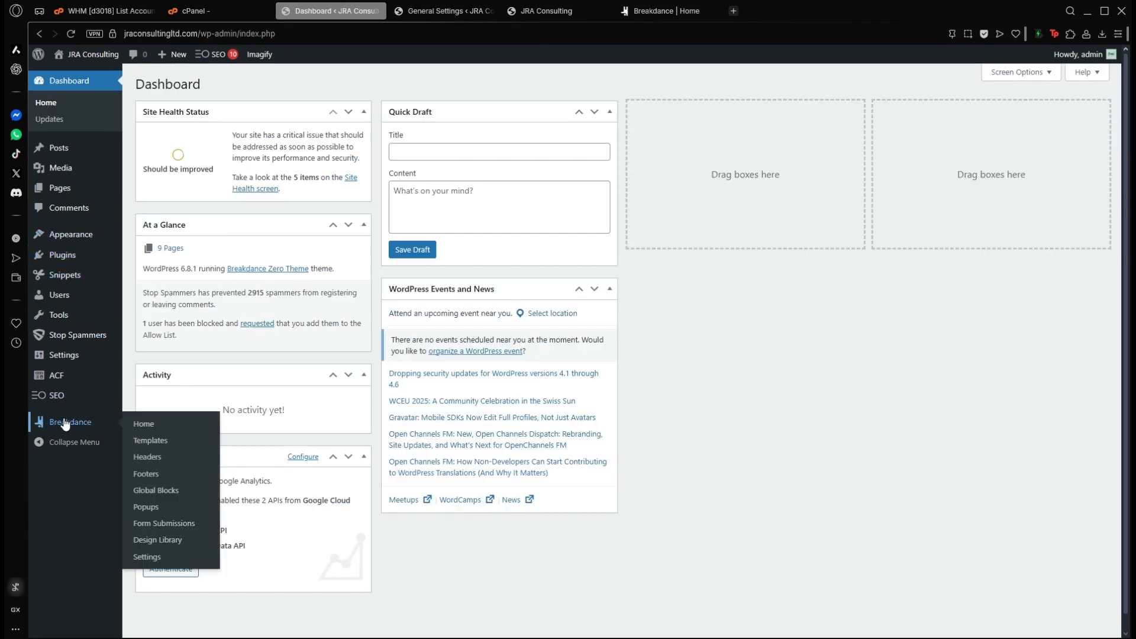
click(160, 454)
mouse_move(173, 189)
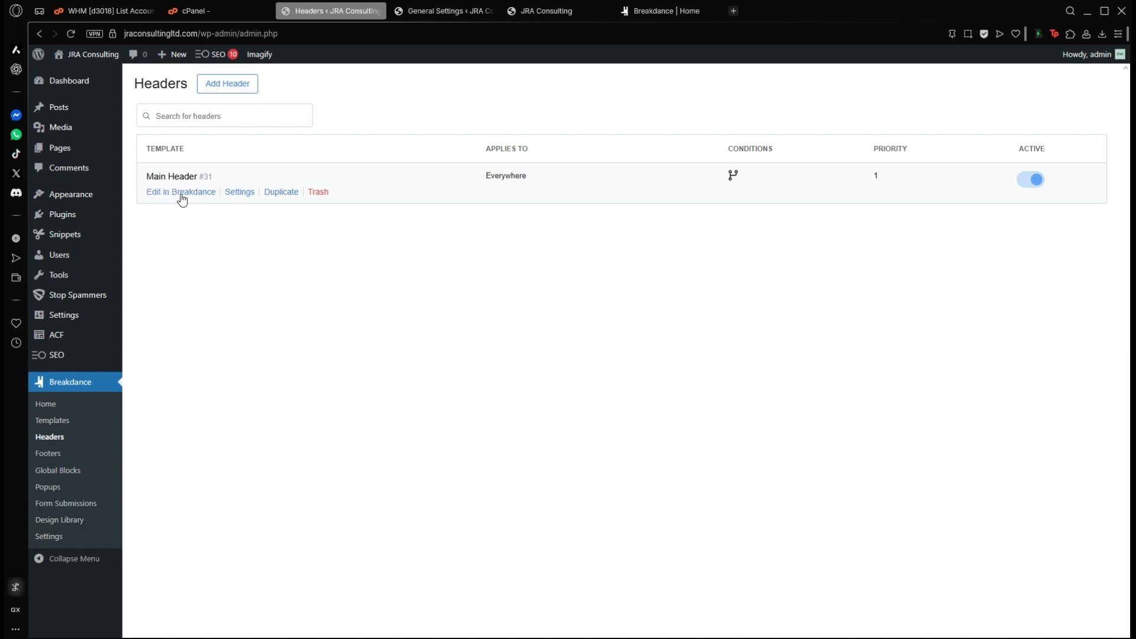
- Switch from the Home page to the Main Header template in the Breakdance editor, discarding the unsaved changes
click(637, 13)
click(533, 268)
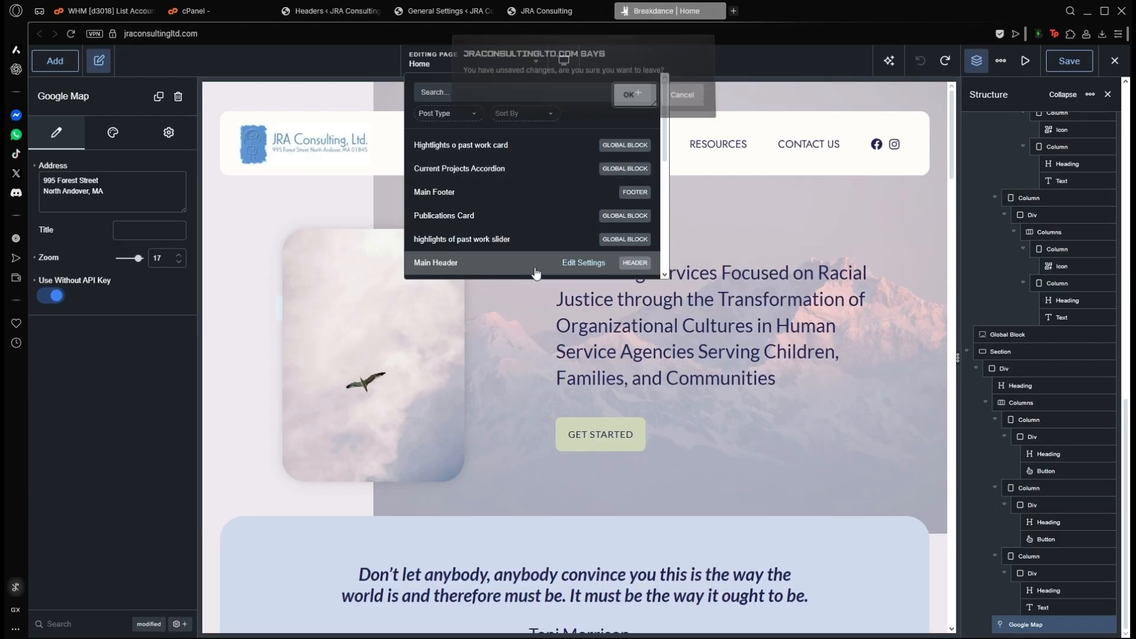
click(629, 101)
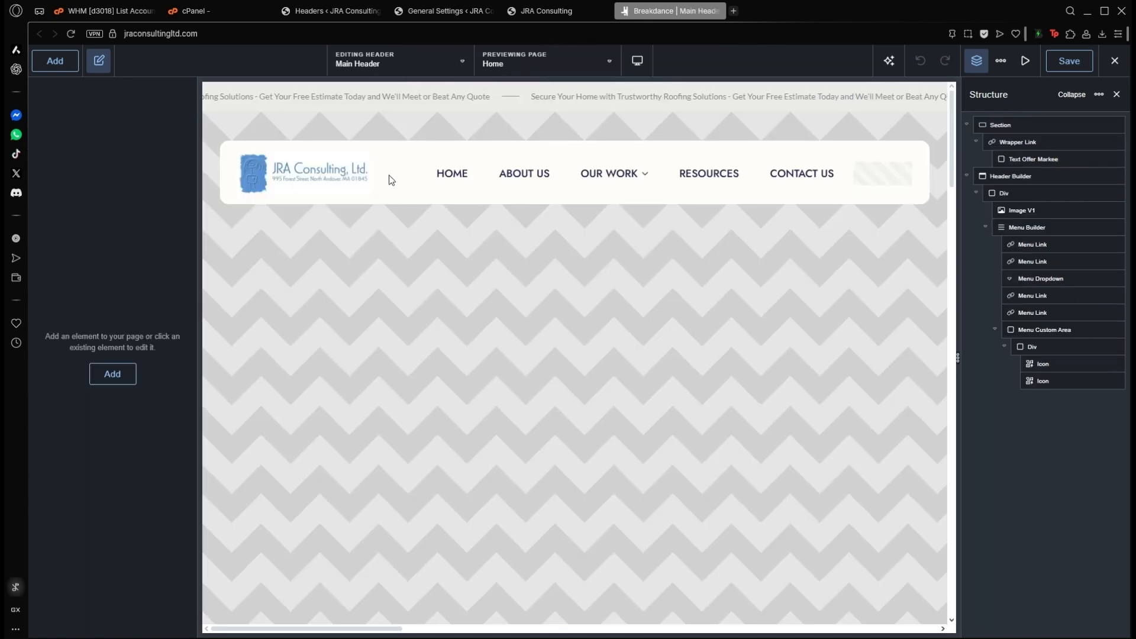
- Examine the header's scrolling offer section, header container and logo image, viewing the logo in the media library without replacing it
click(351, 182)
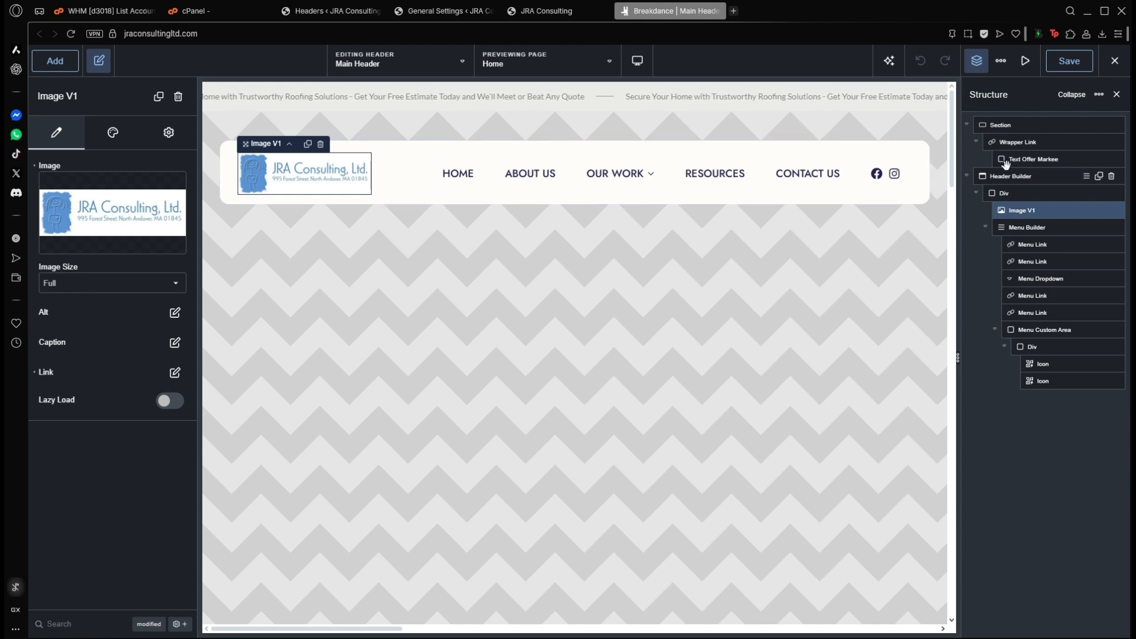
click(1030, 126)
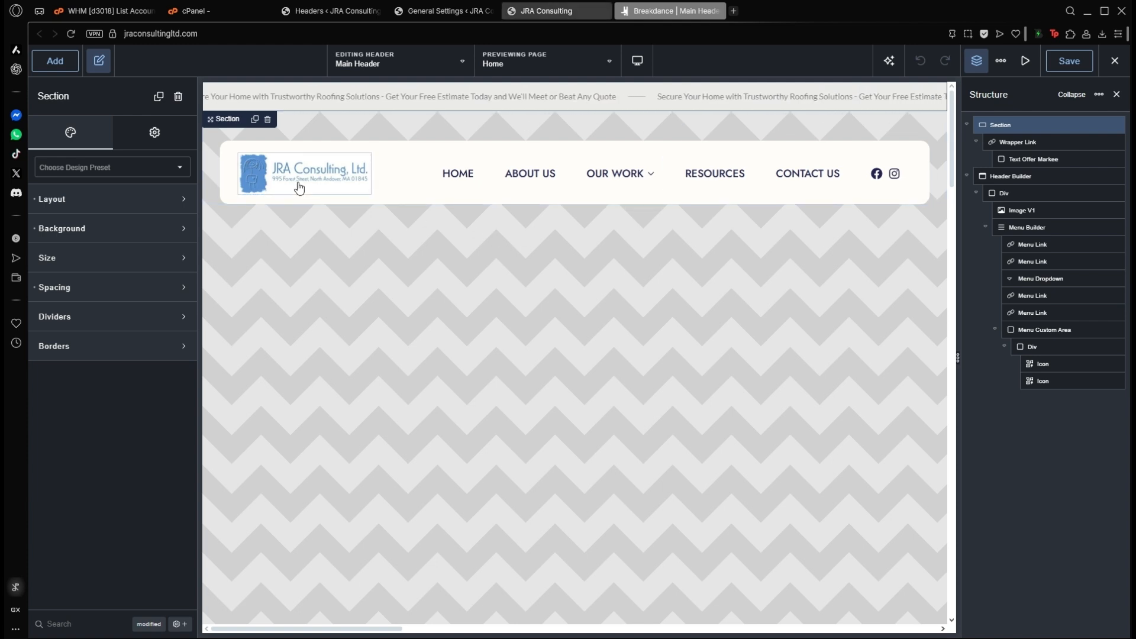
click(574, 226)
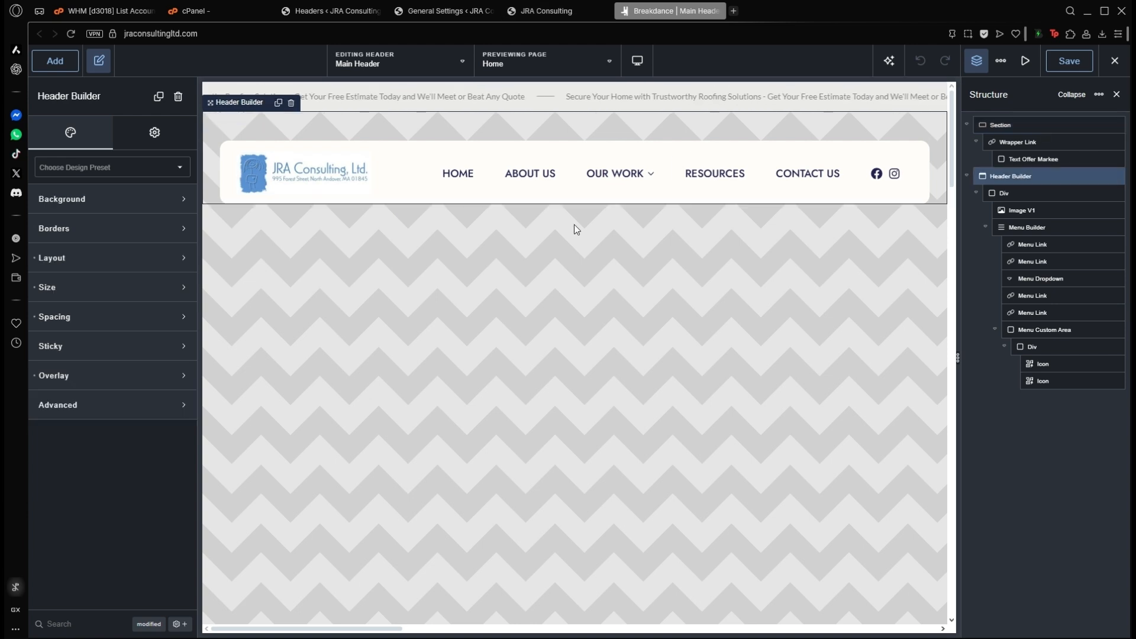
click(320, 188)
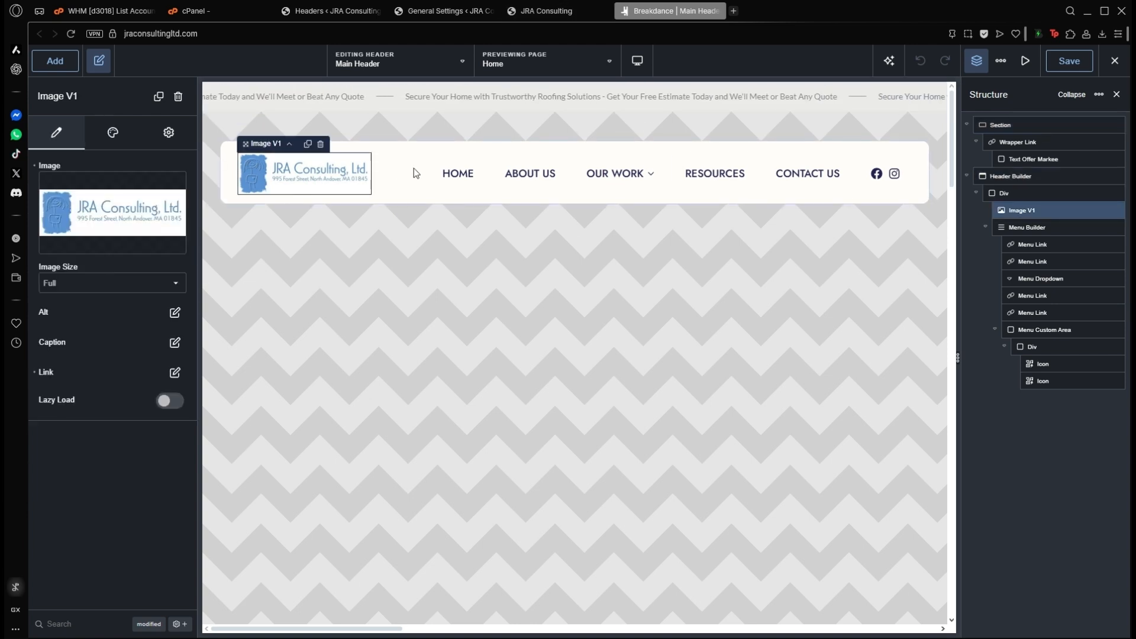
click(113, 216)
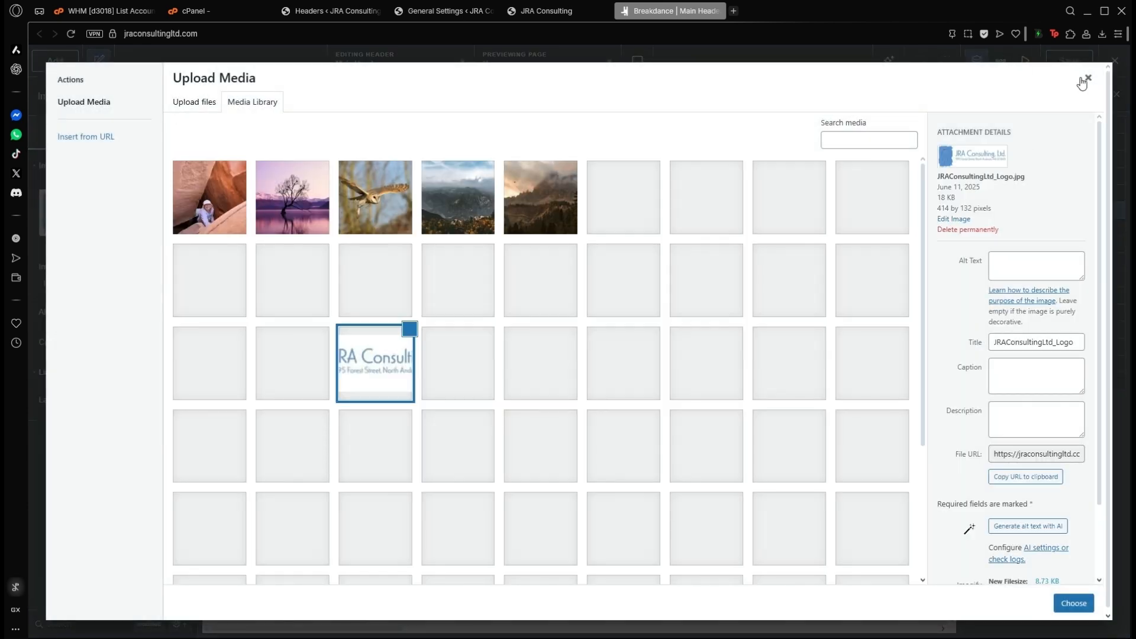
click(1089, 78)
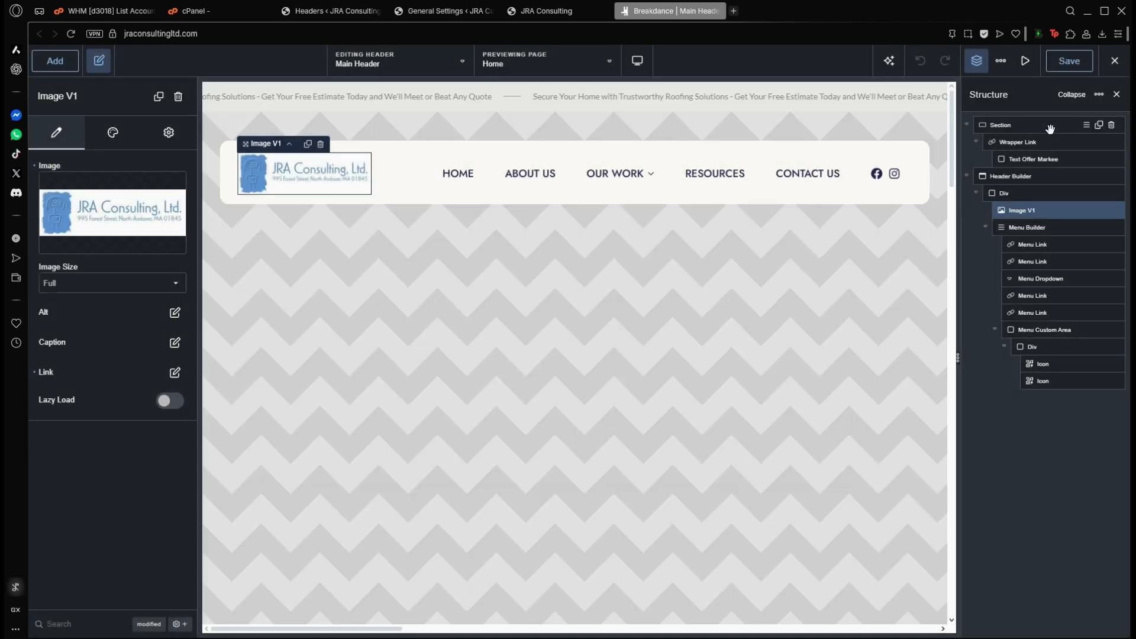
- Inspect the header's menu, its OUR WORK dropdown and the About Us menu link, highlighting the link's URL
click(1021, 231)
click(612, 186)
click(612, 186)
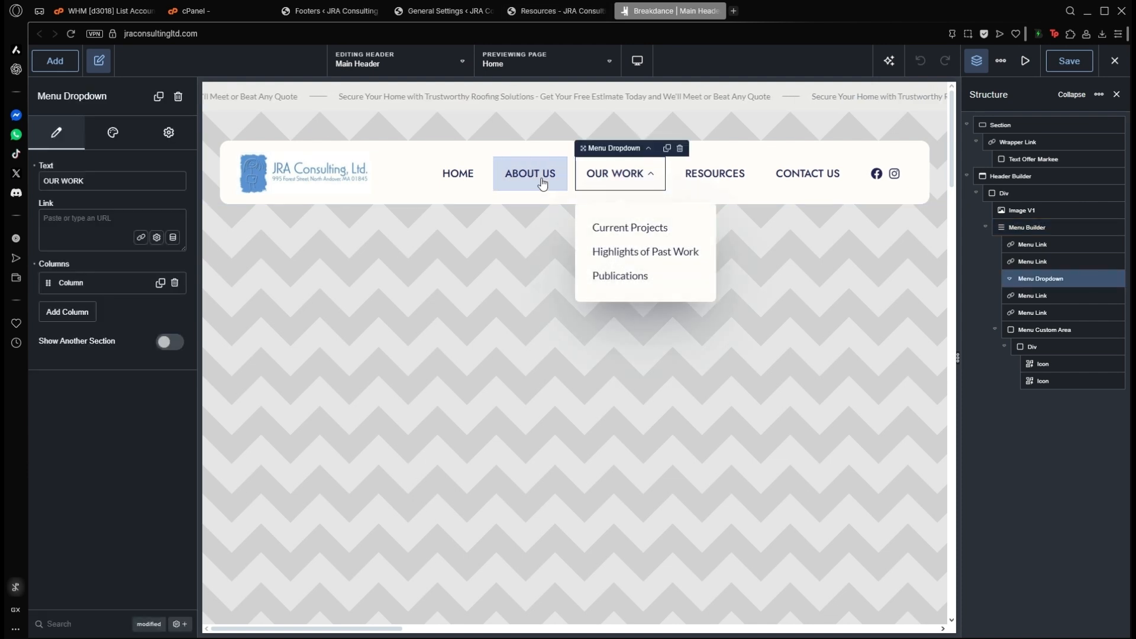
click(542, 184)
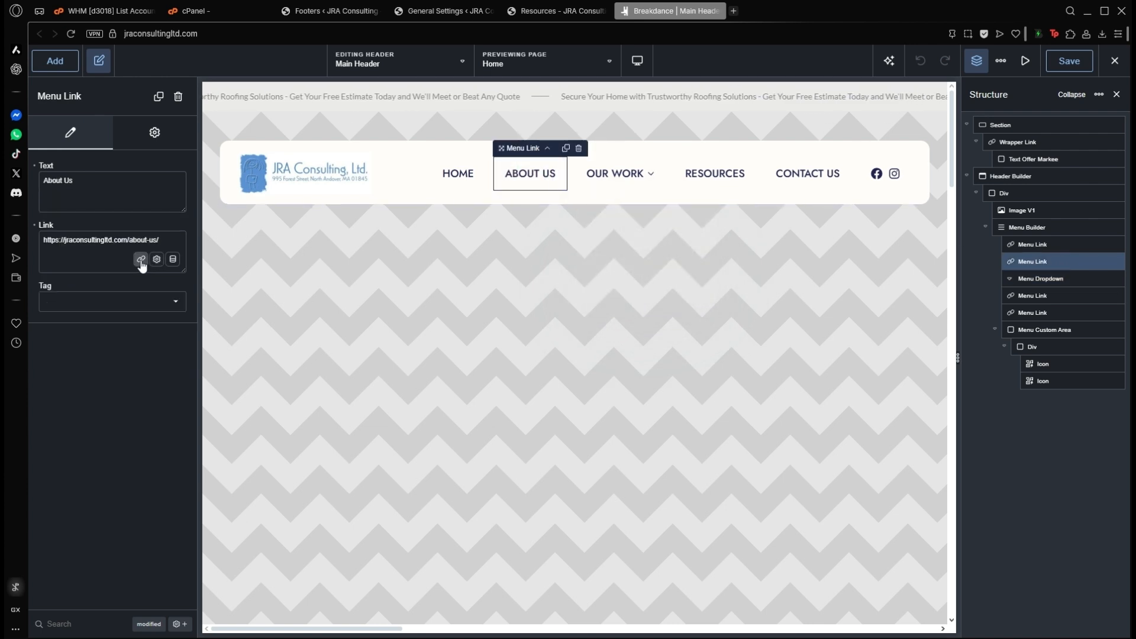
drag(149, 241, 84, 247)
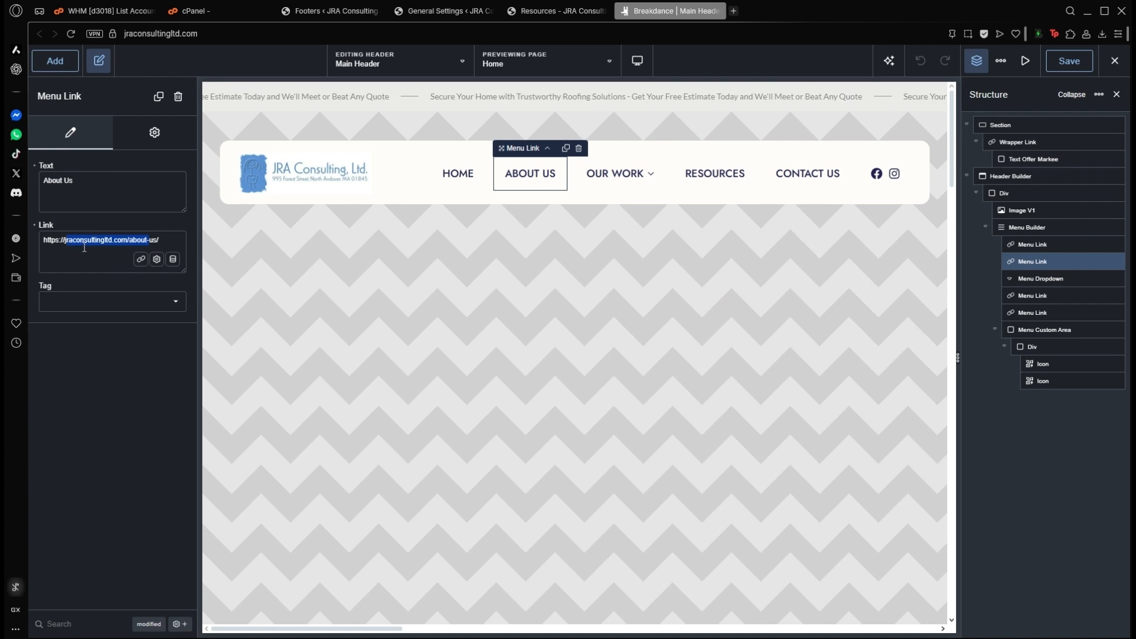
click(140, 261)
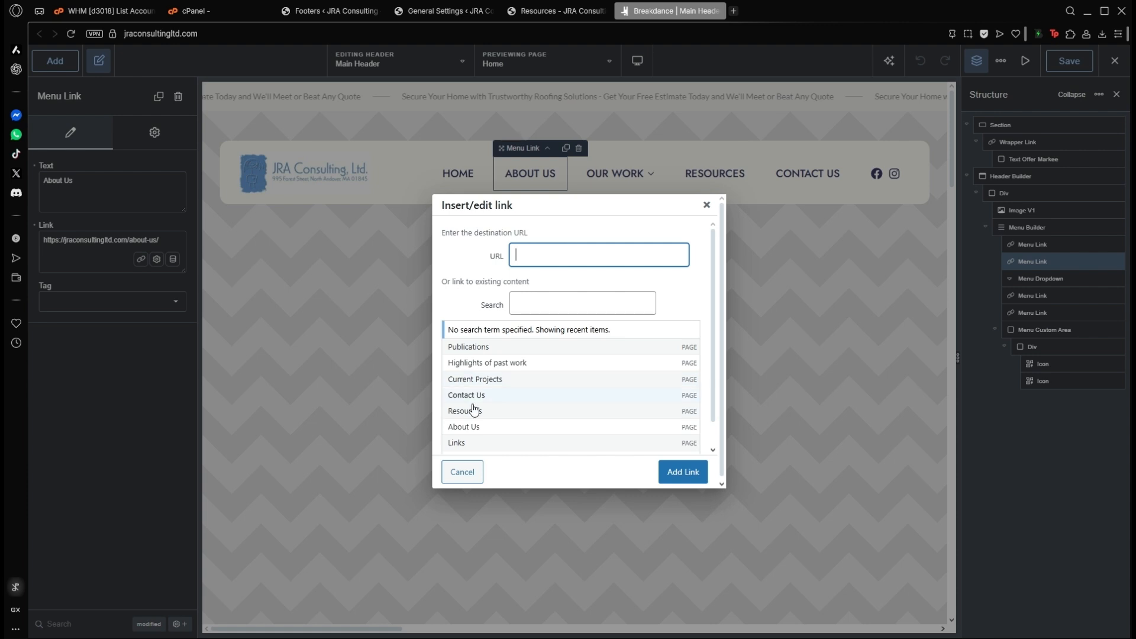
click(479, 428)
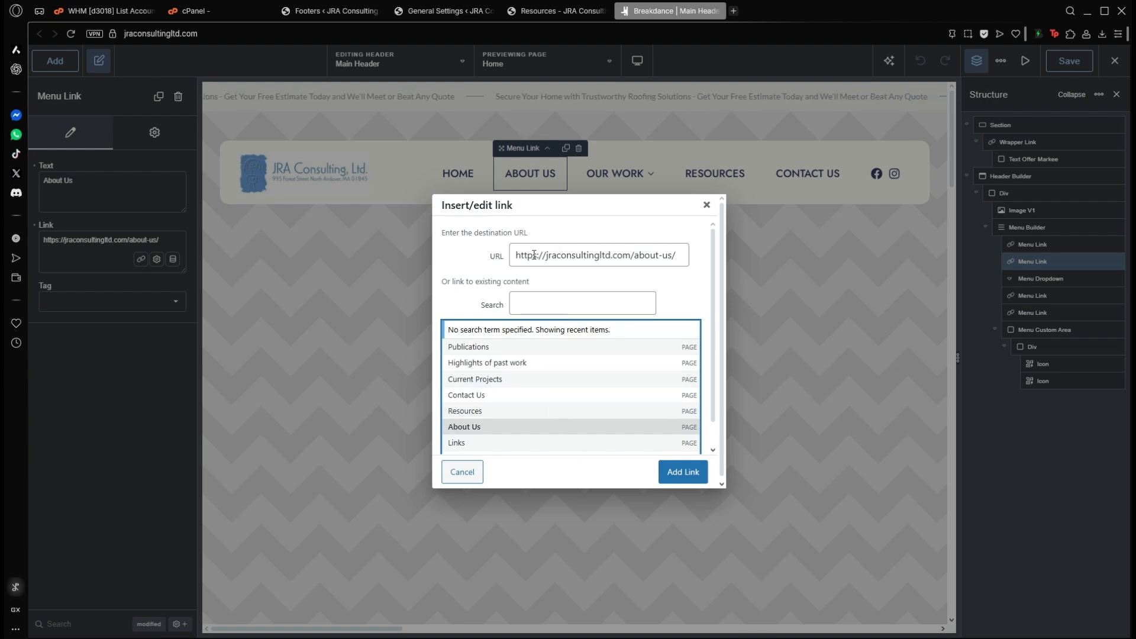
drag(515, 255, 679, 258)
click(679, 258)
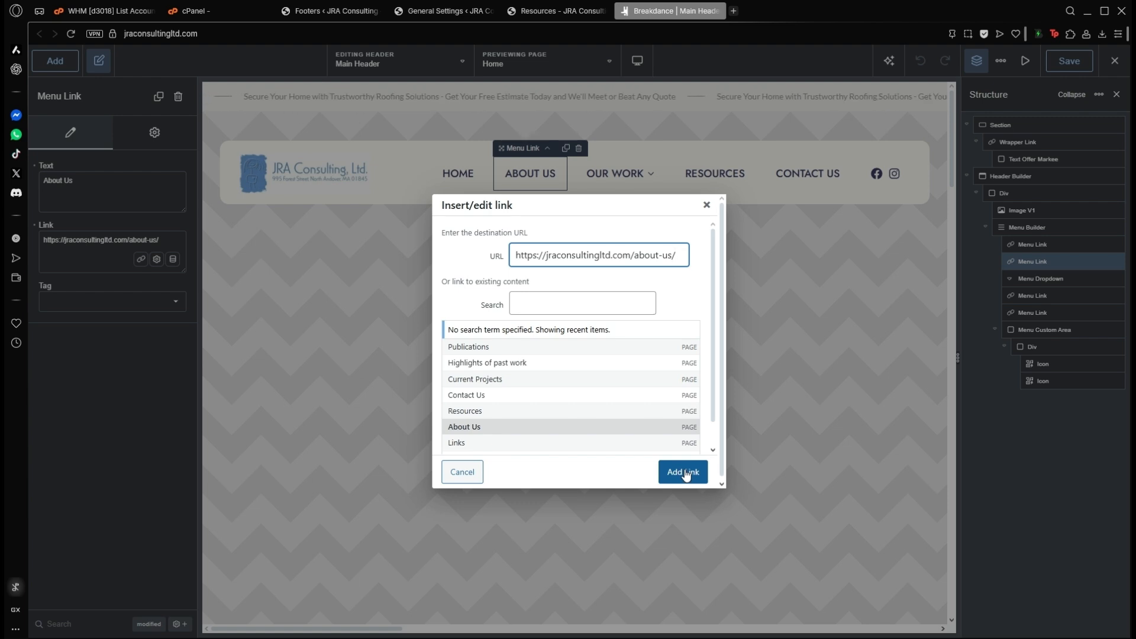
click(684, 473)
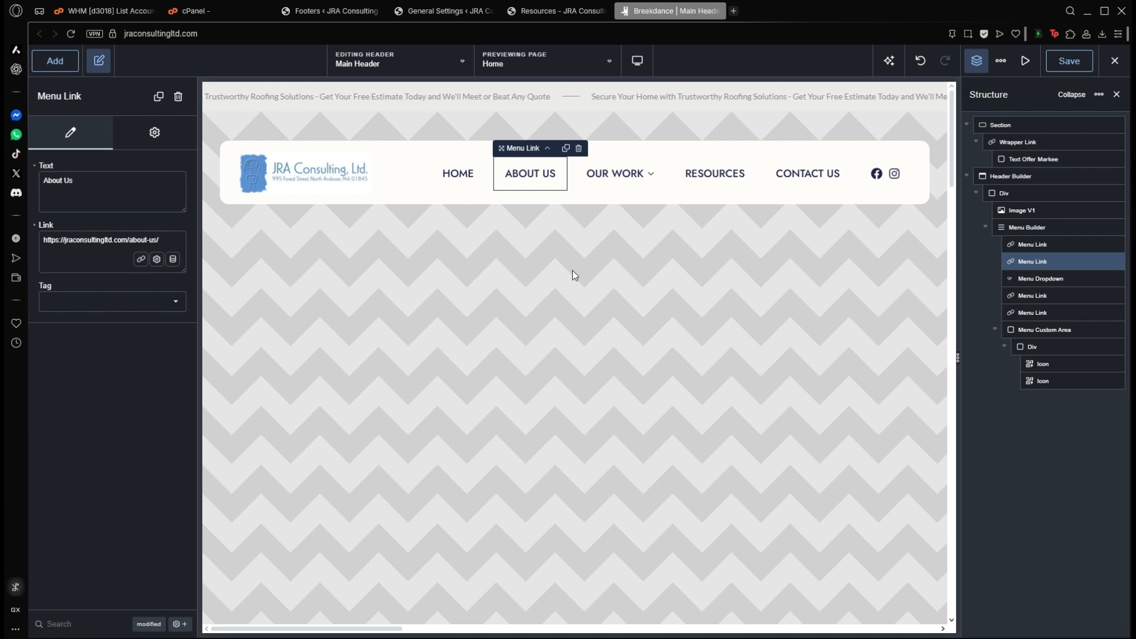
- Switch from the header to the Main Footer template, discarding the header's unsaved changes
click(390, 164)
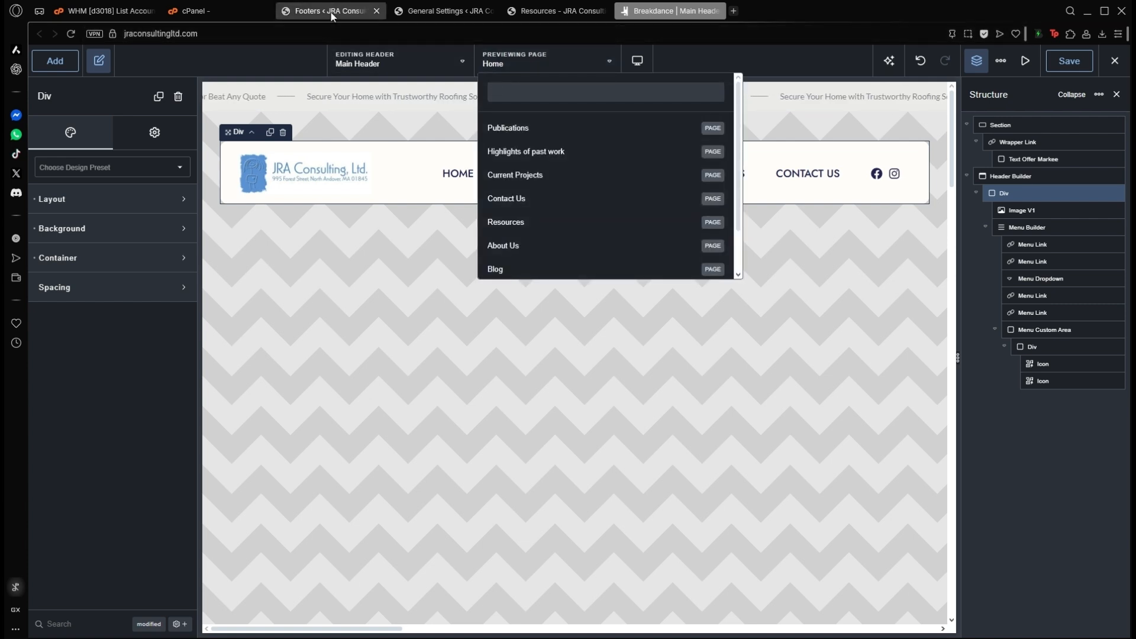
text(resour)
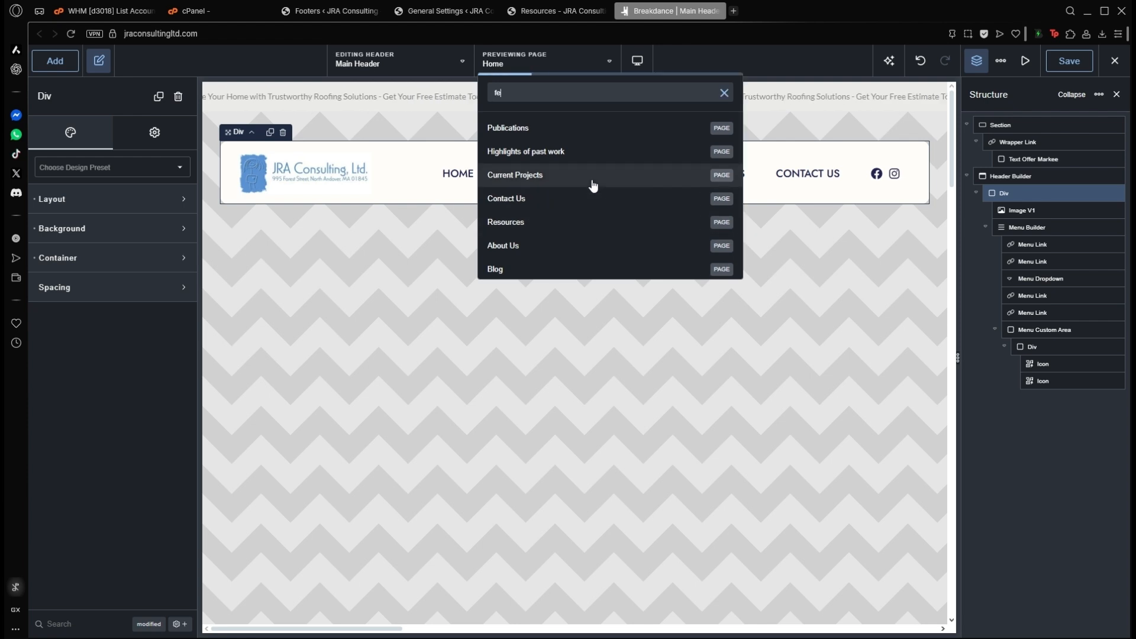
click(385, 68)
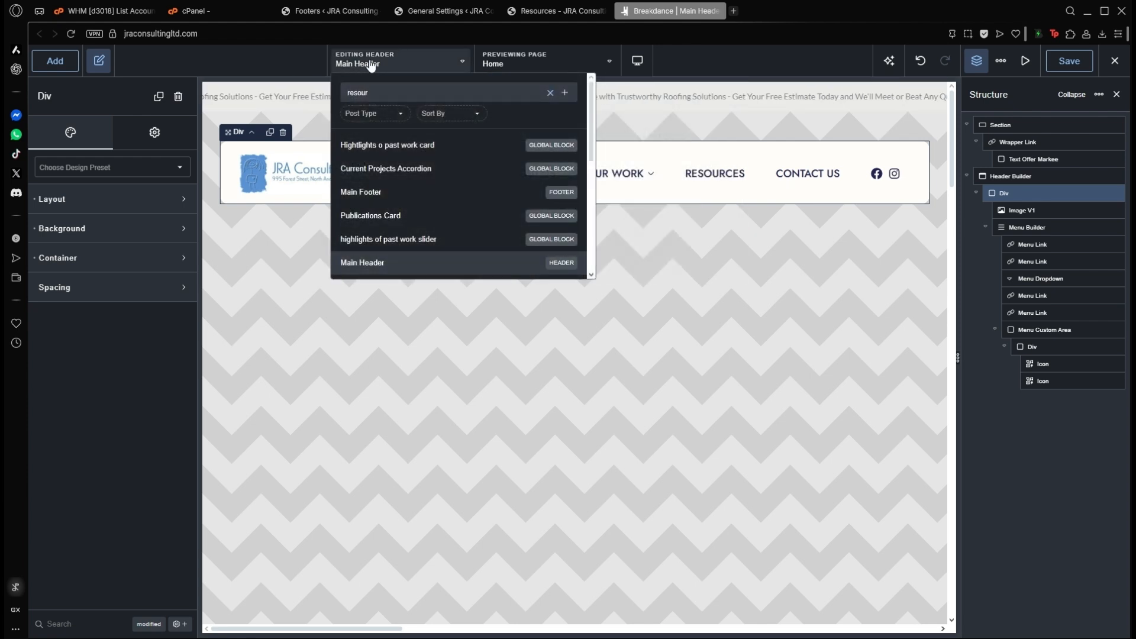
drag(392, 93, 317, 92)
key(BackSpace)
click(378, 192)
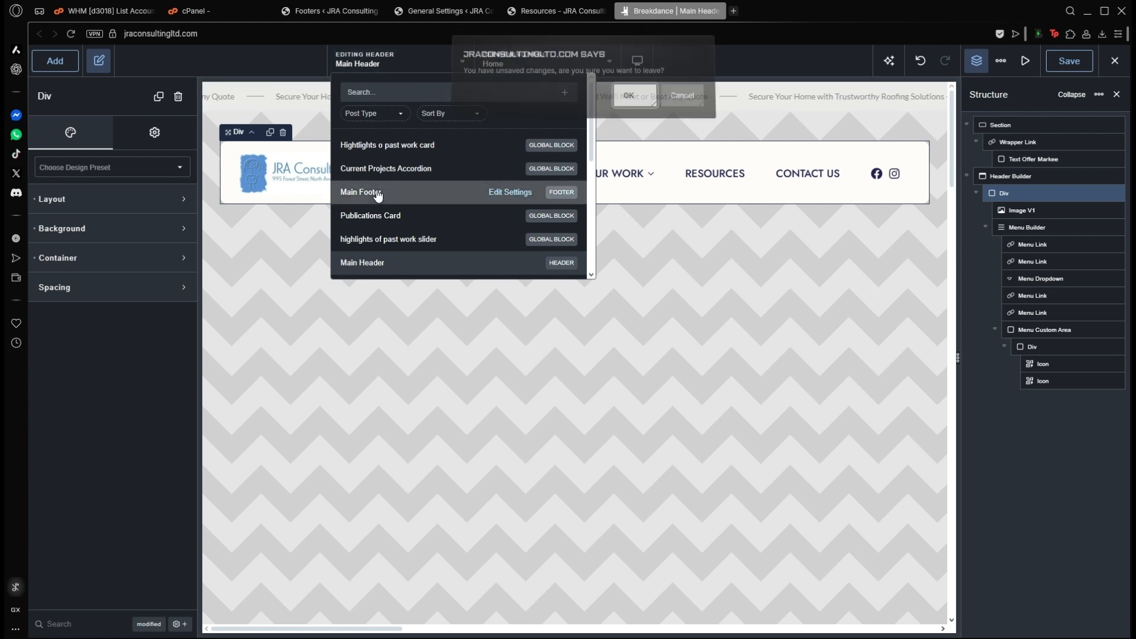
click(631, 100)
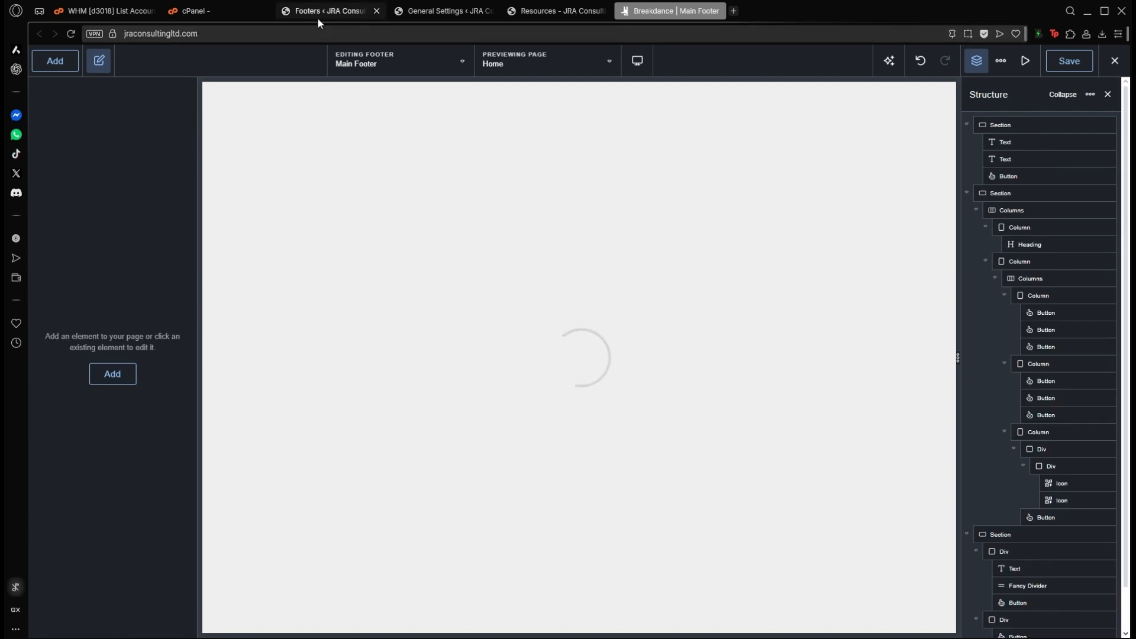
- Look up the Main Footer in the dashboard's Breakdance Footers list and return to its open editor
click(319, 12)
click(65, 383)
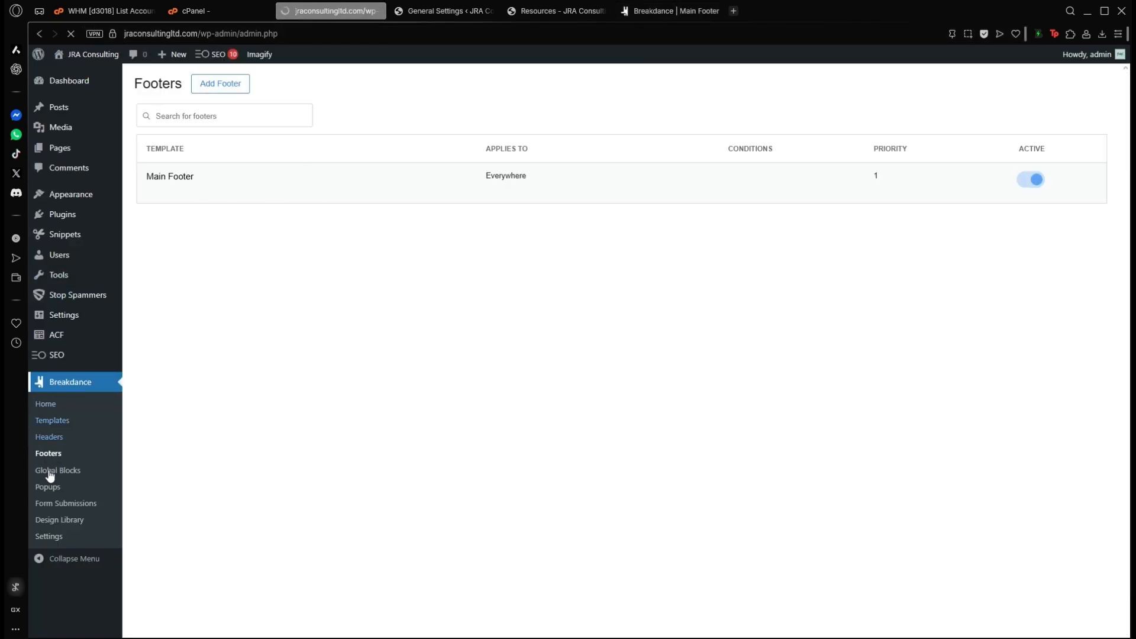
click(57, 455)
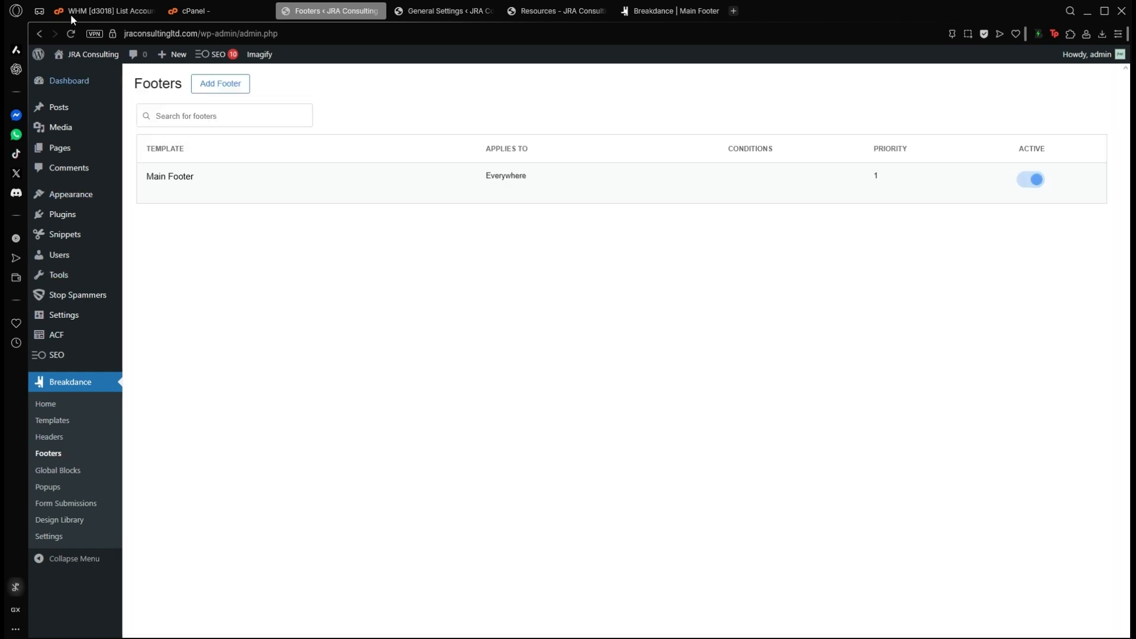
mouse_move(159, 192)
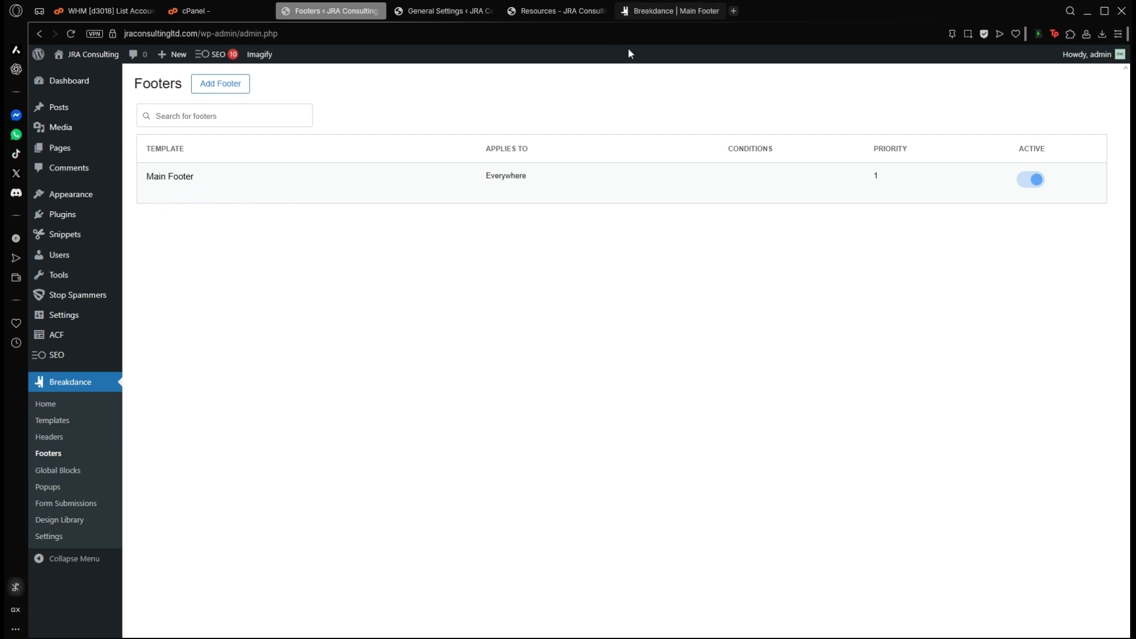
click(680, 17)
- Examine the footer's quote section, its attribution and the editable text of the quote
click(400, 253)
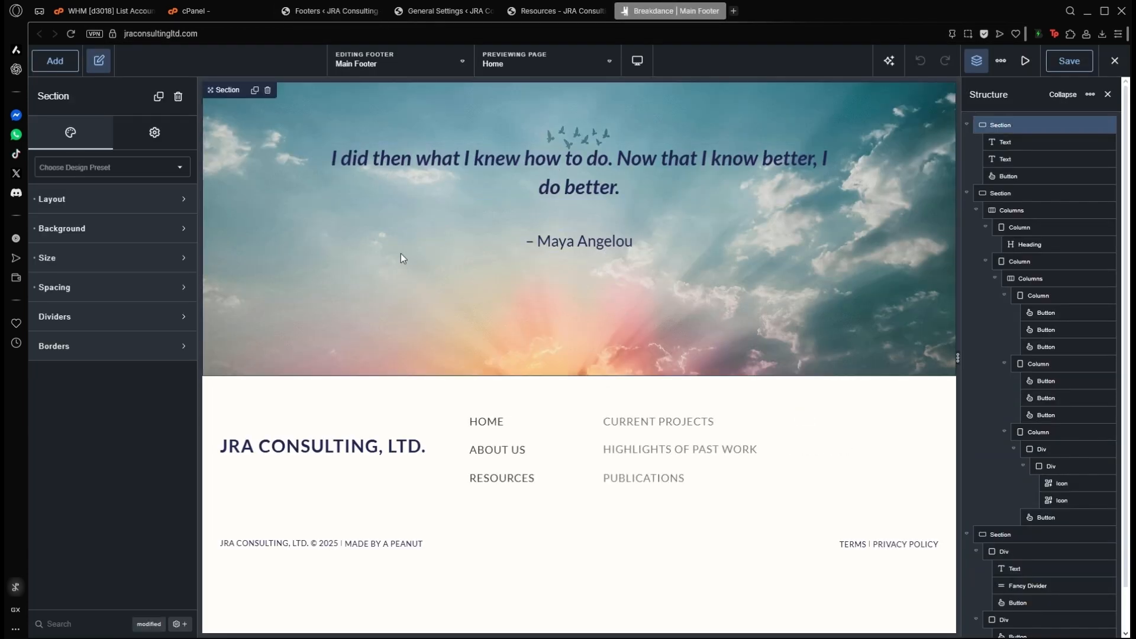
click(500, 169)
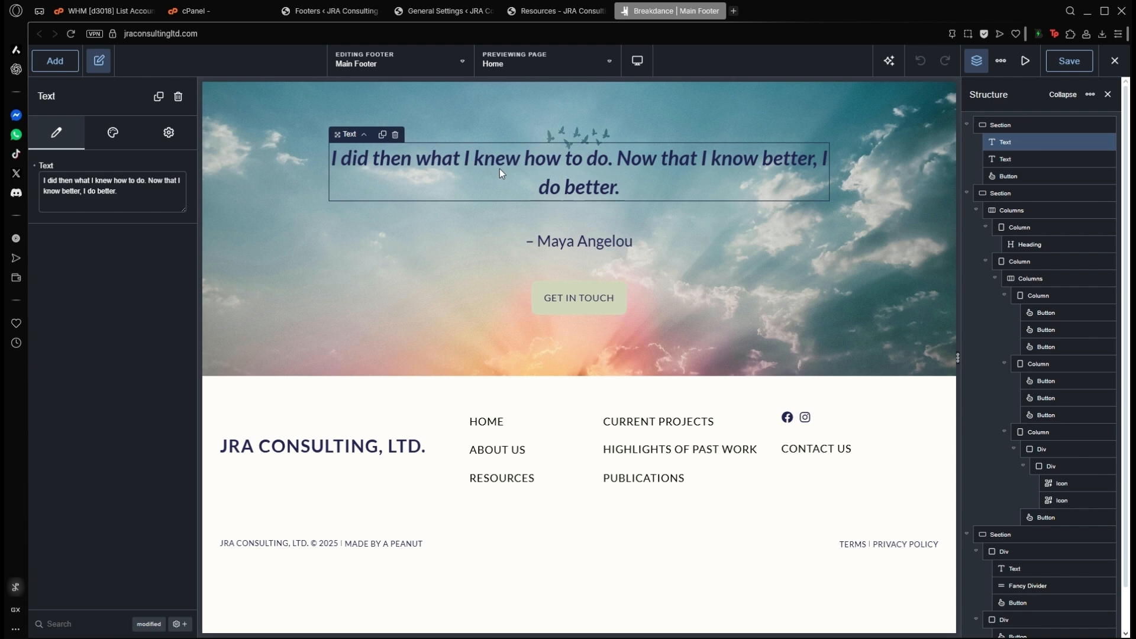
click(593, 245)
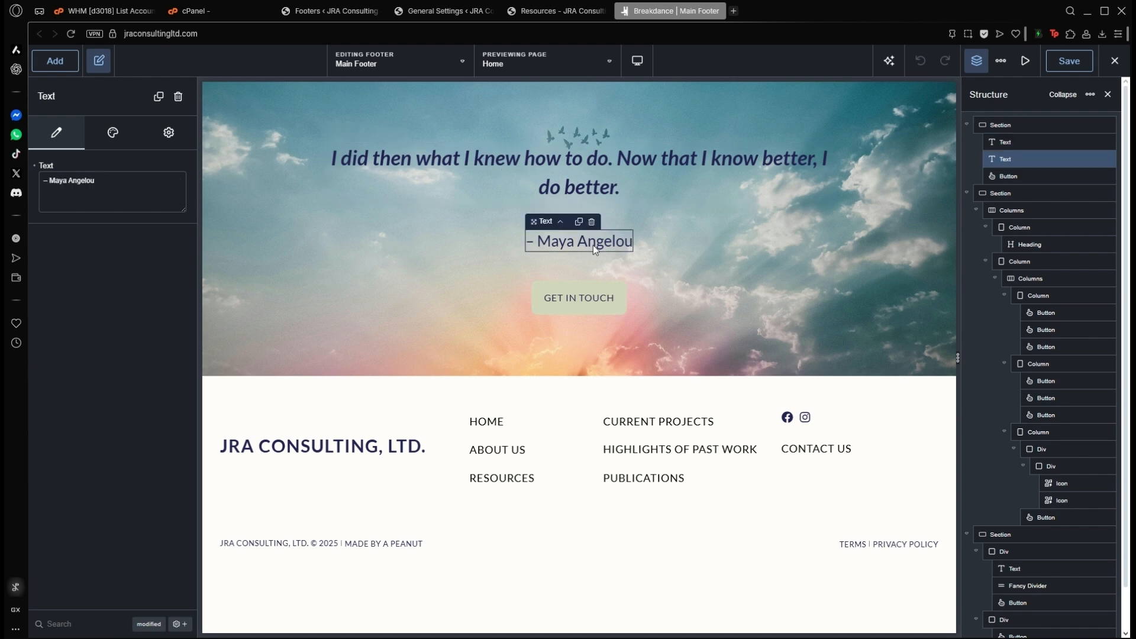
click(564, 168)
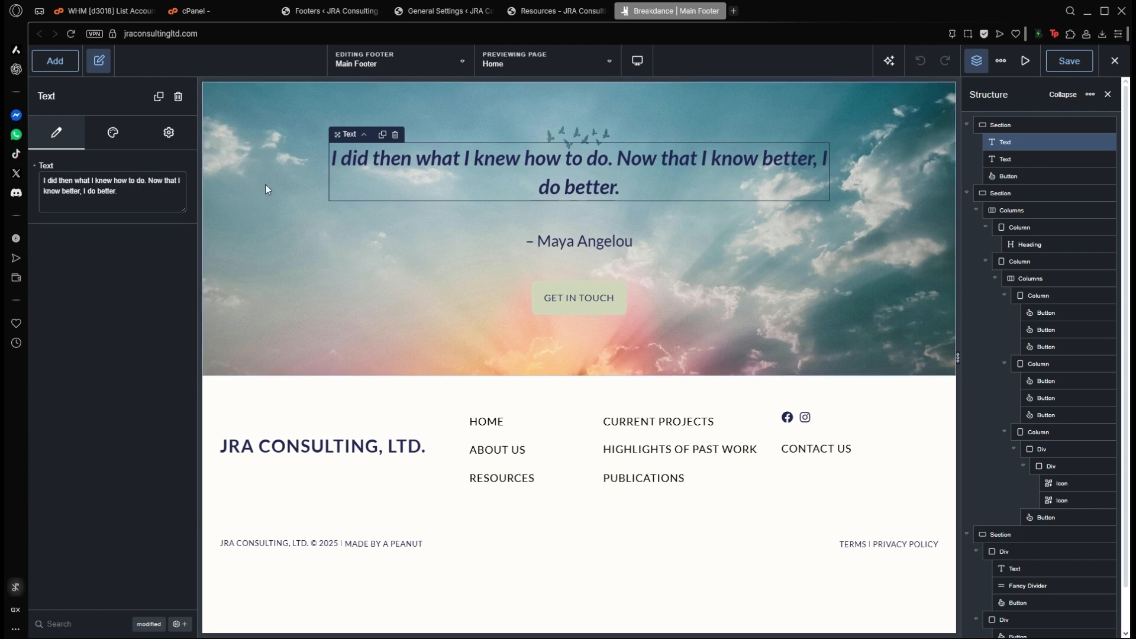
triple_click(134, 191)
click(149, 206)
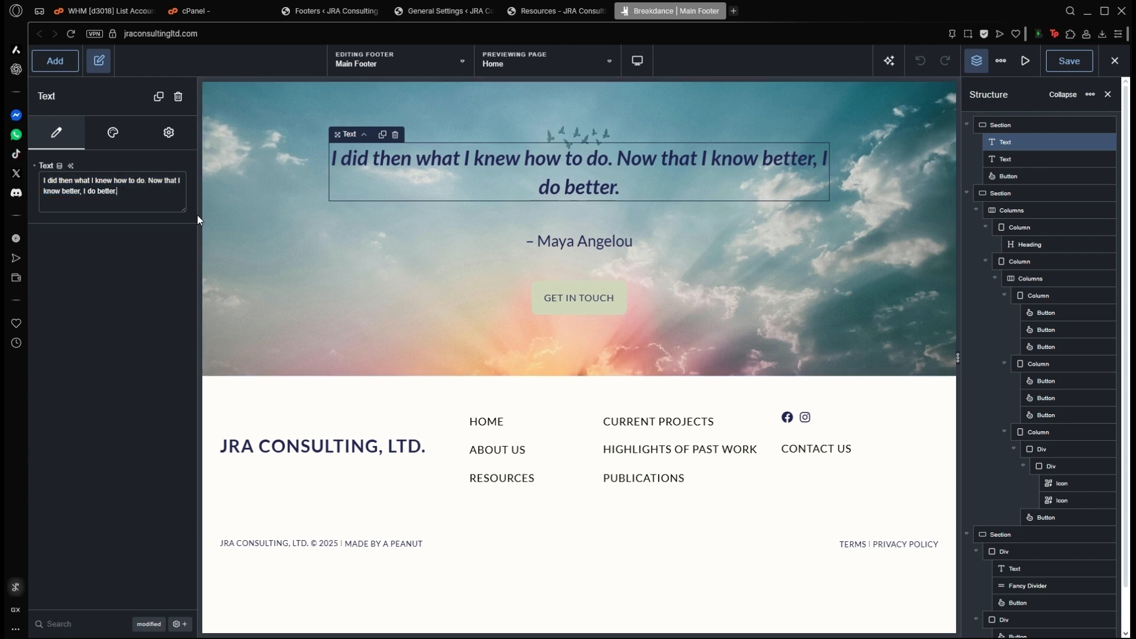
- Inspect the background image settings of the footer's quote section
click(302, 252)
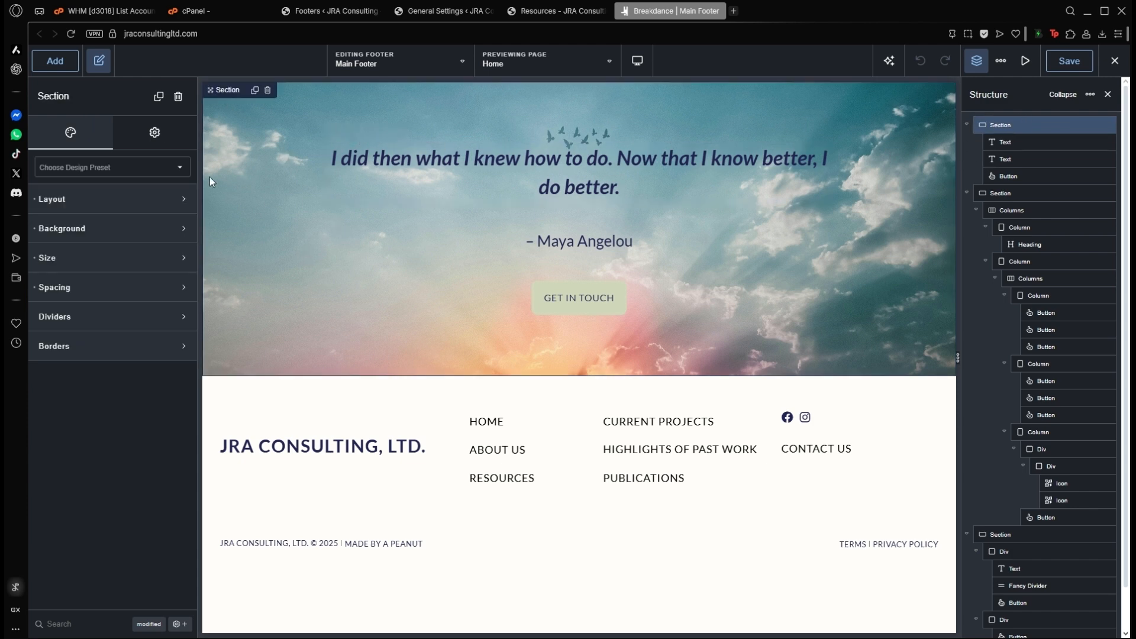
click(100, 231)
mouse_move(98, 378)
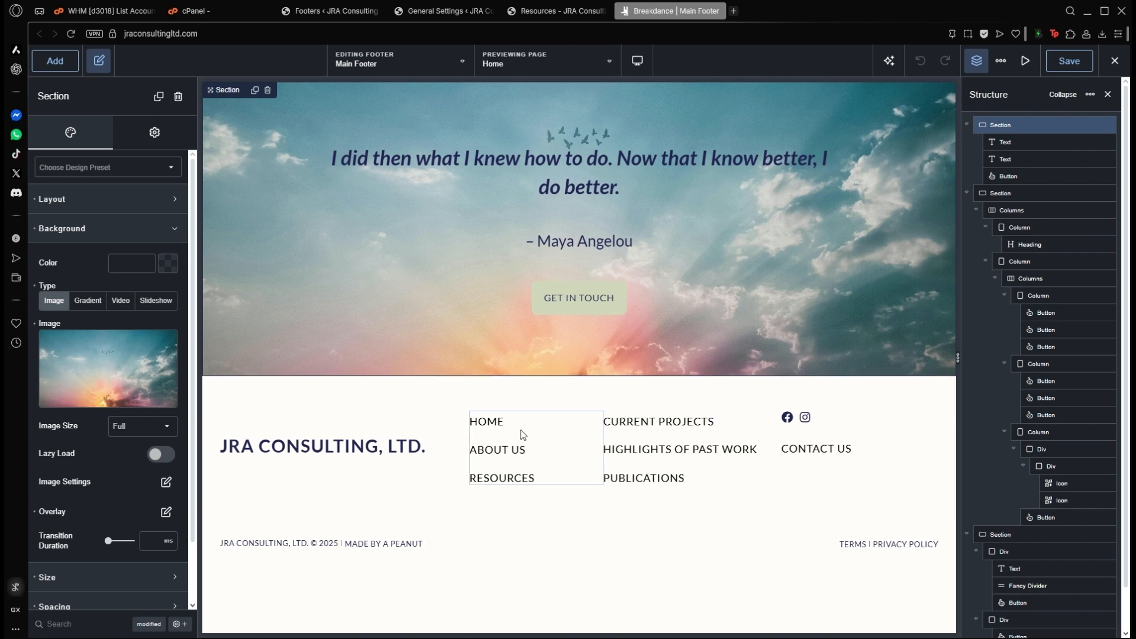
- Examine the text and link settings of the footer's HOME and ABOUT US menu buttons
click(490, 426)
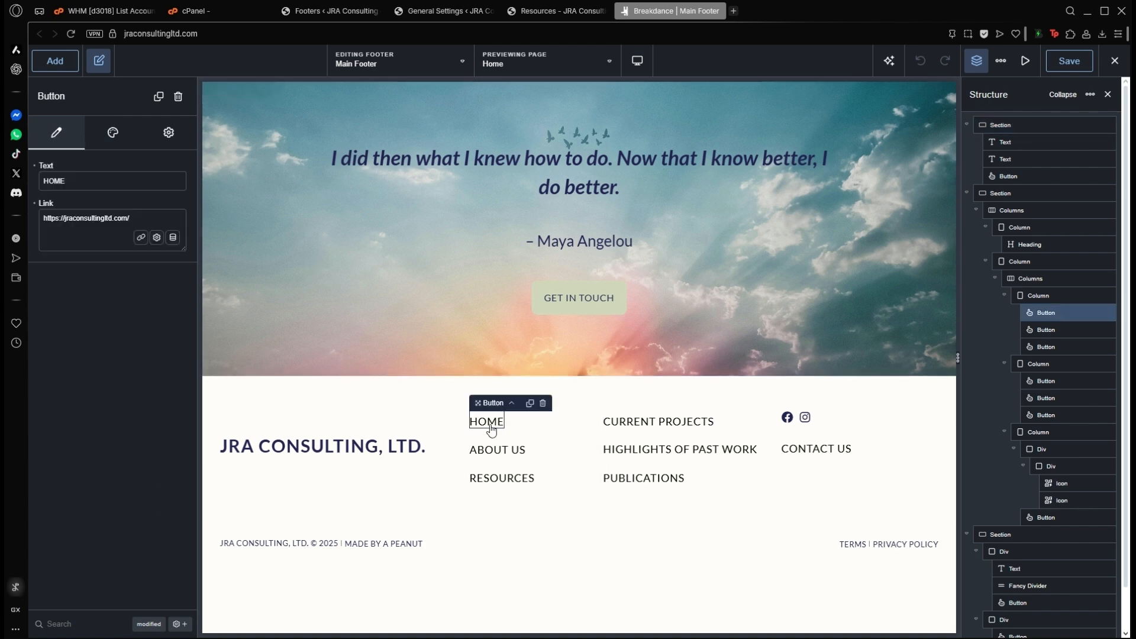
click(510, 459)
click(496, 459)
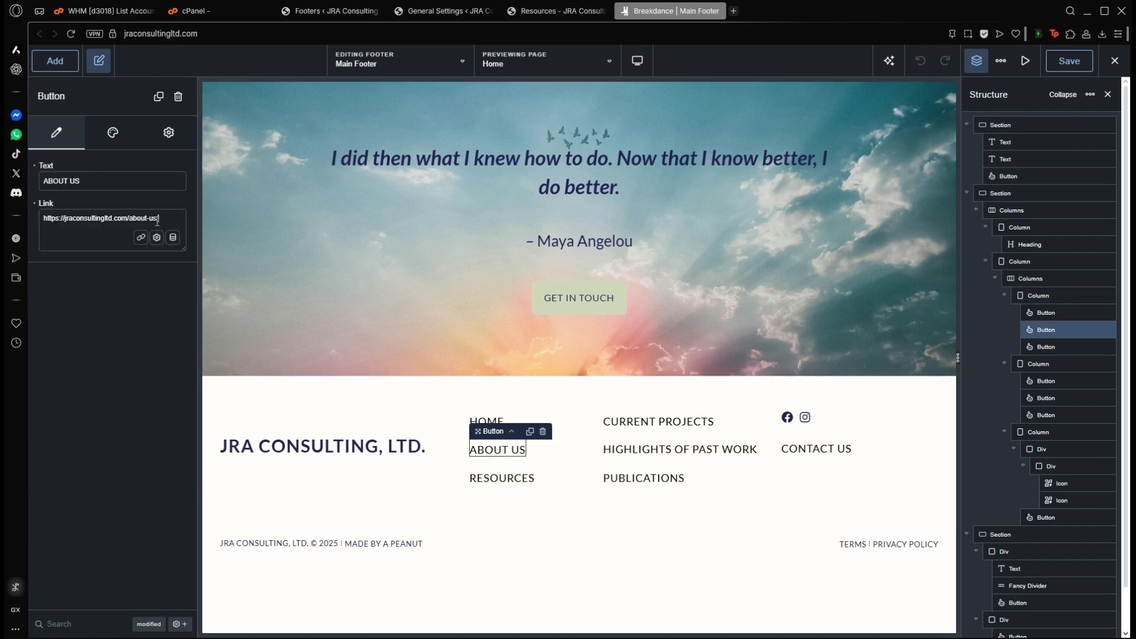
triple_click(96, 178)
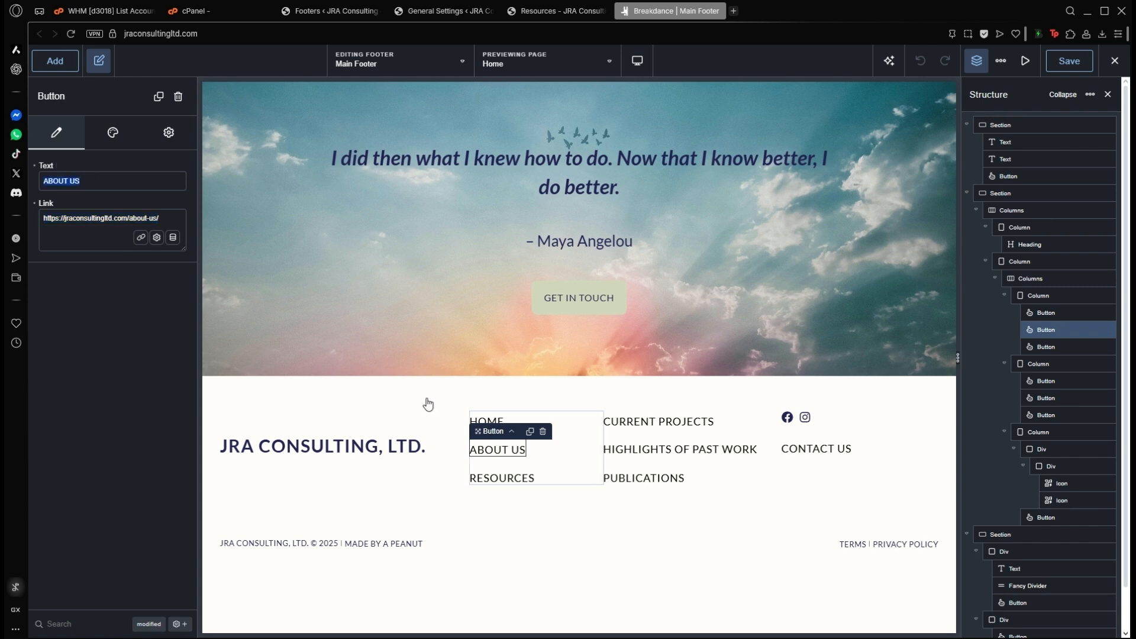
- Inspect the text style and typography settings of the footer's ABOUT US button, closing them without changes
click(93, 134)
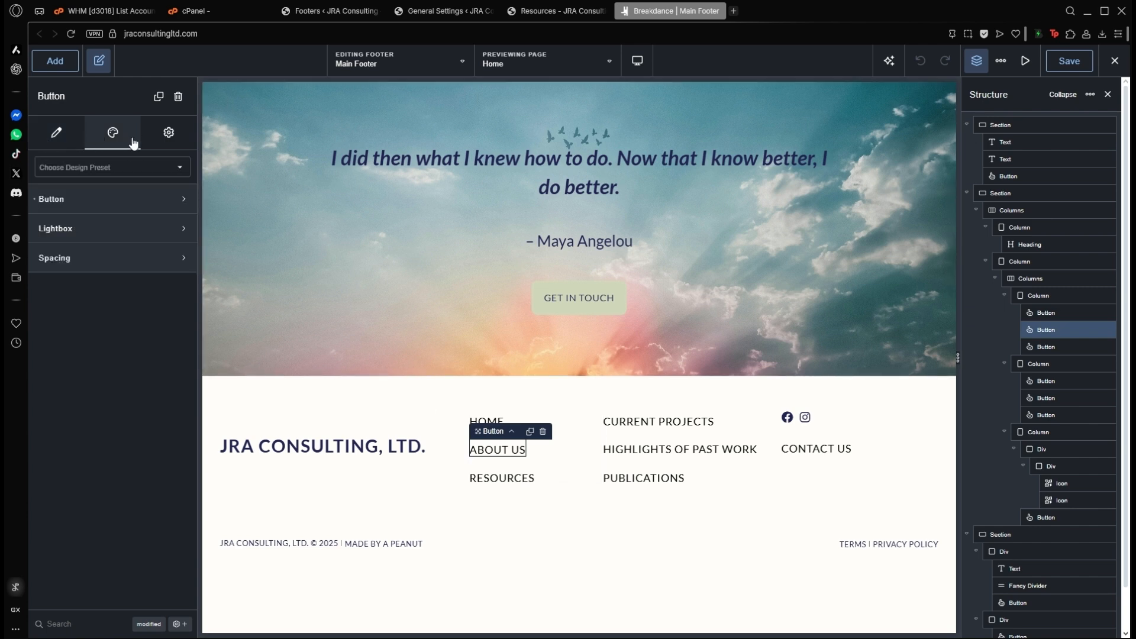
click(112, 204)
click(173, 274)
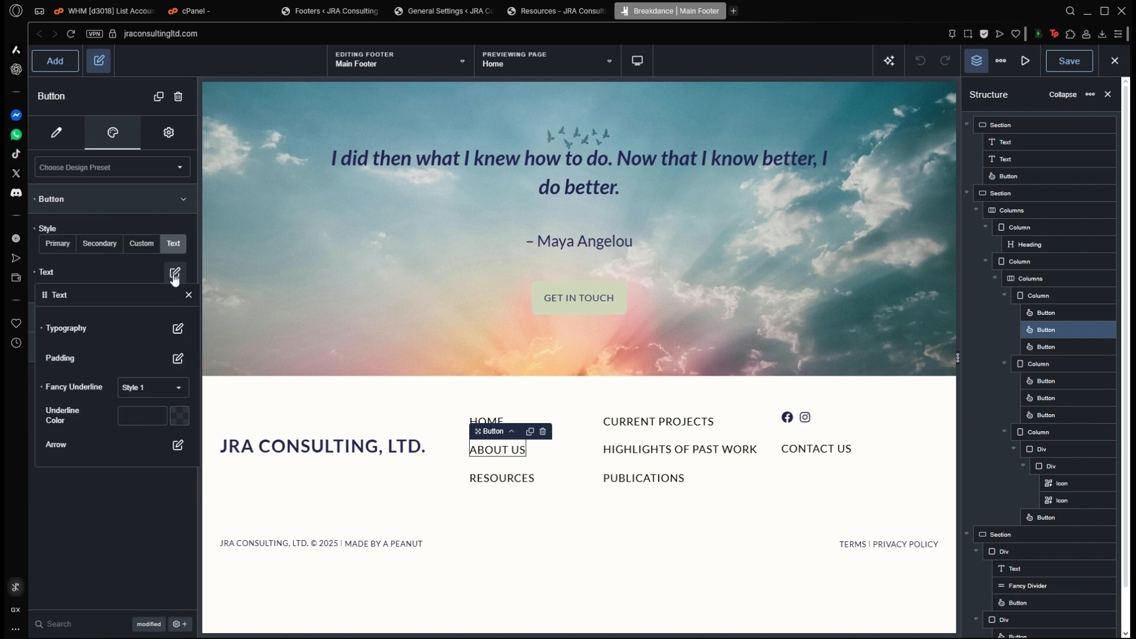
click(178, 329)
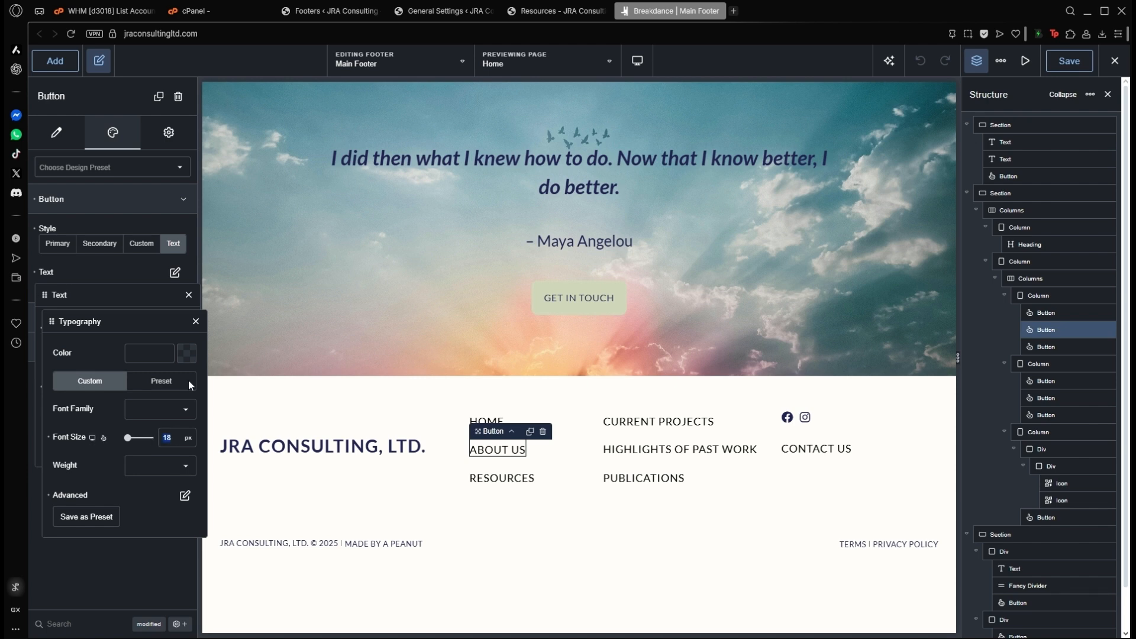
click(195, 321)
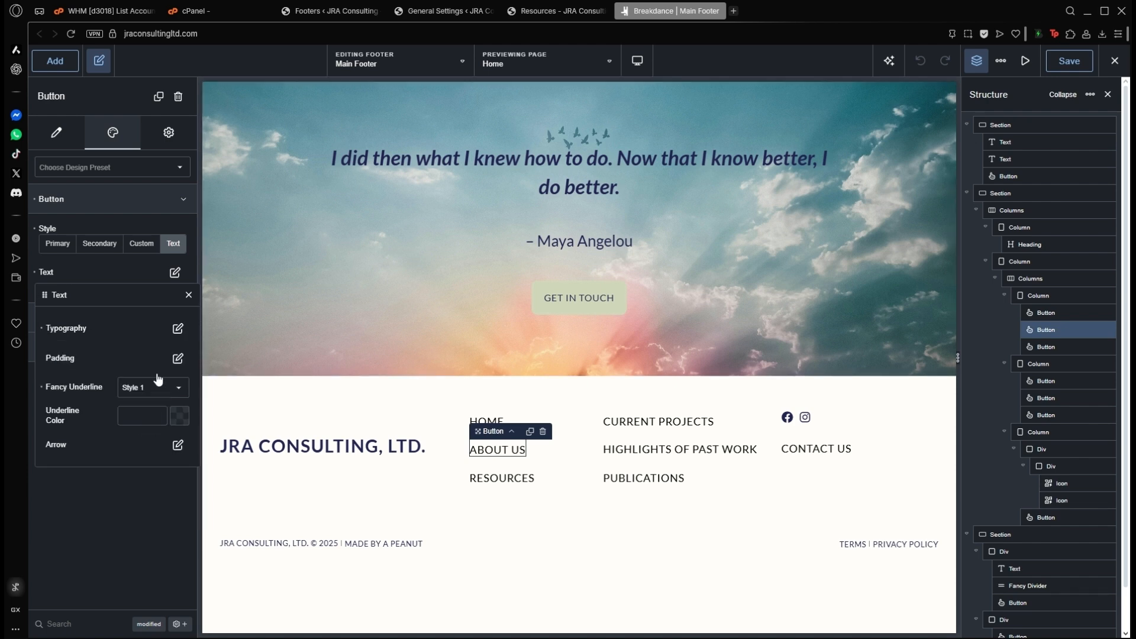
click(177, 331)
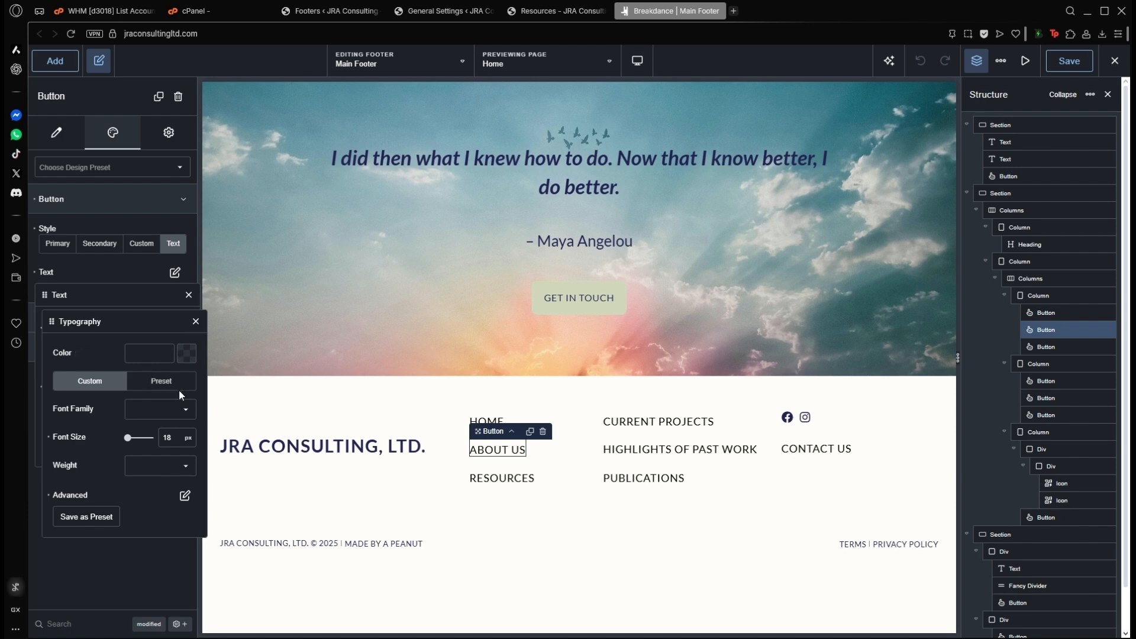
click(198, 323)
click(188, 295)
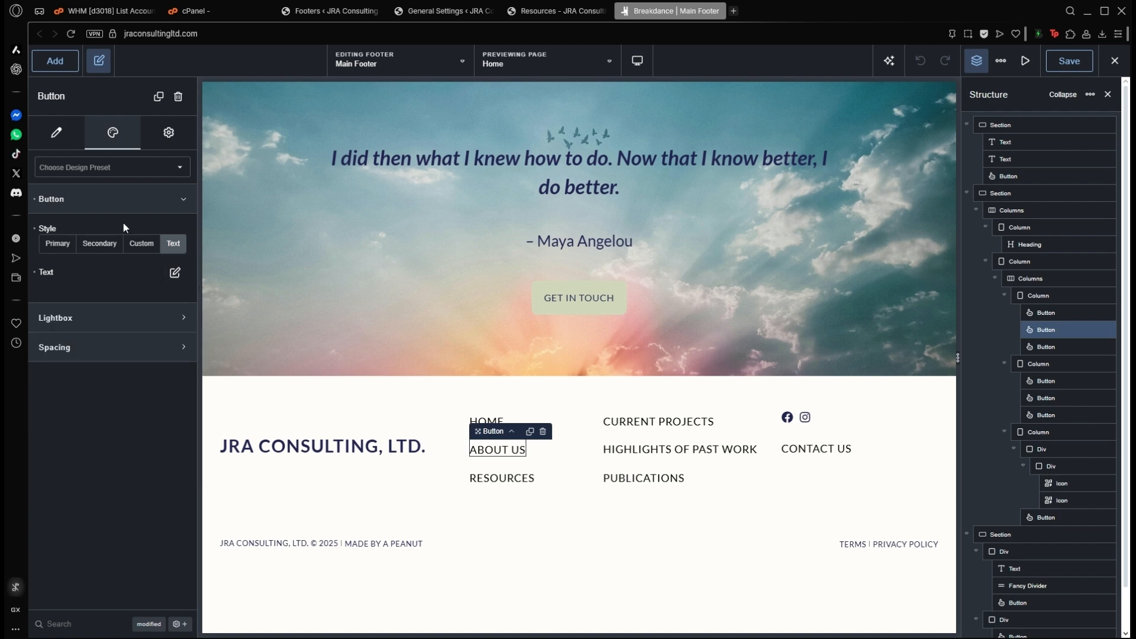
click(60, 147)
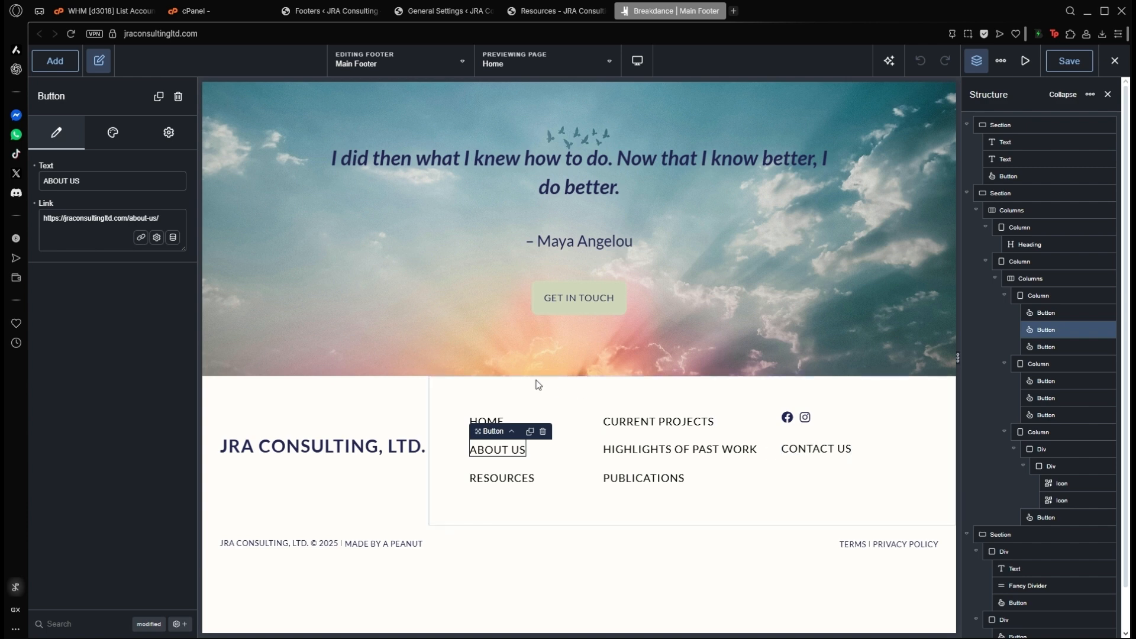
- Preview the footer at the Phone Landscape breakpoint with its quote section selected
click(441, 231)
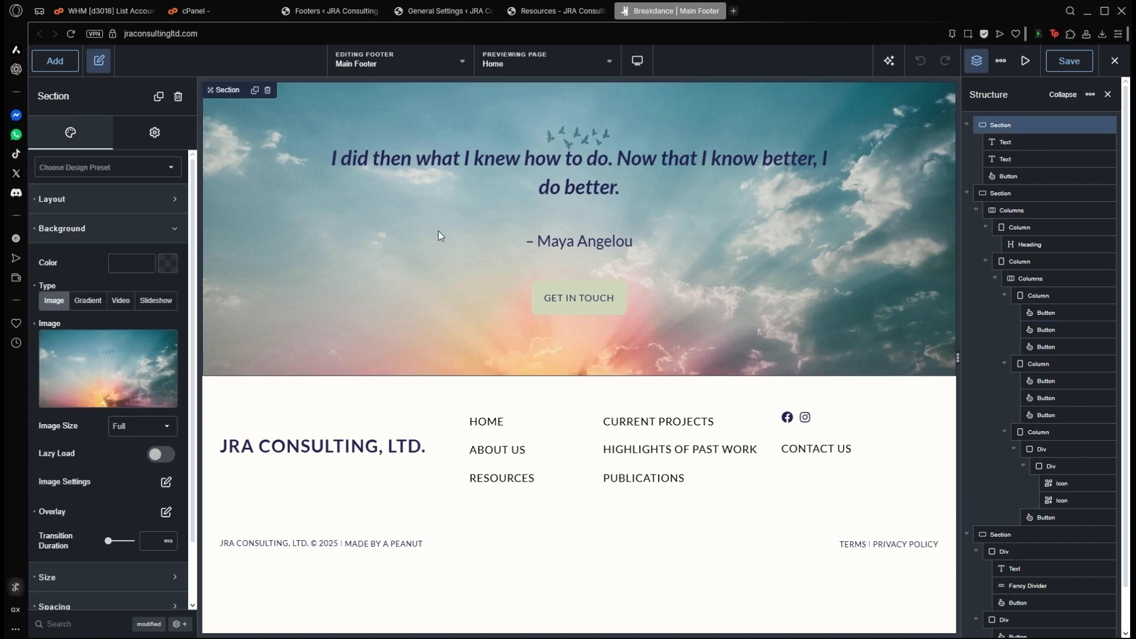
click(632, 65)
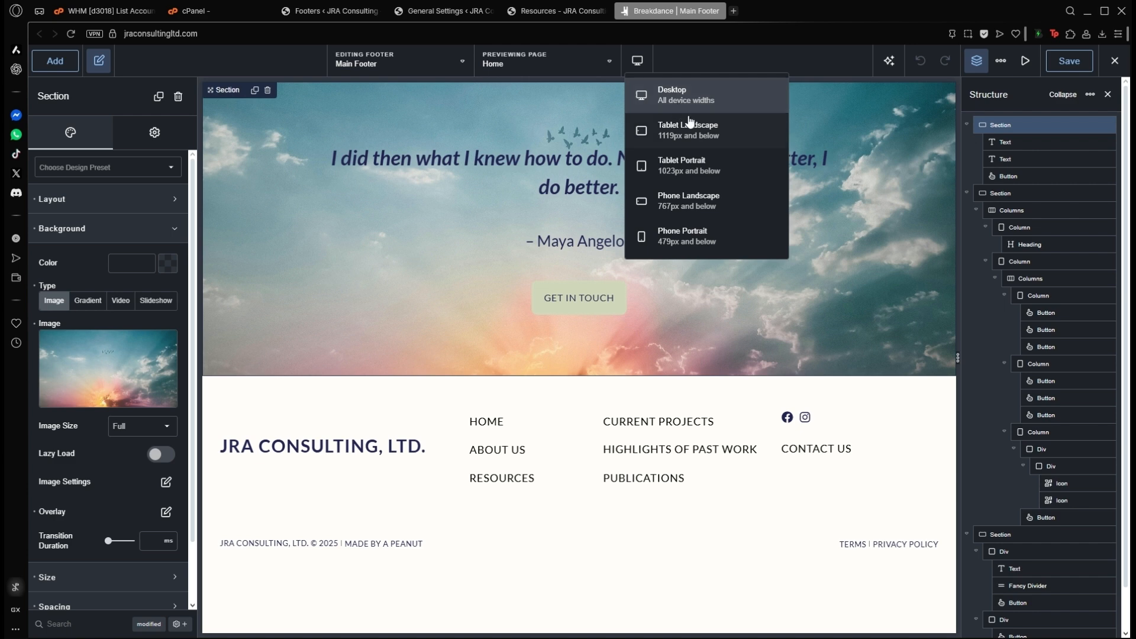
click(713, 212)
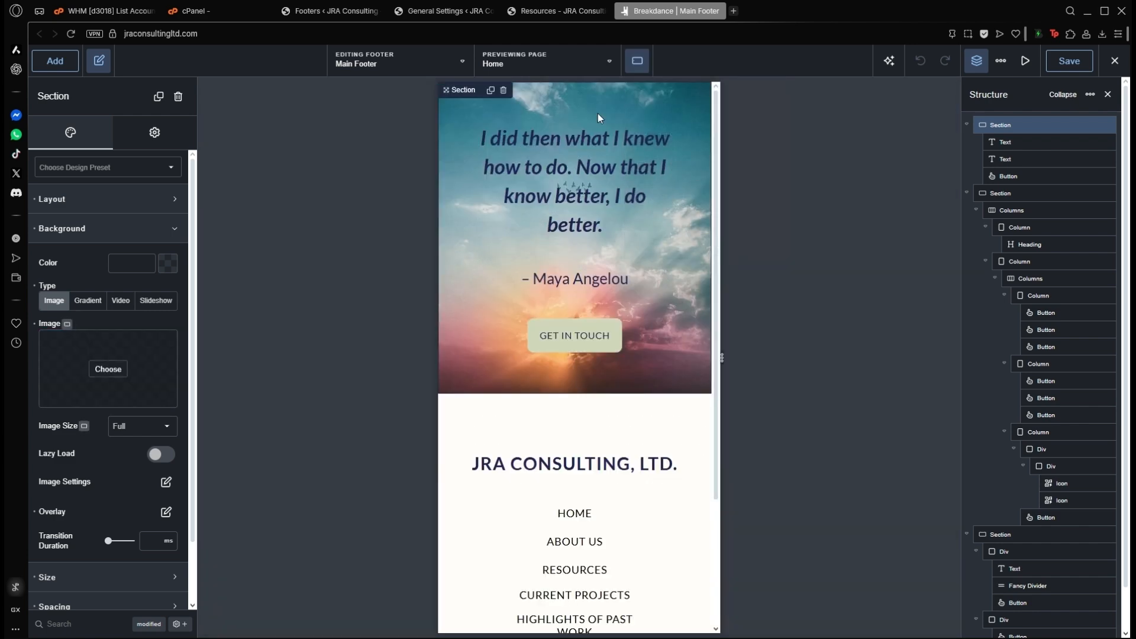
click(637, 61)
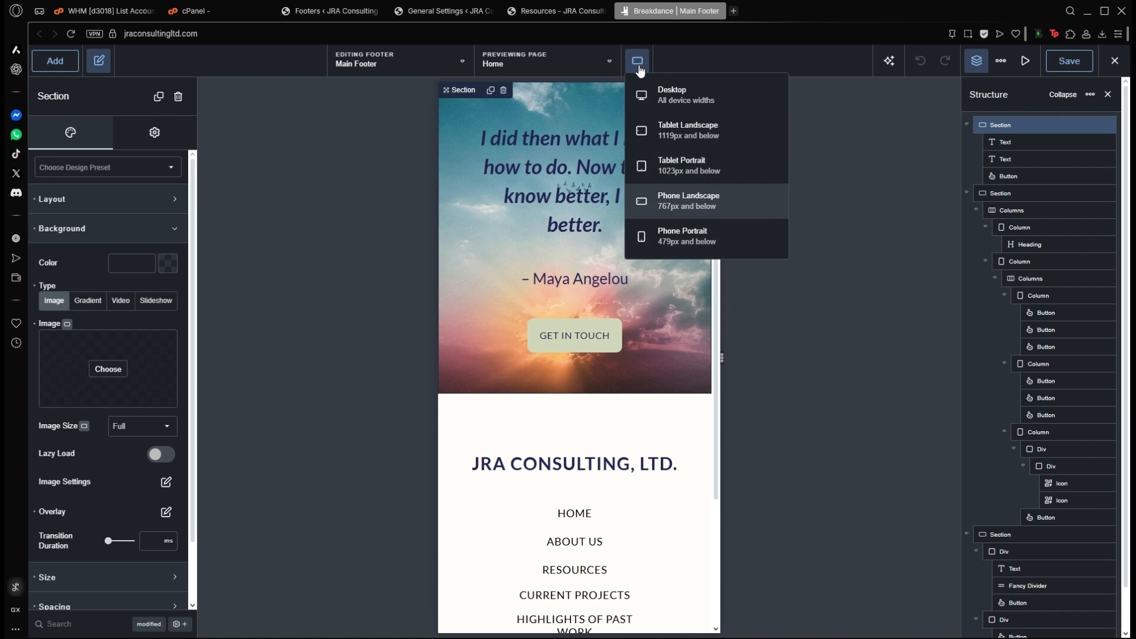
click(545, 170)
click(481, 299)
click(499, 233)
click(577, 108)
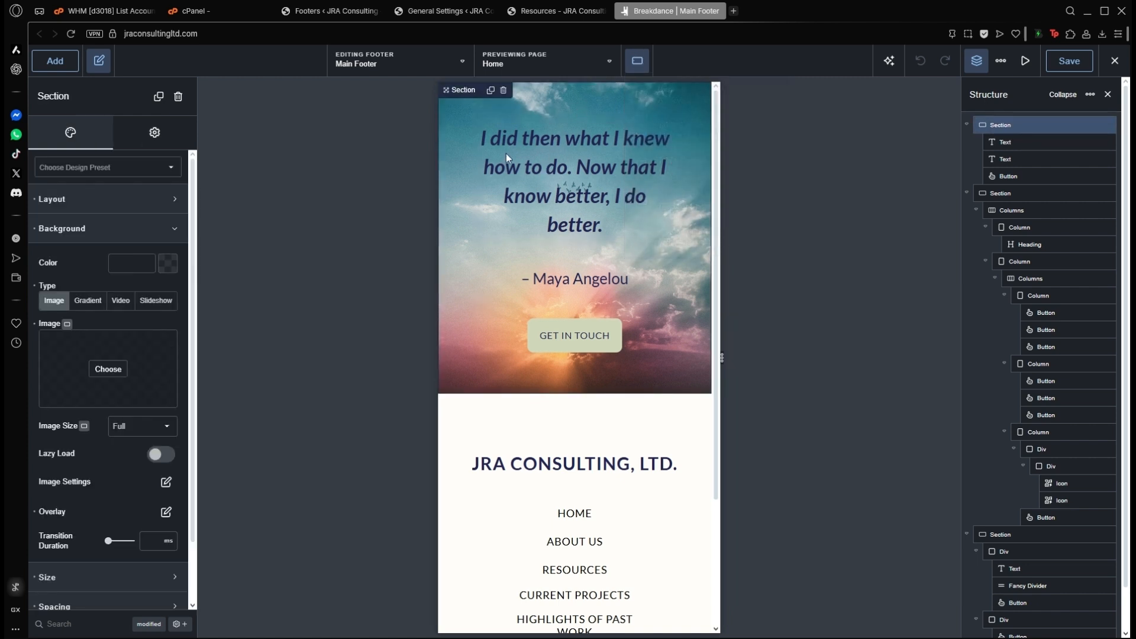
- Examine the quote's text and typography settings at the Phone Landscape breakpoint, and return the preview to Desktop
click(521, 158)
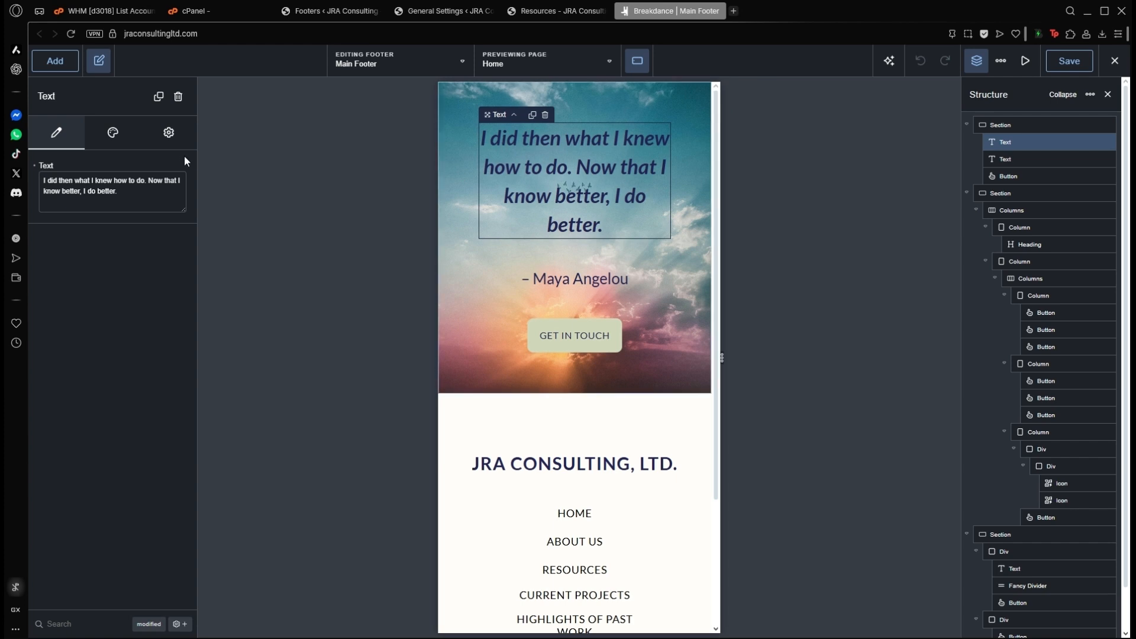
triple_click(140, 200)
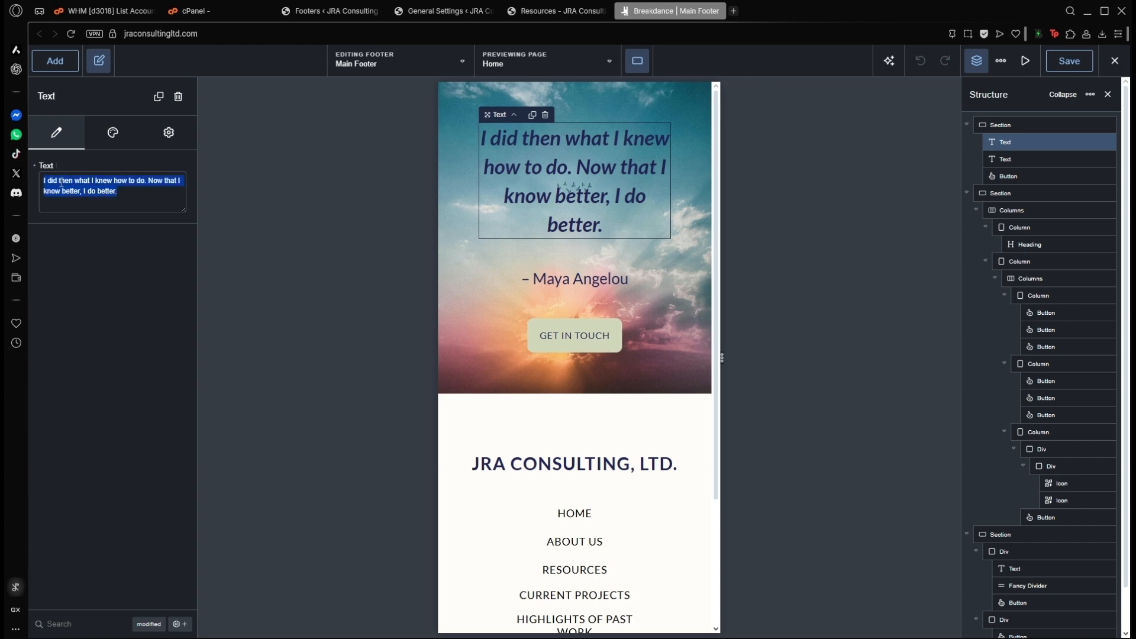
click(146, 196)
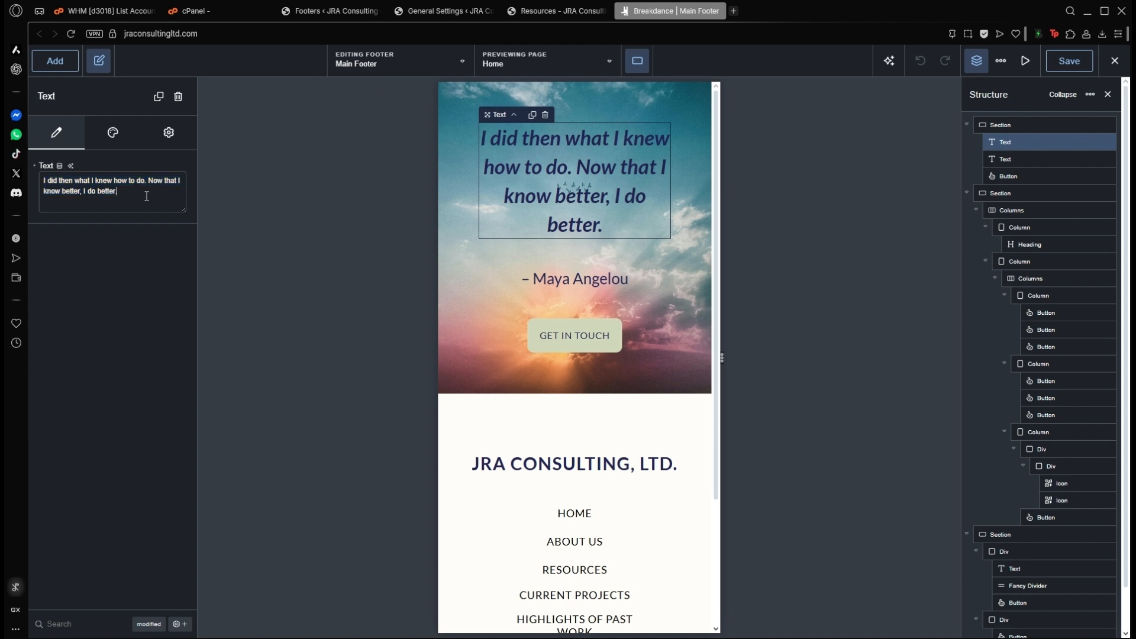
drag(147, 196, 43, 177)
click(144, 181)
click(129, 141)
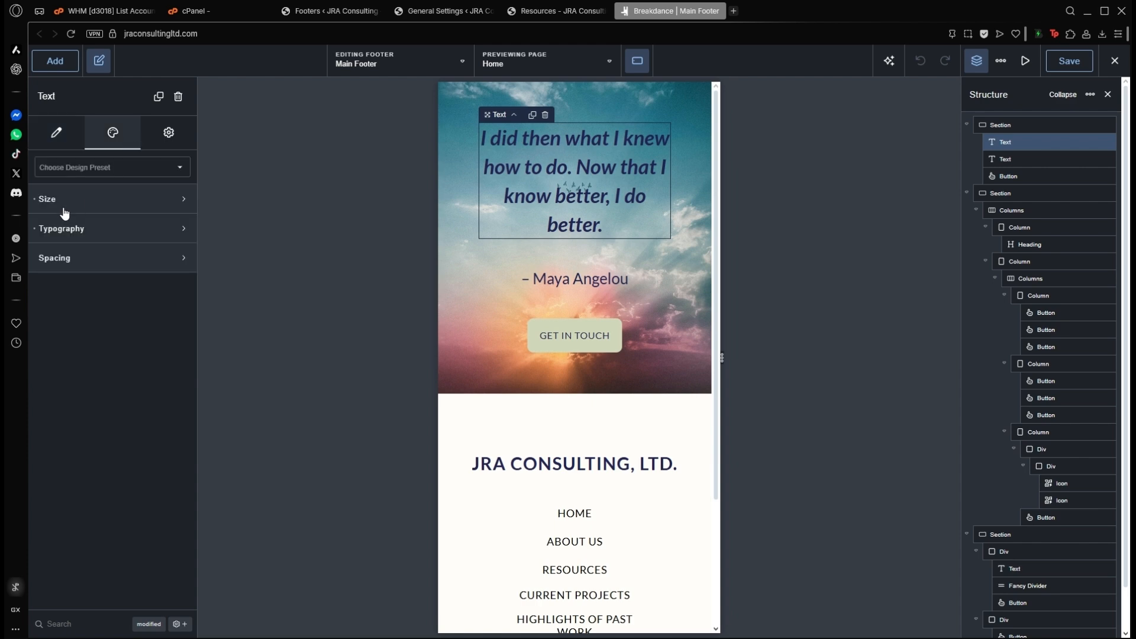
click(81, 229)
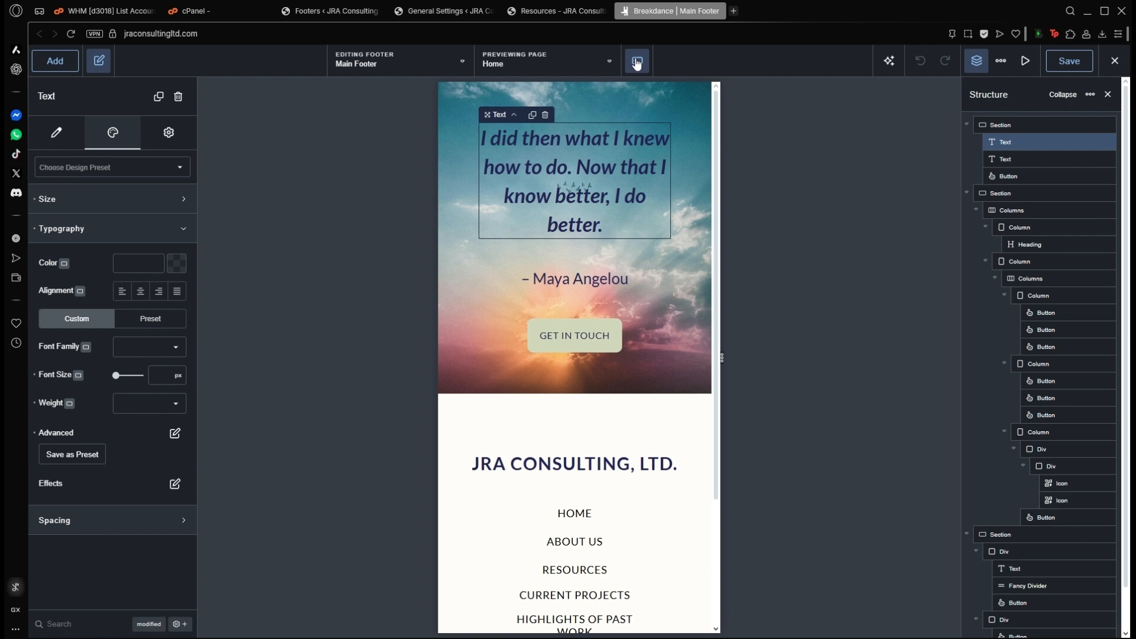
click(61, 139)
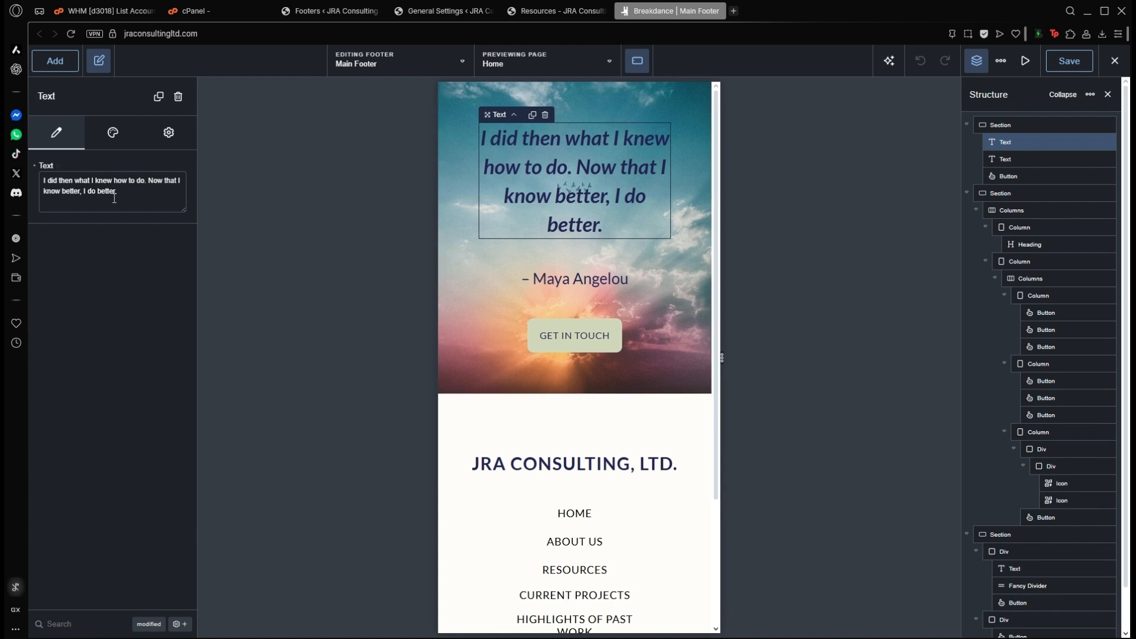
drag(116, 193, 16, 186)
click(637, 60)
click(663, 99)
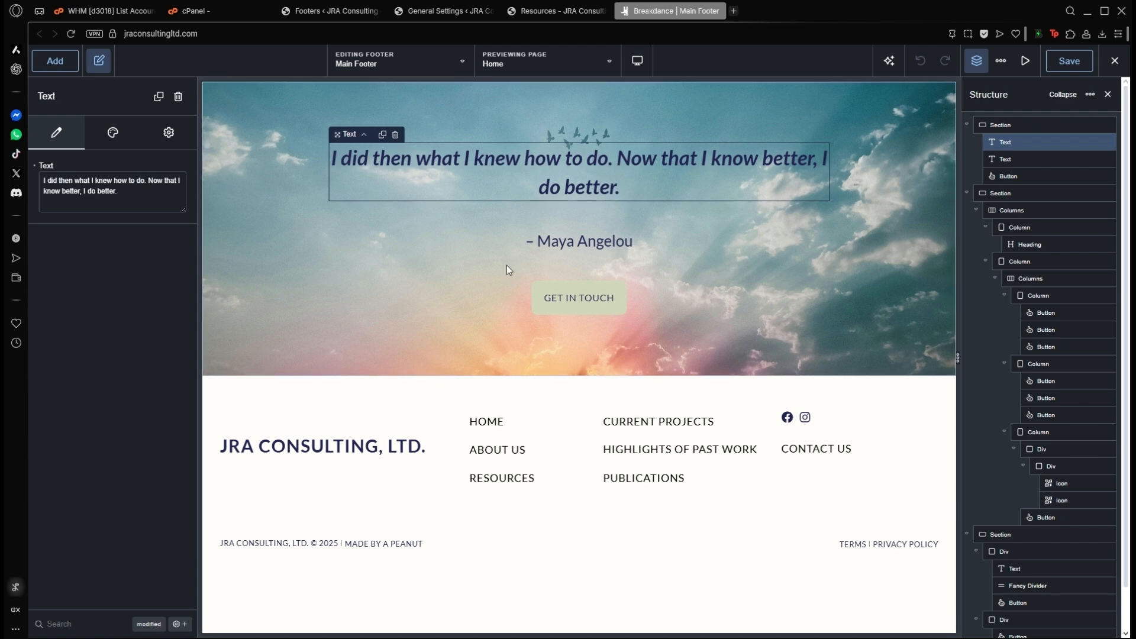
- Switch from the Main Footer template to editing the Resources page
click(414, 63)
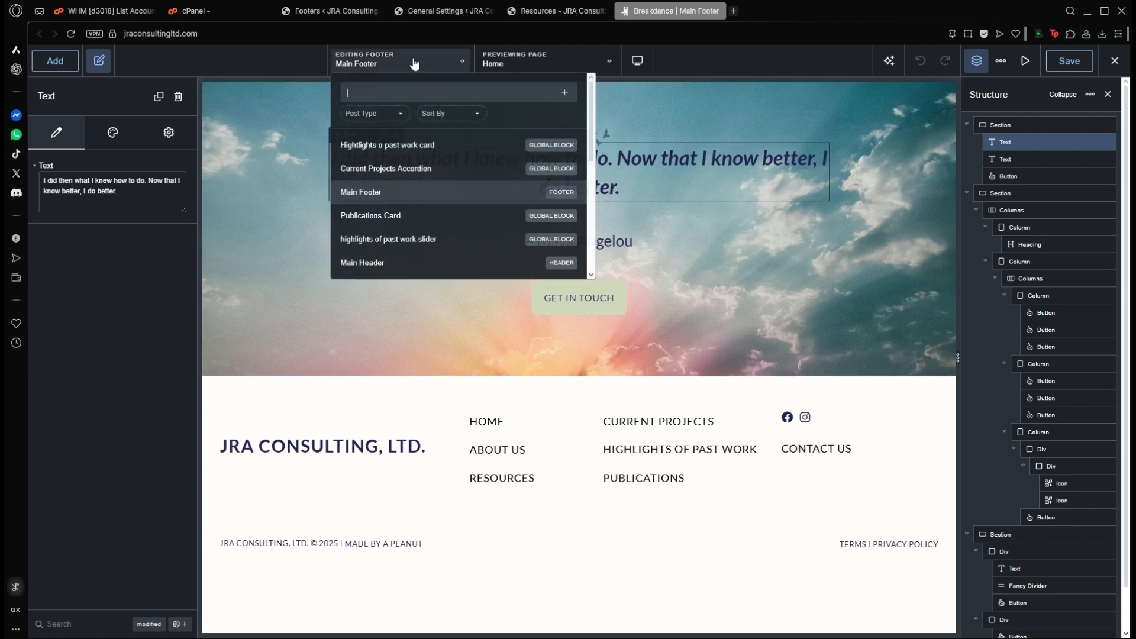
text(rse)
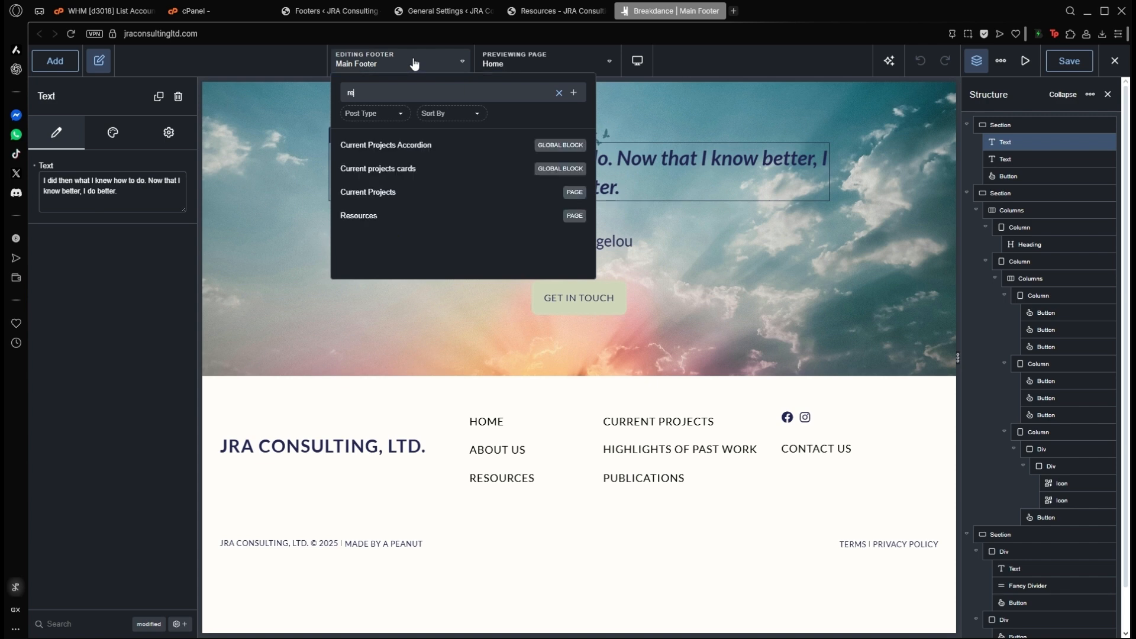
click(357, 215)
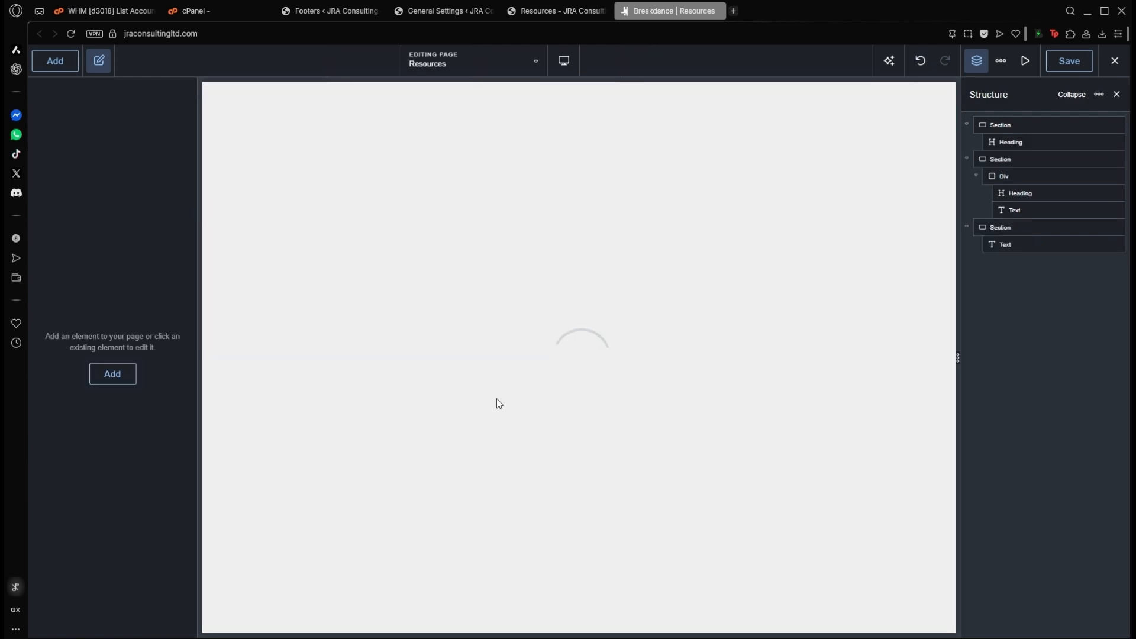
- Compare the Resources page in the editor with its live version, and look over its heading, quote and text sections
scroll(496, 396, down, 6)
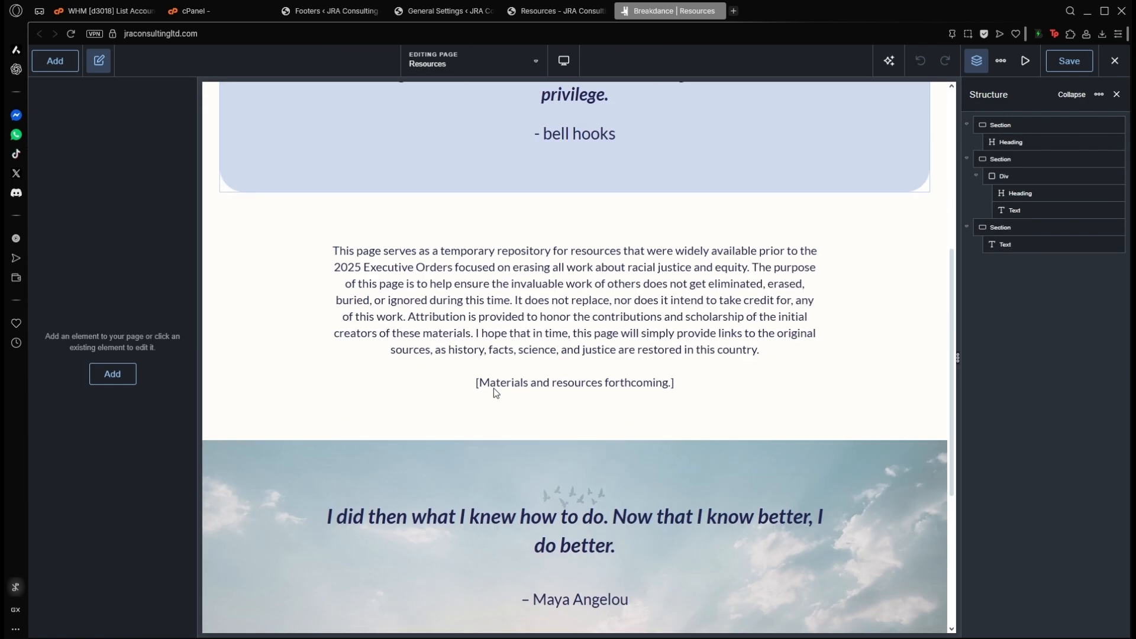
scroll(495, 390, up, 5)
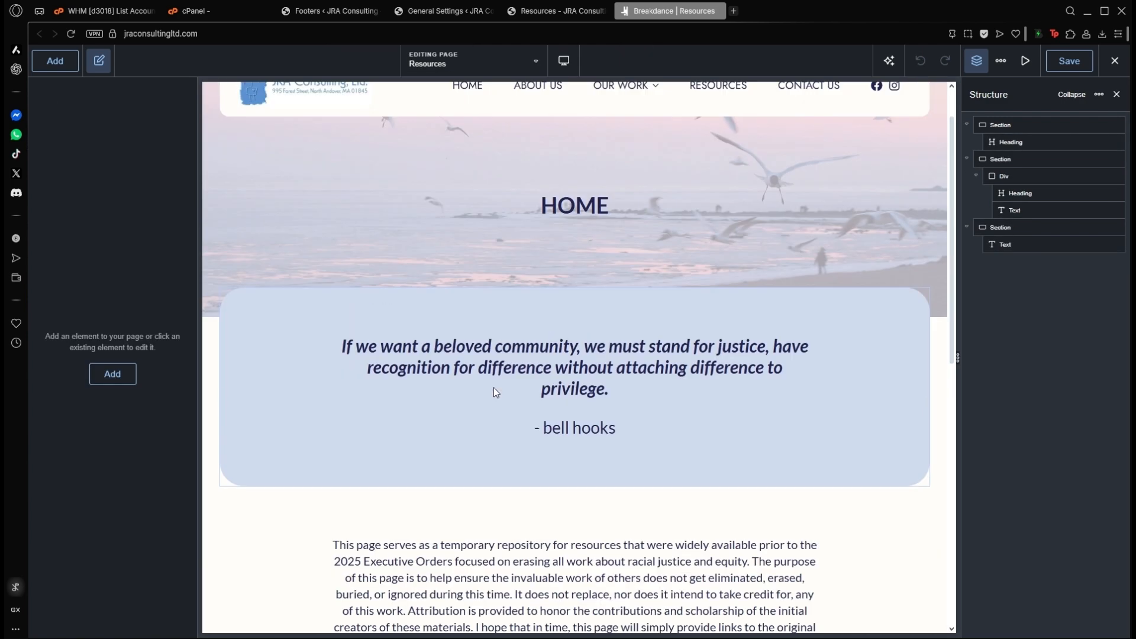
click(563, 12)
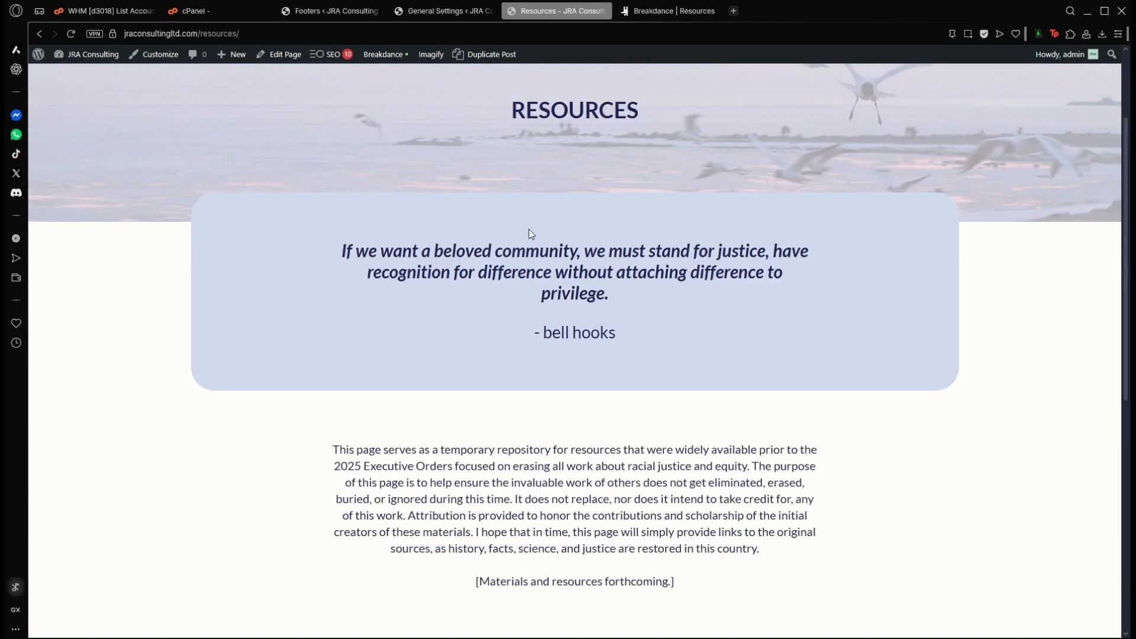
click(668, 10)
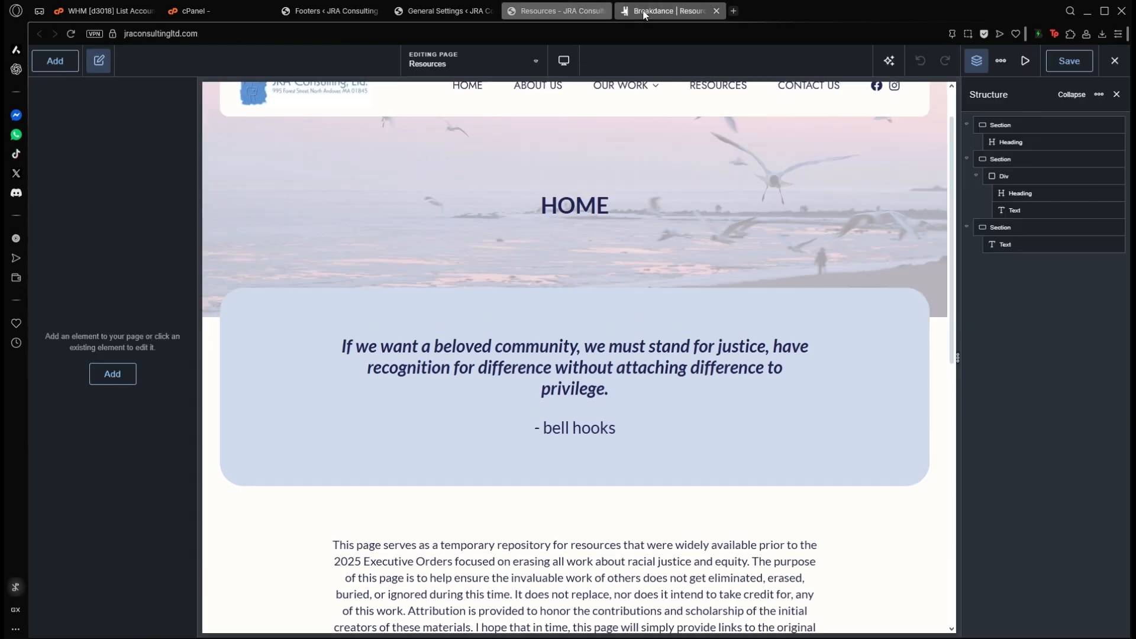
click(569, 212)
click(457, 215)
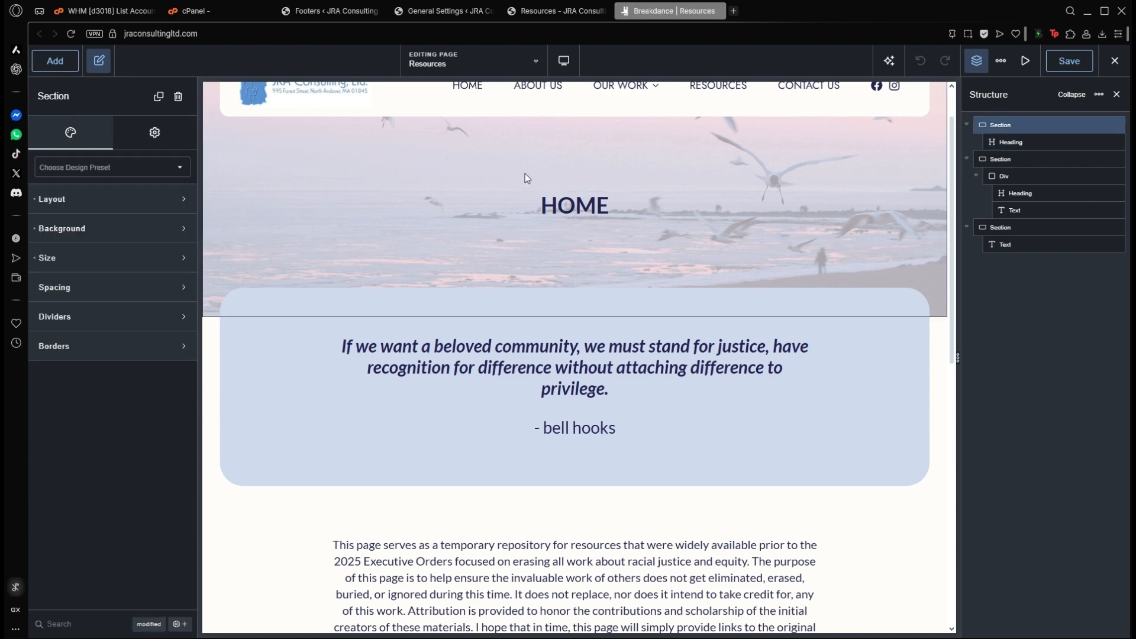
scroll(492, 176, down, 3)
scroll(491, 175, up, 4)
scroll(491, 175, down, 7)
scroll(492, 175, up, 3)
scroll(492, 175, down, 1)
- Add a new section below the introductory text section and insert a structure of two equal columns in it
click(265, 314)
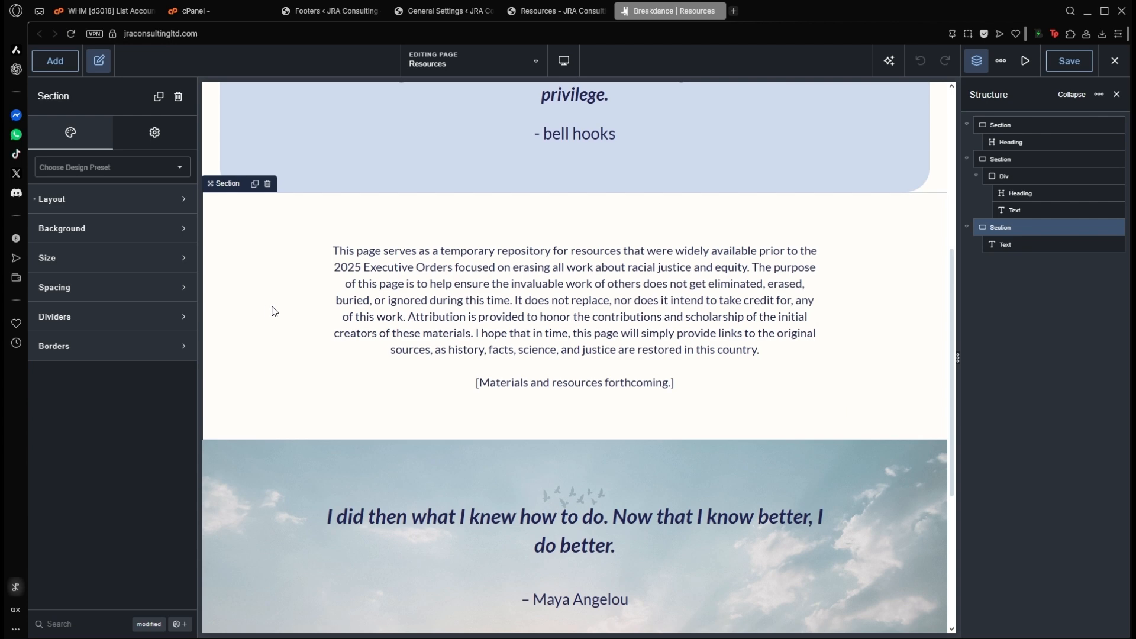
click(55, 61)
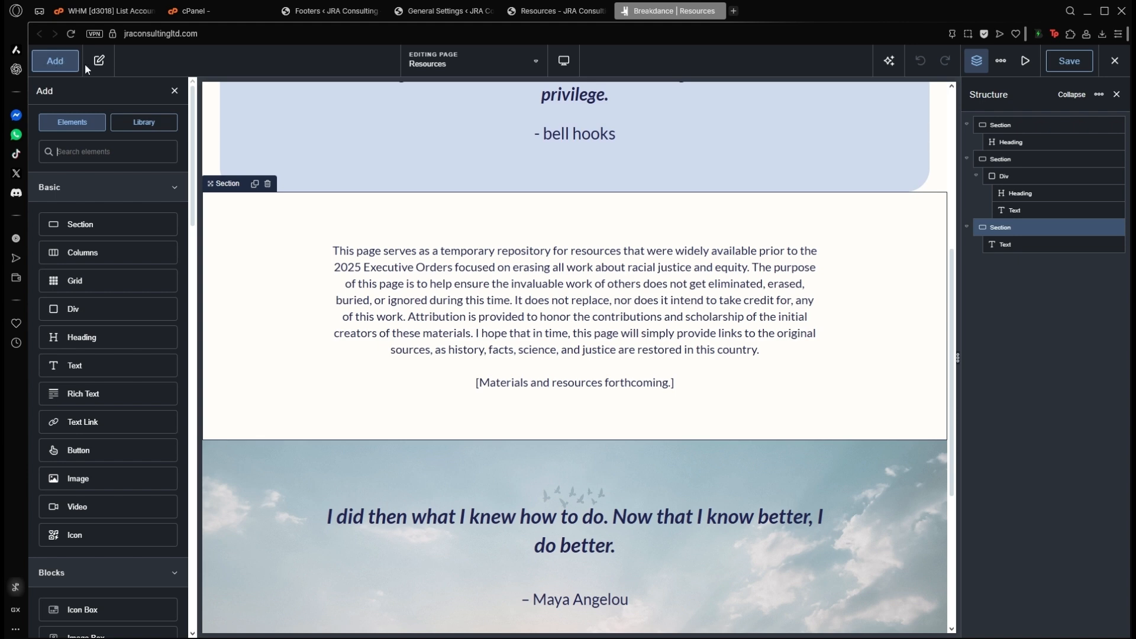
click(119, 236)
scroll(496, 342, down, 4)
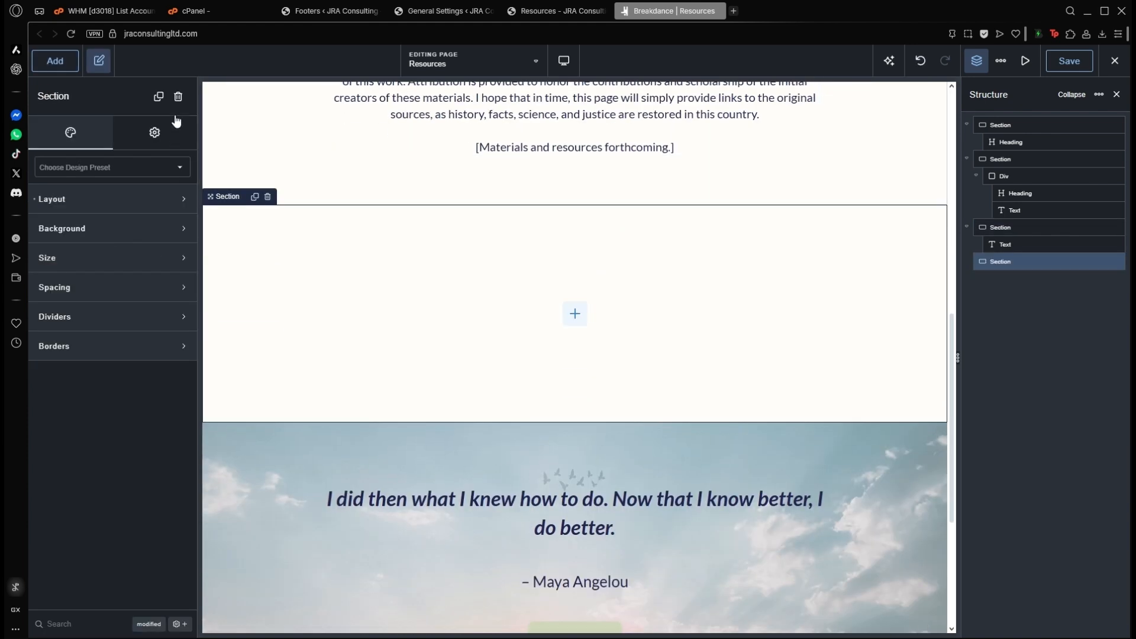
click(72, 66)
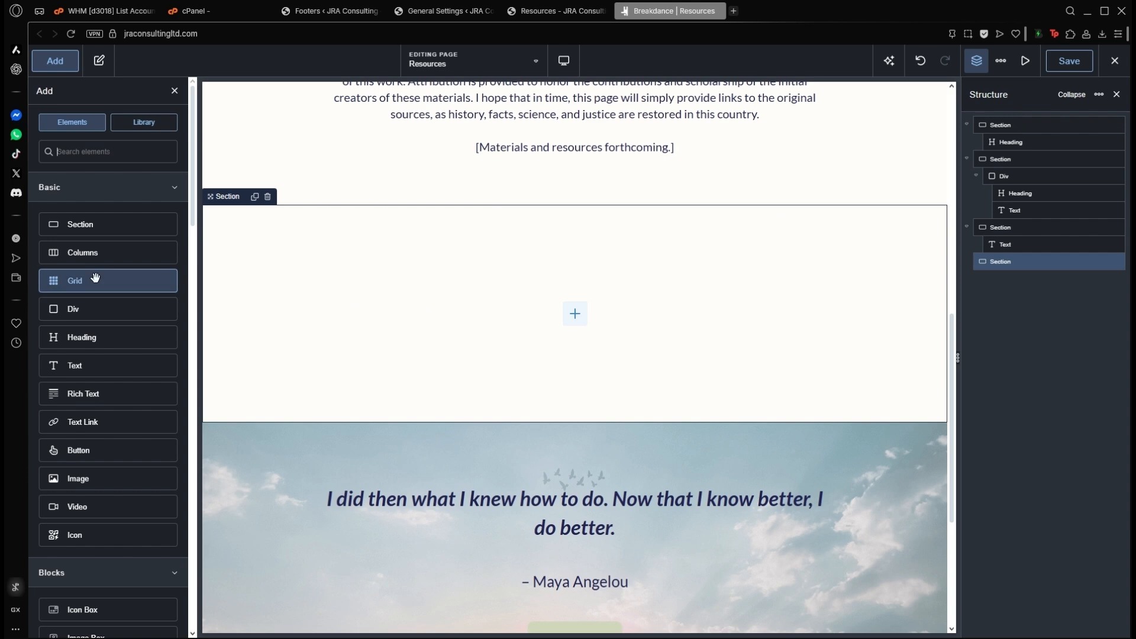
click(111, 261)
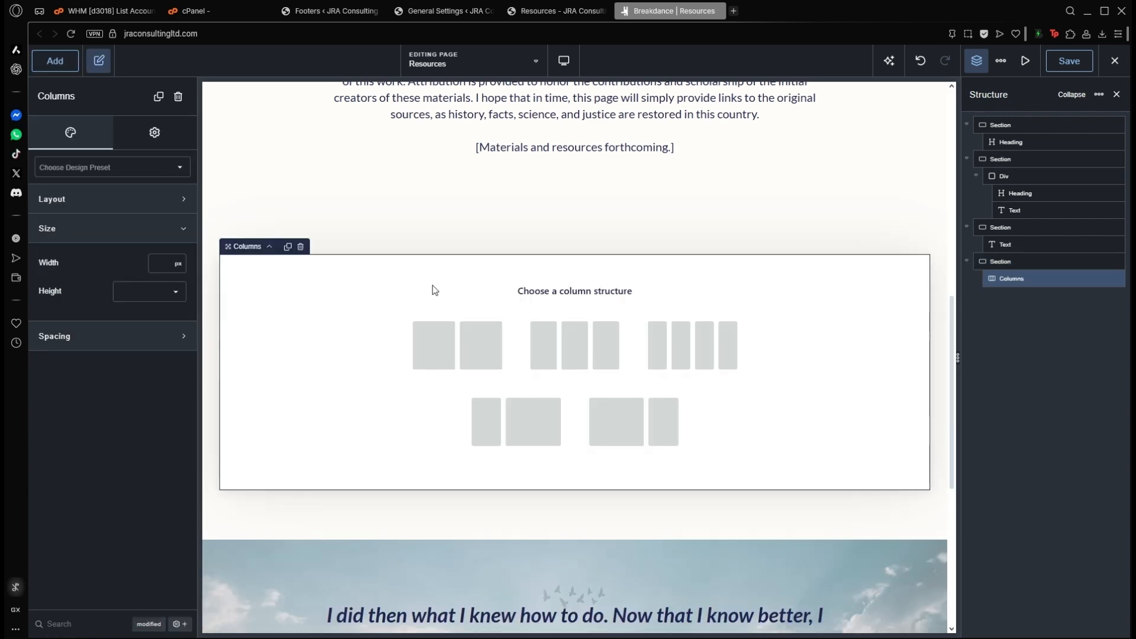
click(469, 344)
- Add a Text element to the new section's first column and an Image element to its second column
click(57, 65)
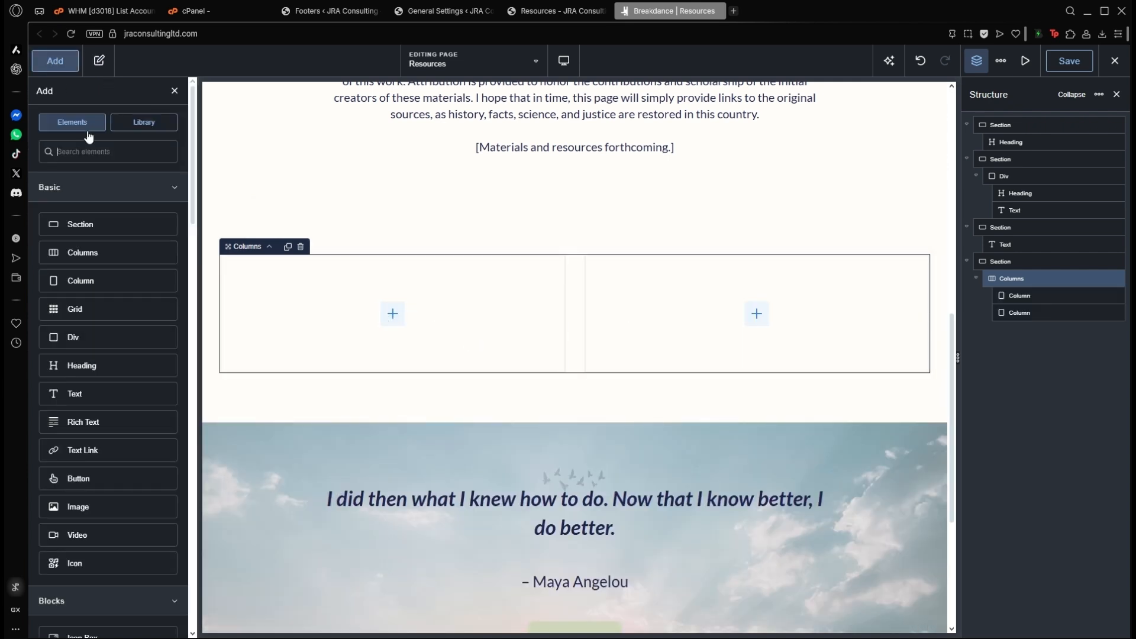
click(116, 399)
drag(296, 386, 373, 334)
click(649, 319)
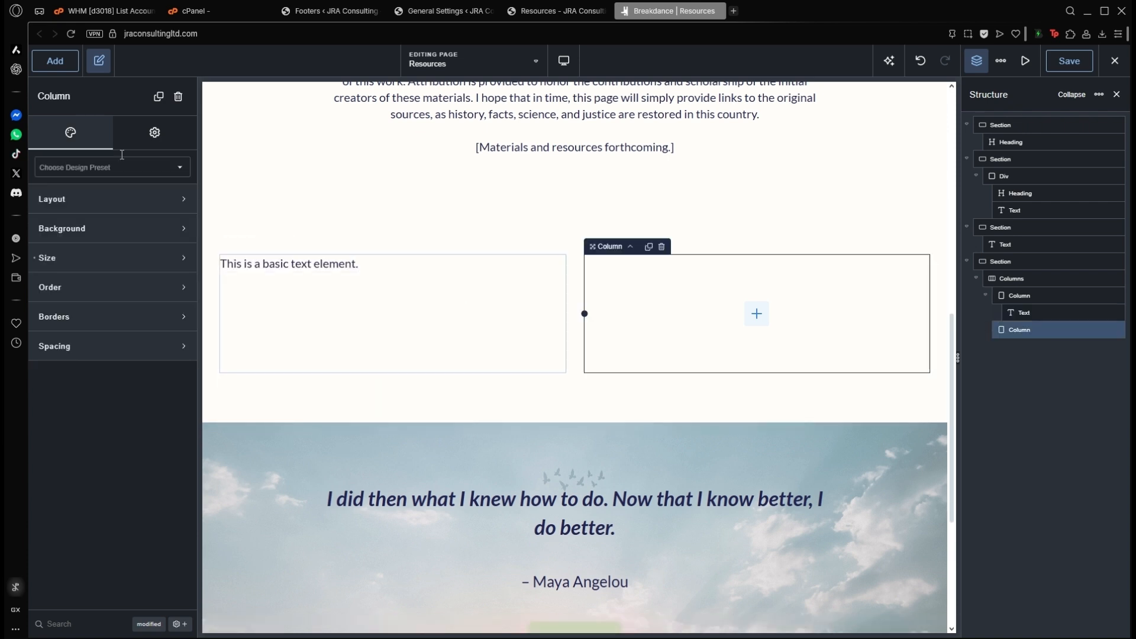
click(53, 61)
click(107, 503)
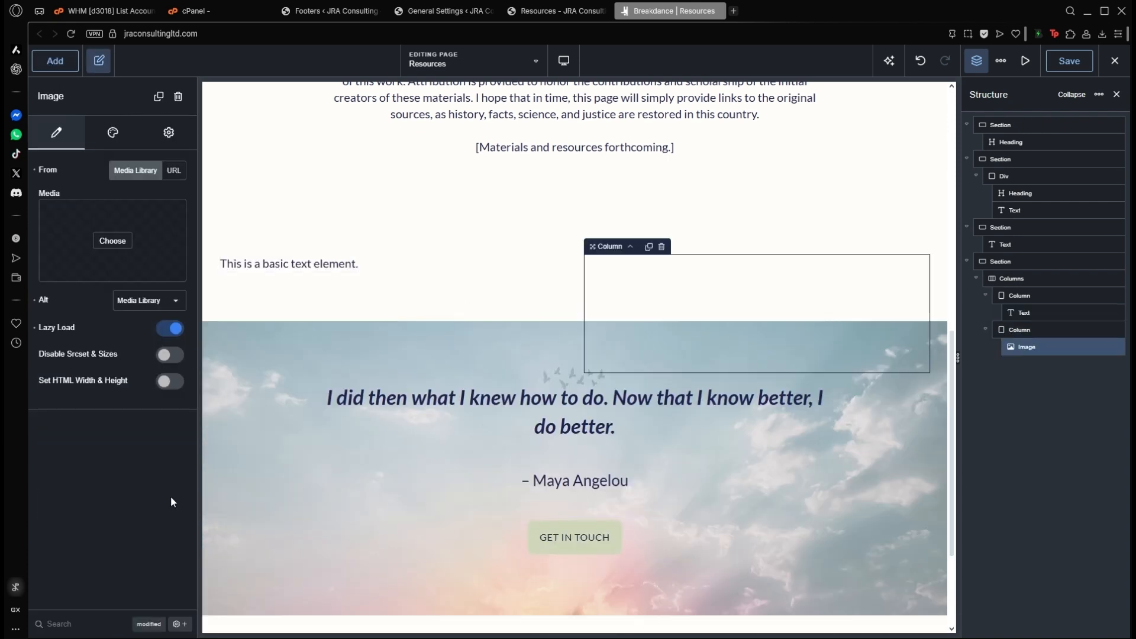
click(449, 226)
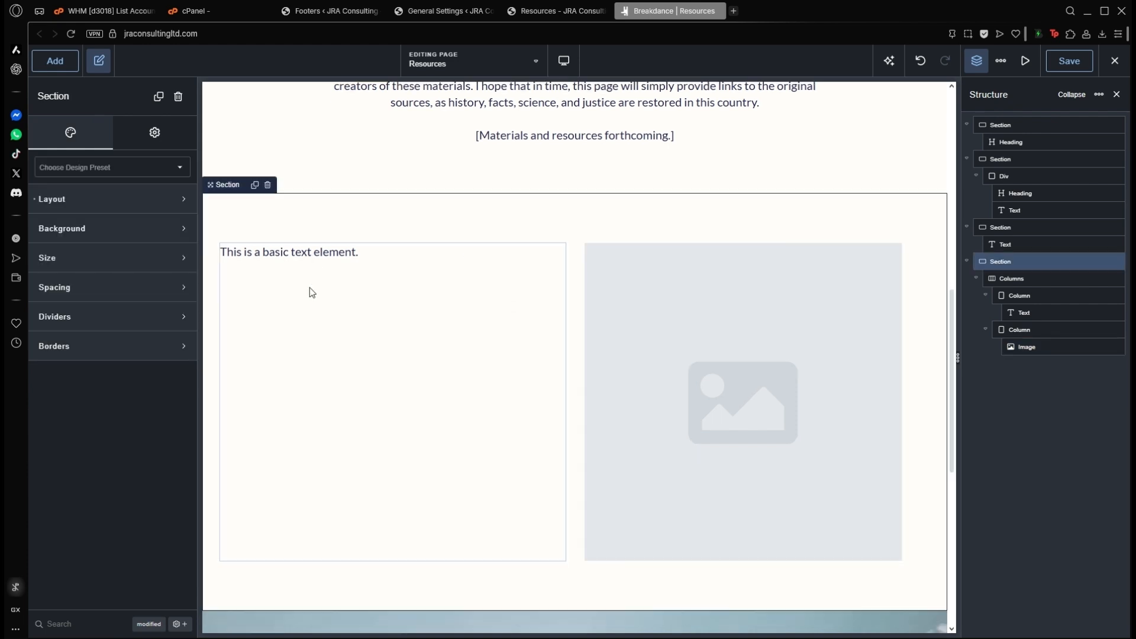
- Copy the whole introductory paragraph and replace the placeholder text in the first column with it
scroll(310, 288, down, 2)
click(319, 146)
scroll(362, 235, up, 4)
click(534, 196)
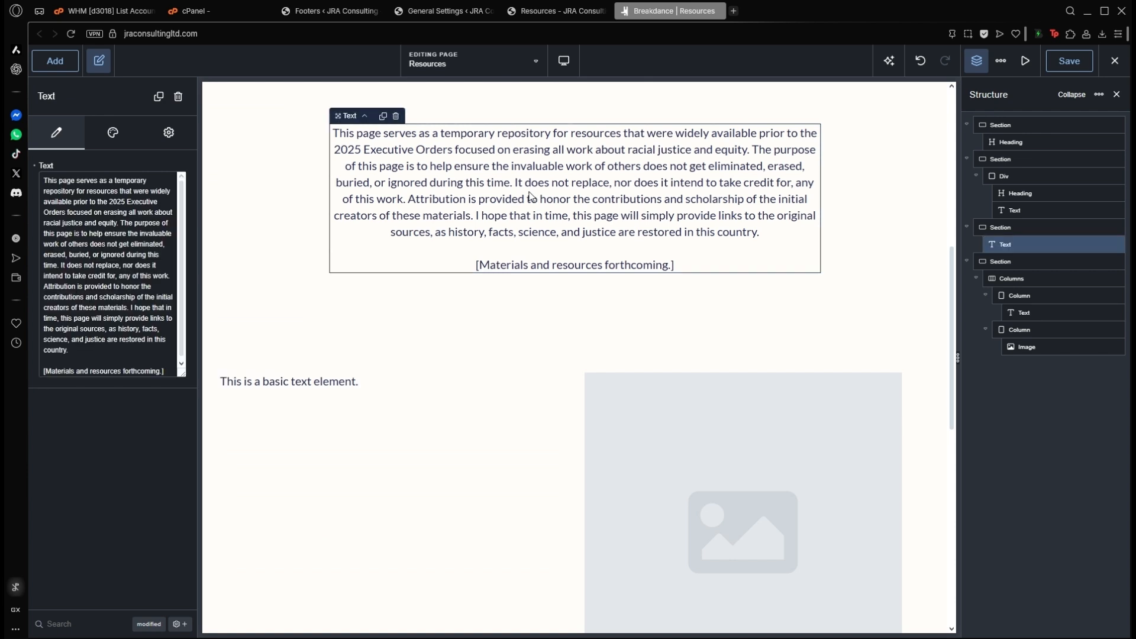
key(ctrl+a)
key(ctrl+c)
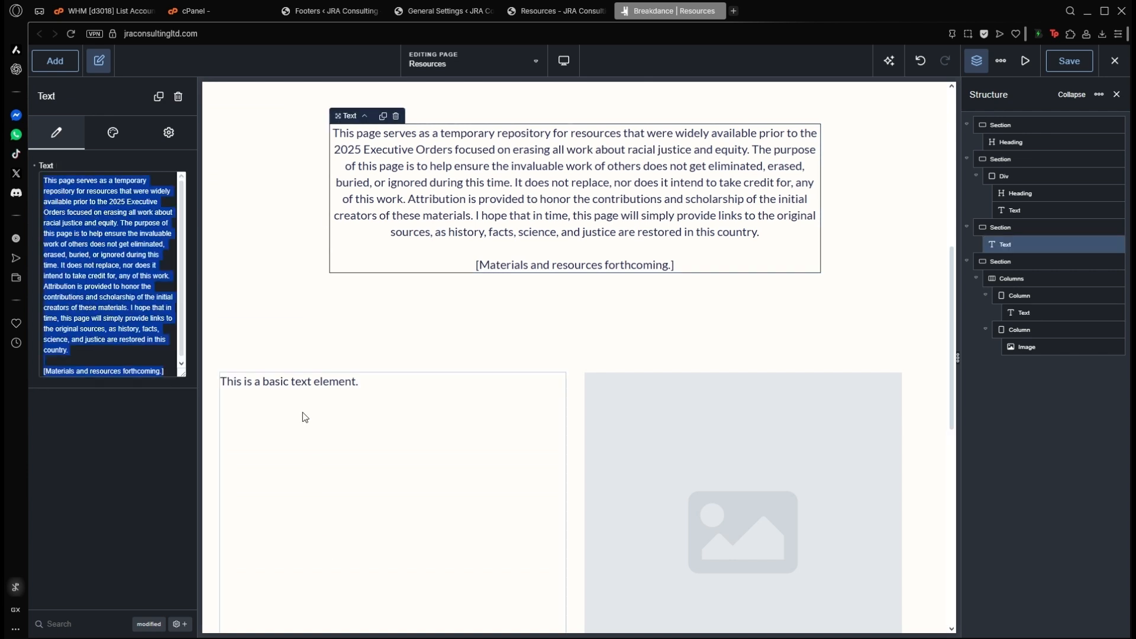
click(306, 387)
key(ctrl+a)
key(ctrl+v)
click(456, 363)
scroll(456, 402, down, 1)
scroll(456, 403, down, 3)
- Set the typography alignment of the first column's text to centered
click(451, 314)
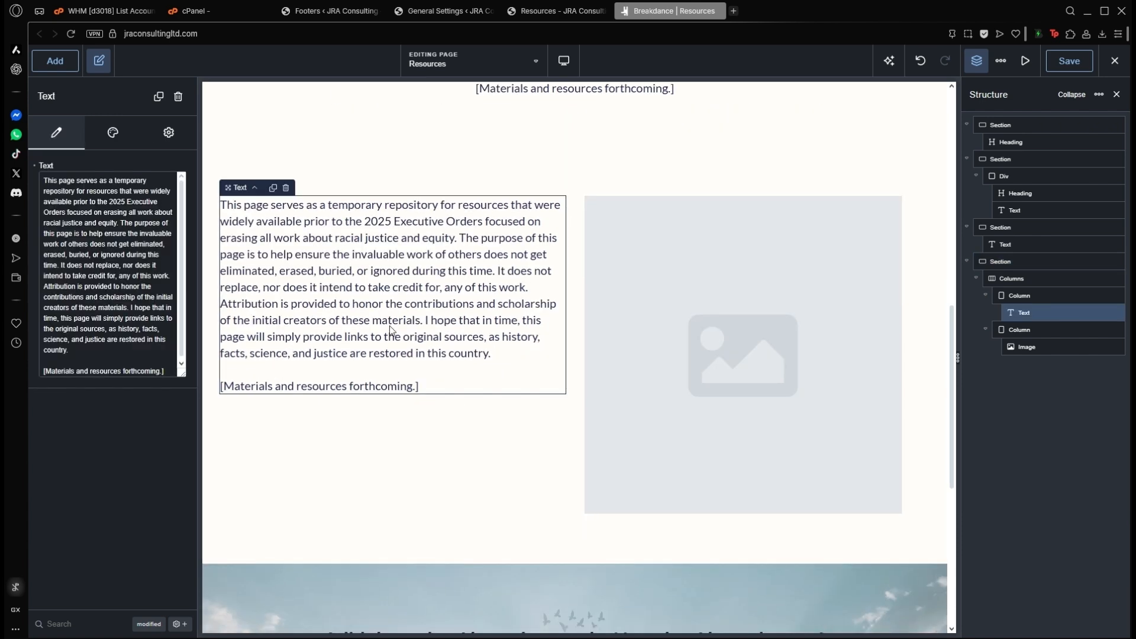
click(110, 144)
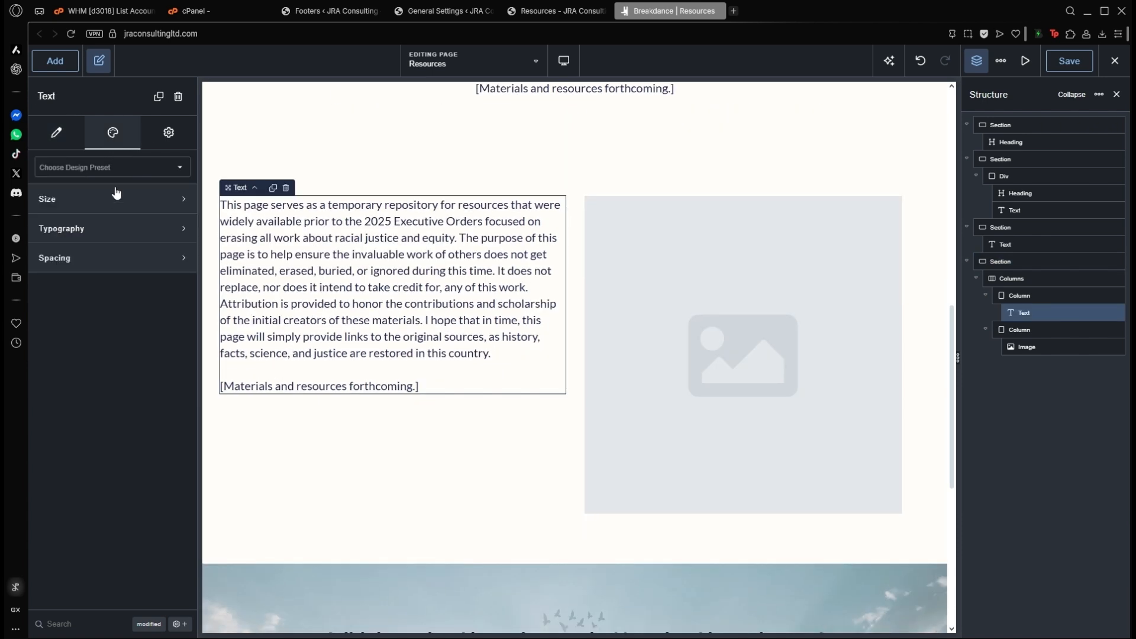
click(92, 231)
click(140, 291)
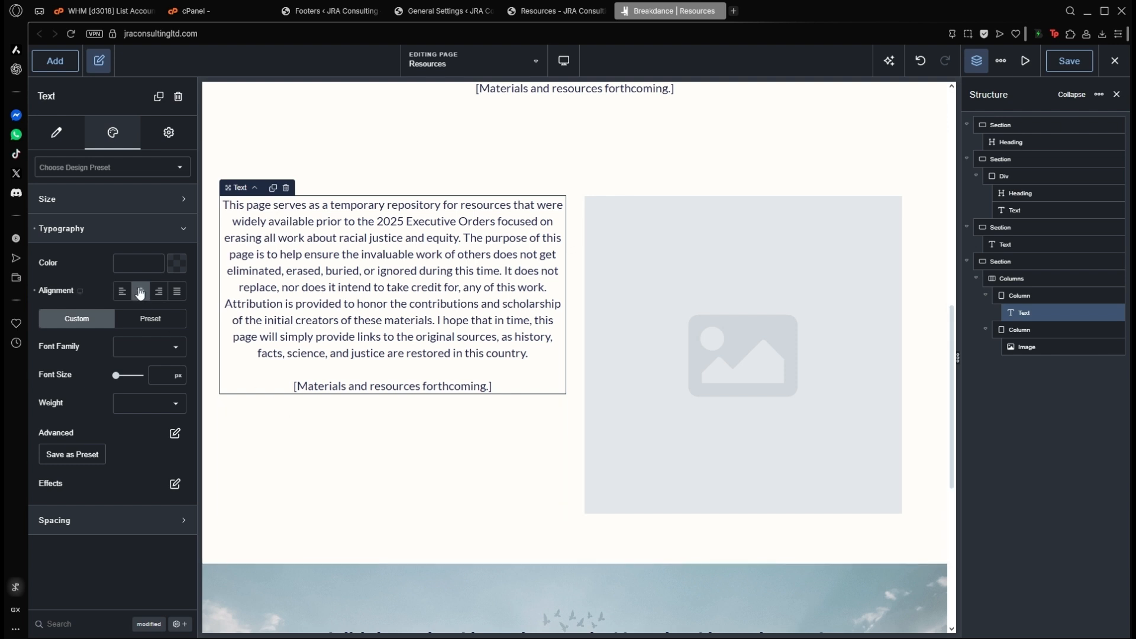
- Give the first column a vertical layout and vertically align its content to the middle
click(347, 438)
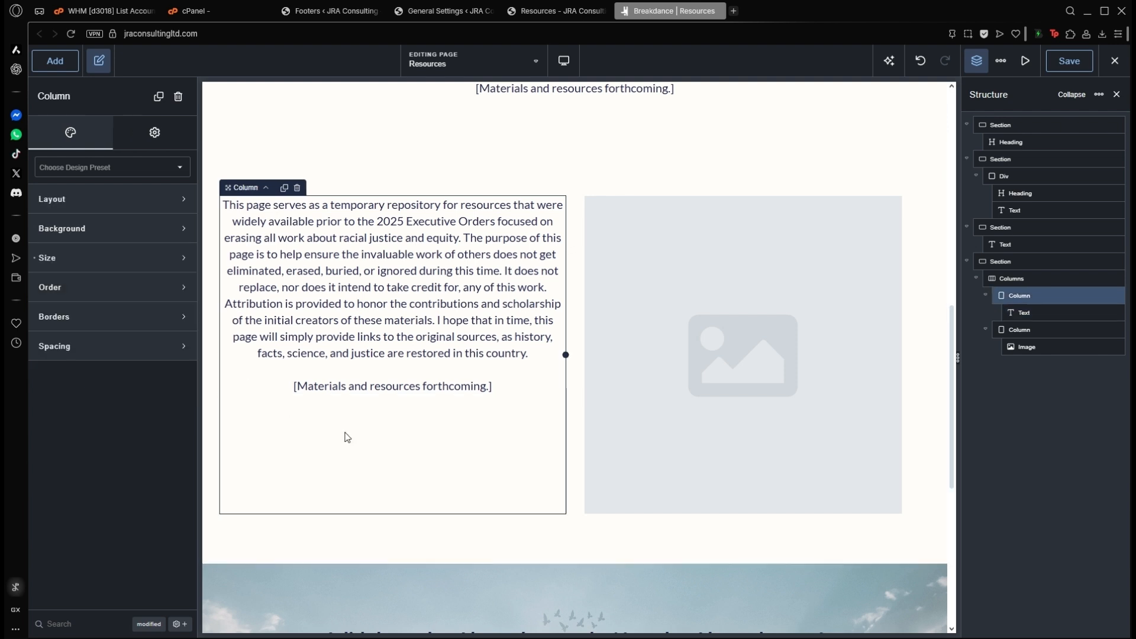
click(83, 204)
click(125, 235)
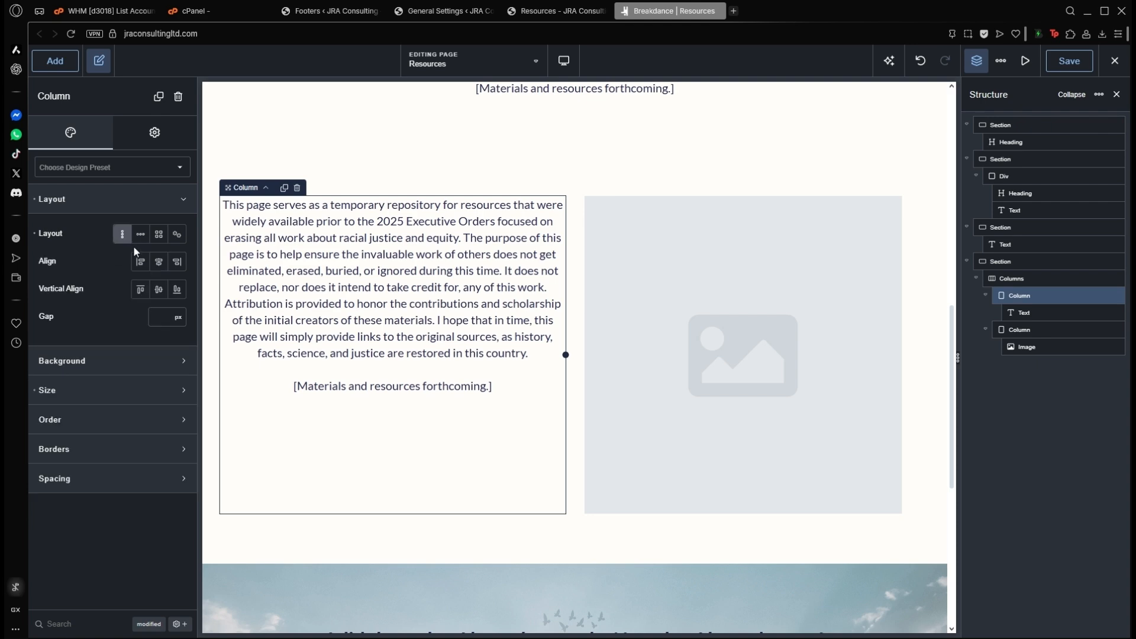
click(160, 295)
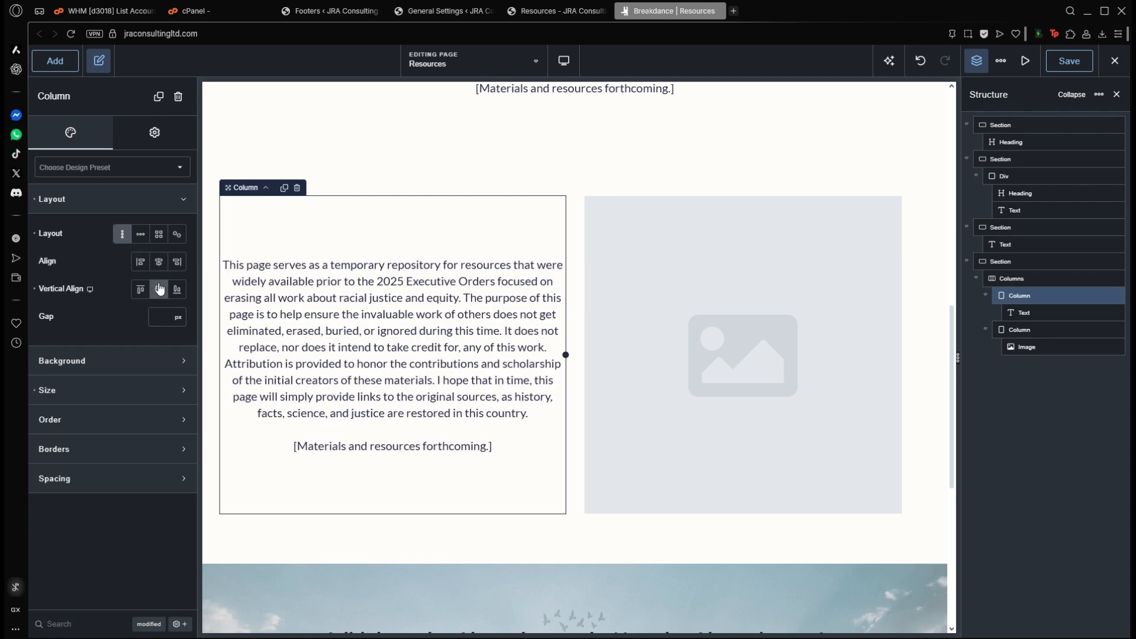
- Review the introductory section and the new text-and-image section below it, and select the new section
click(382, 144)
click(382, 139)
scroll(332, 225, up, 4)
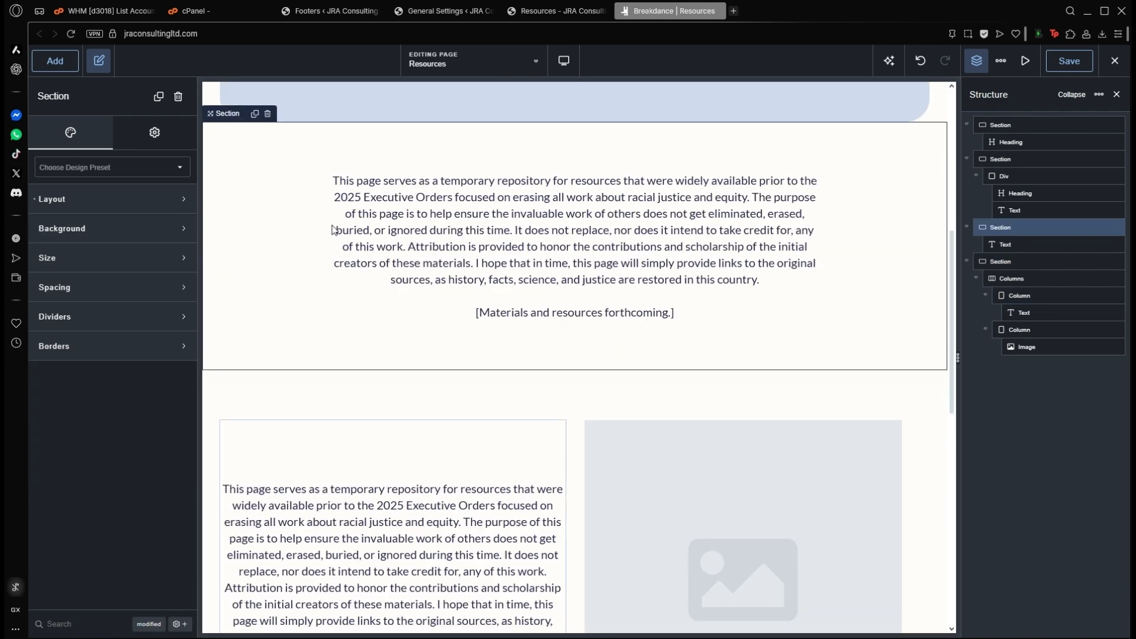
scroll(332, 225, down, 3)
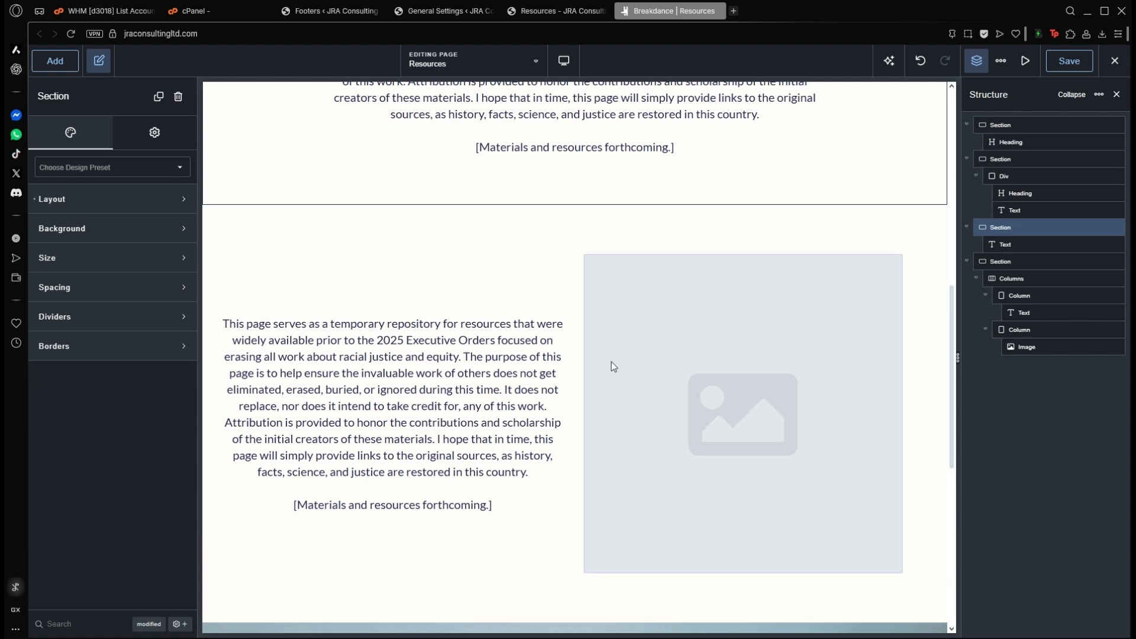
click(514, 235)
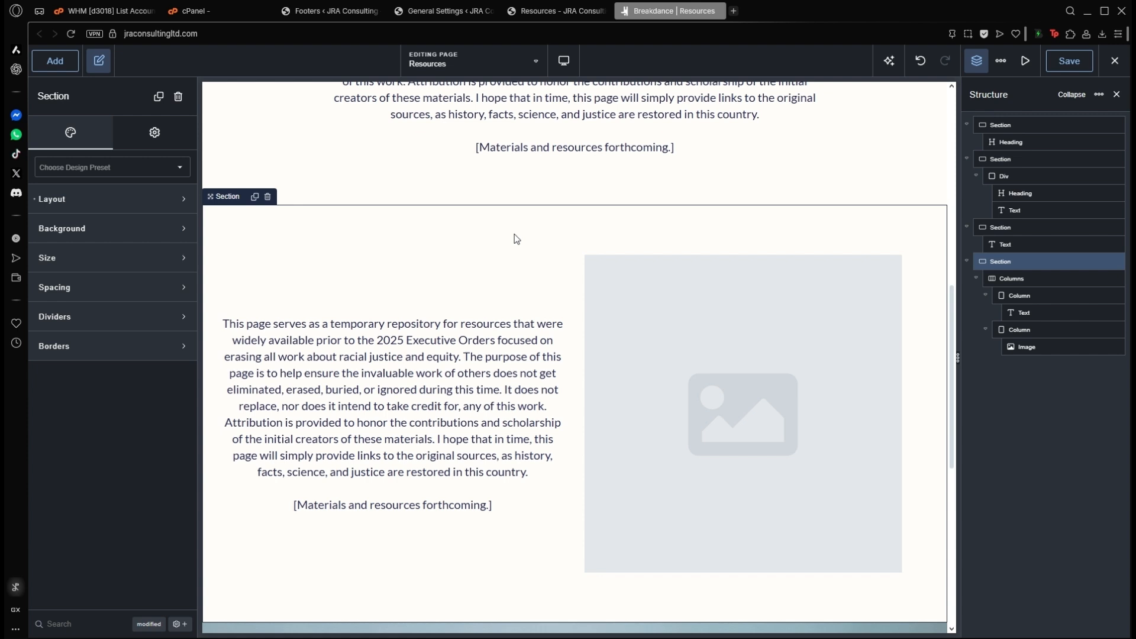